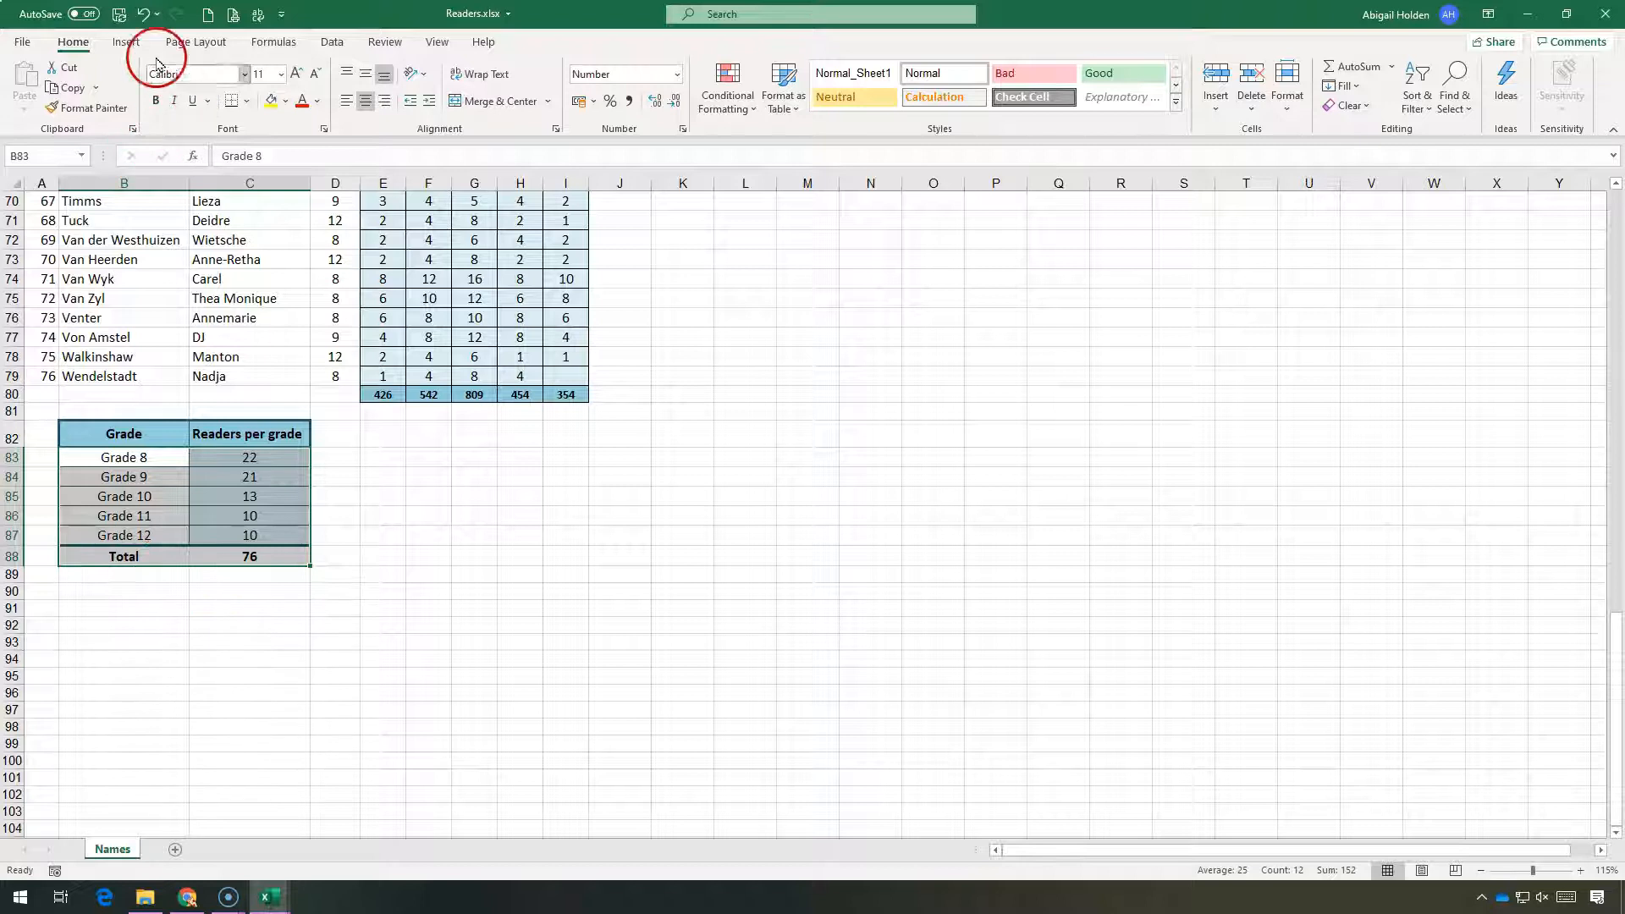
Insert a pie chart from the grade names and reader counts in B83:C87 and place it beside the Books read columns.
click(135, 43)
drag(184, 446, 236, 535)
click(653, 100)
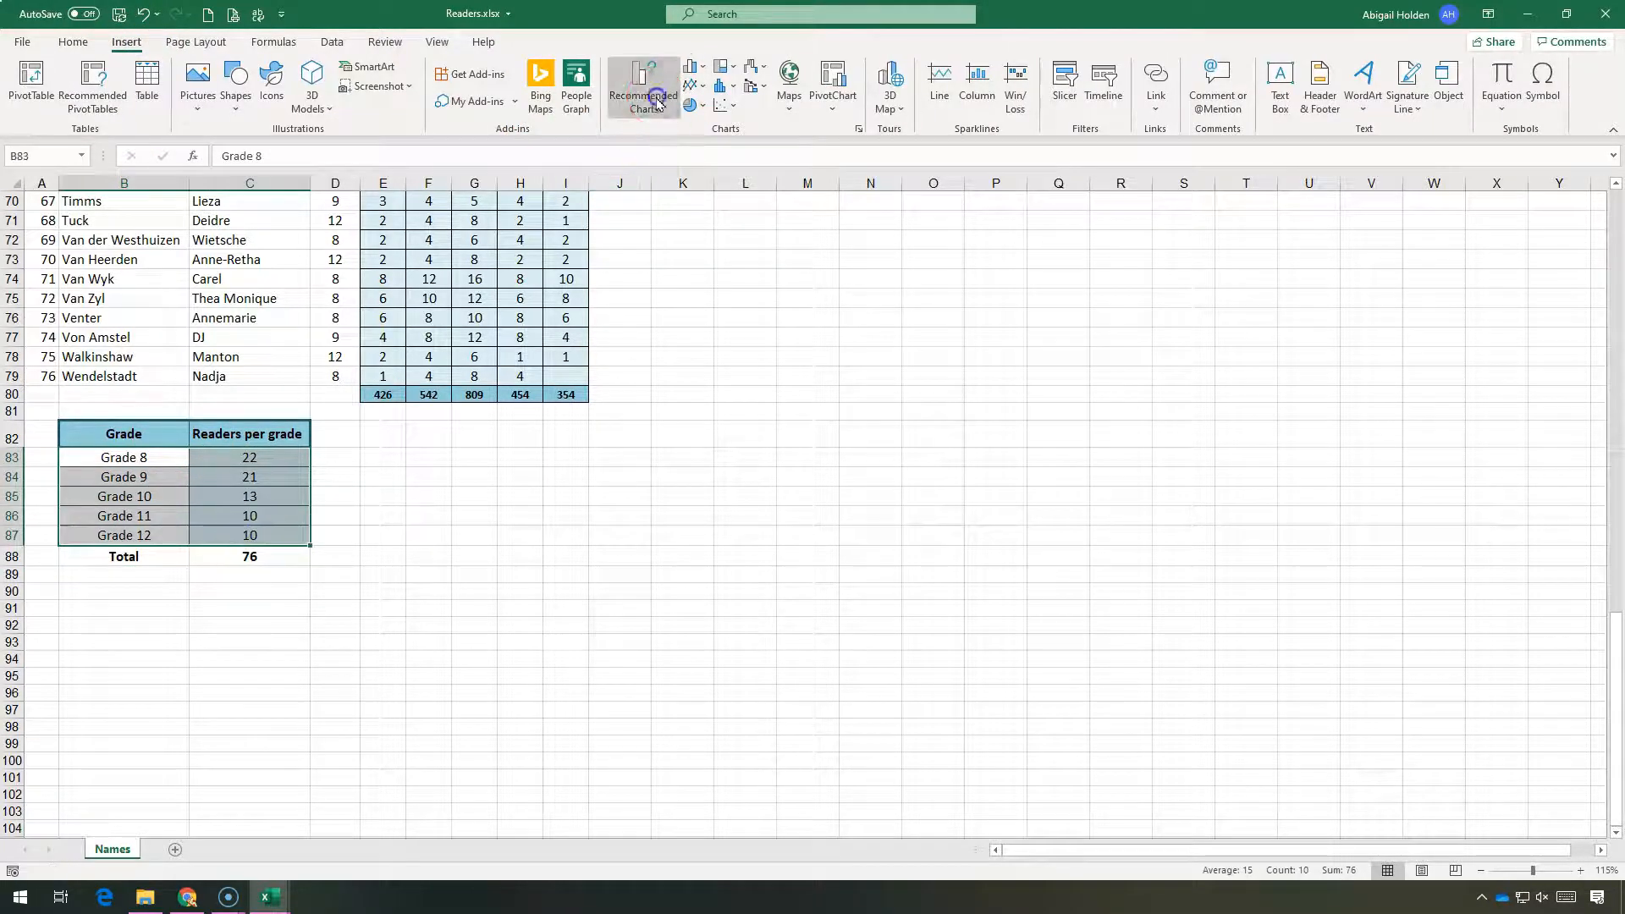
click(611, 472)
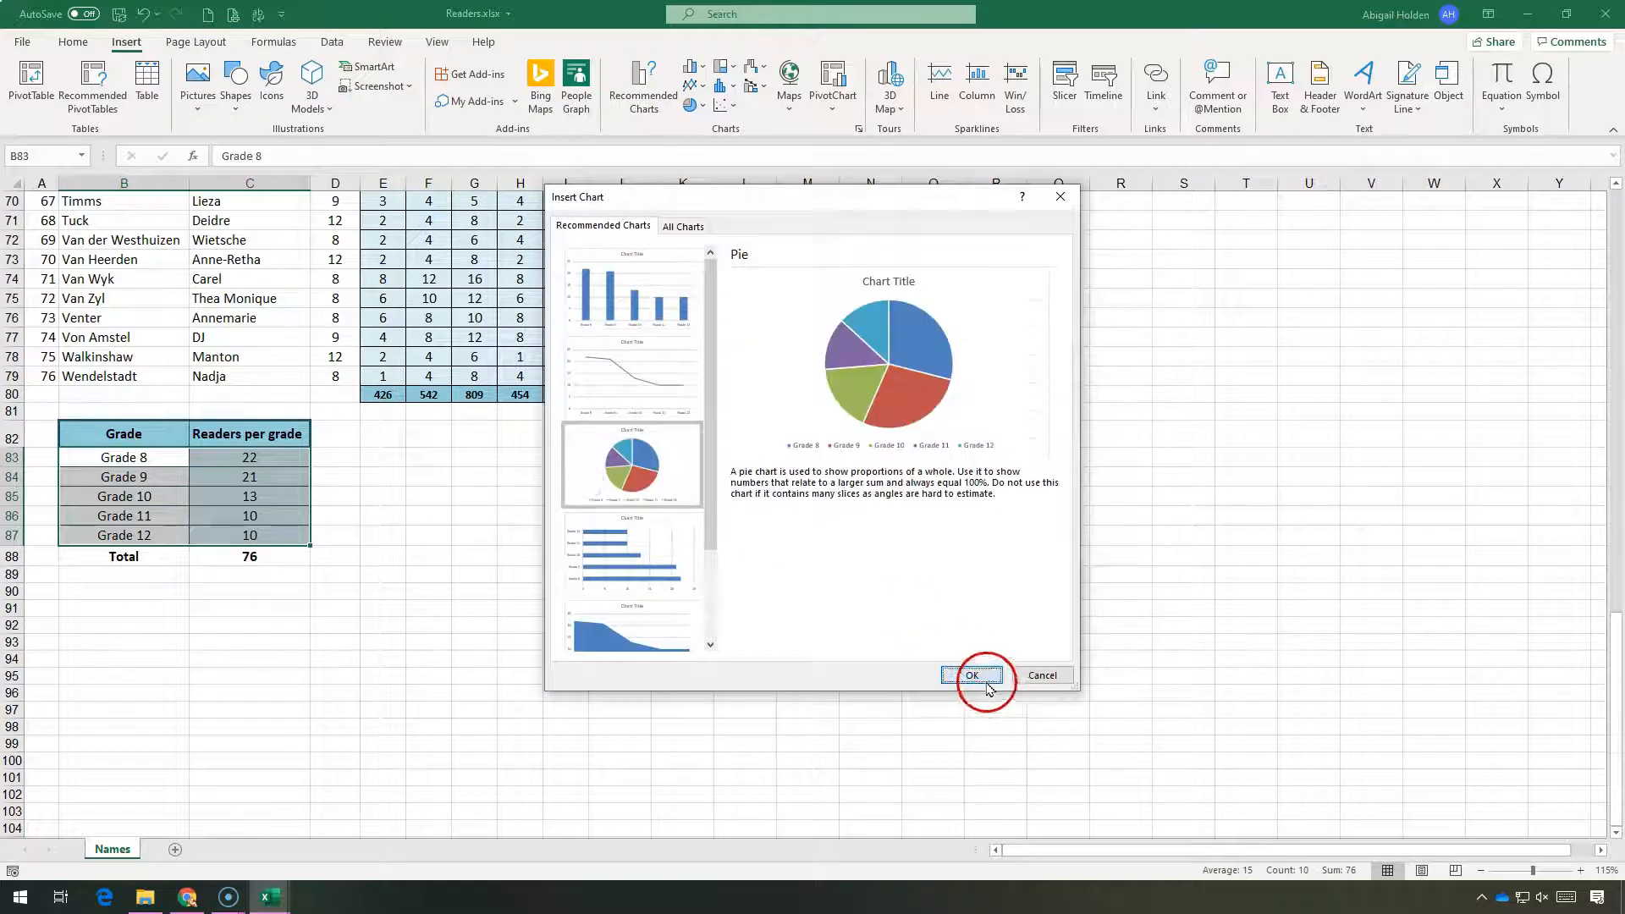
click(971, 674)
drag(719, 386, 758, 249)
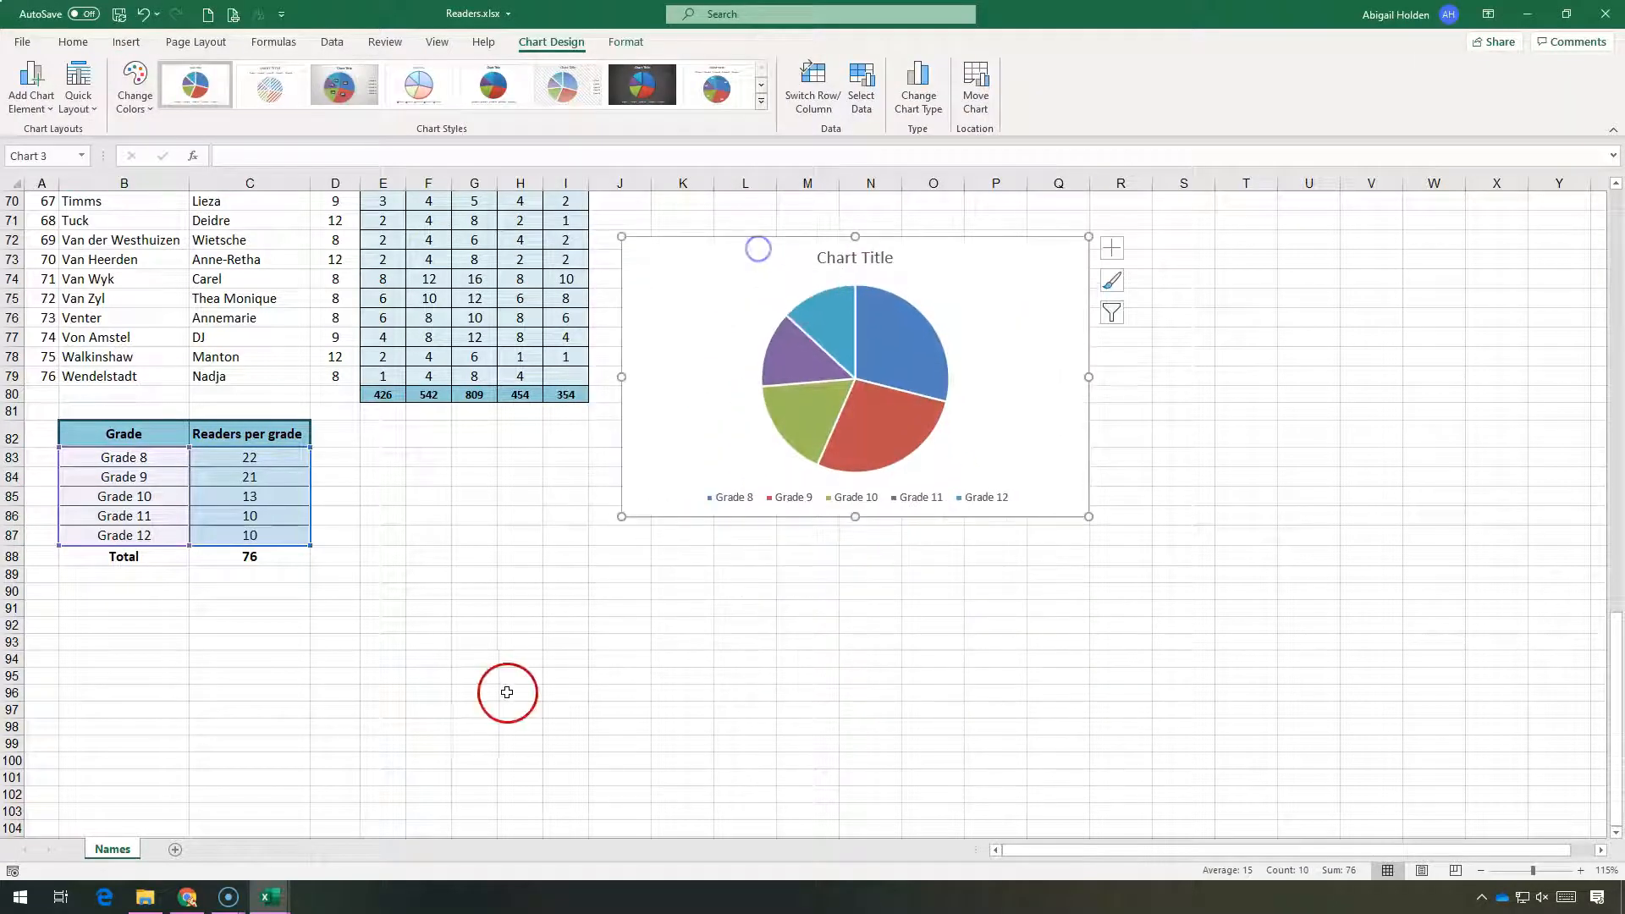
Insert a second pie chart from B82:C88, including the headings and Total row, and place it below the first chart.
drag(144, 440, 221, 555)
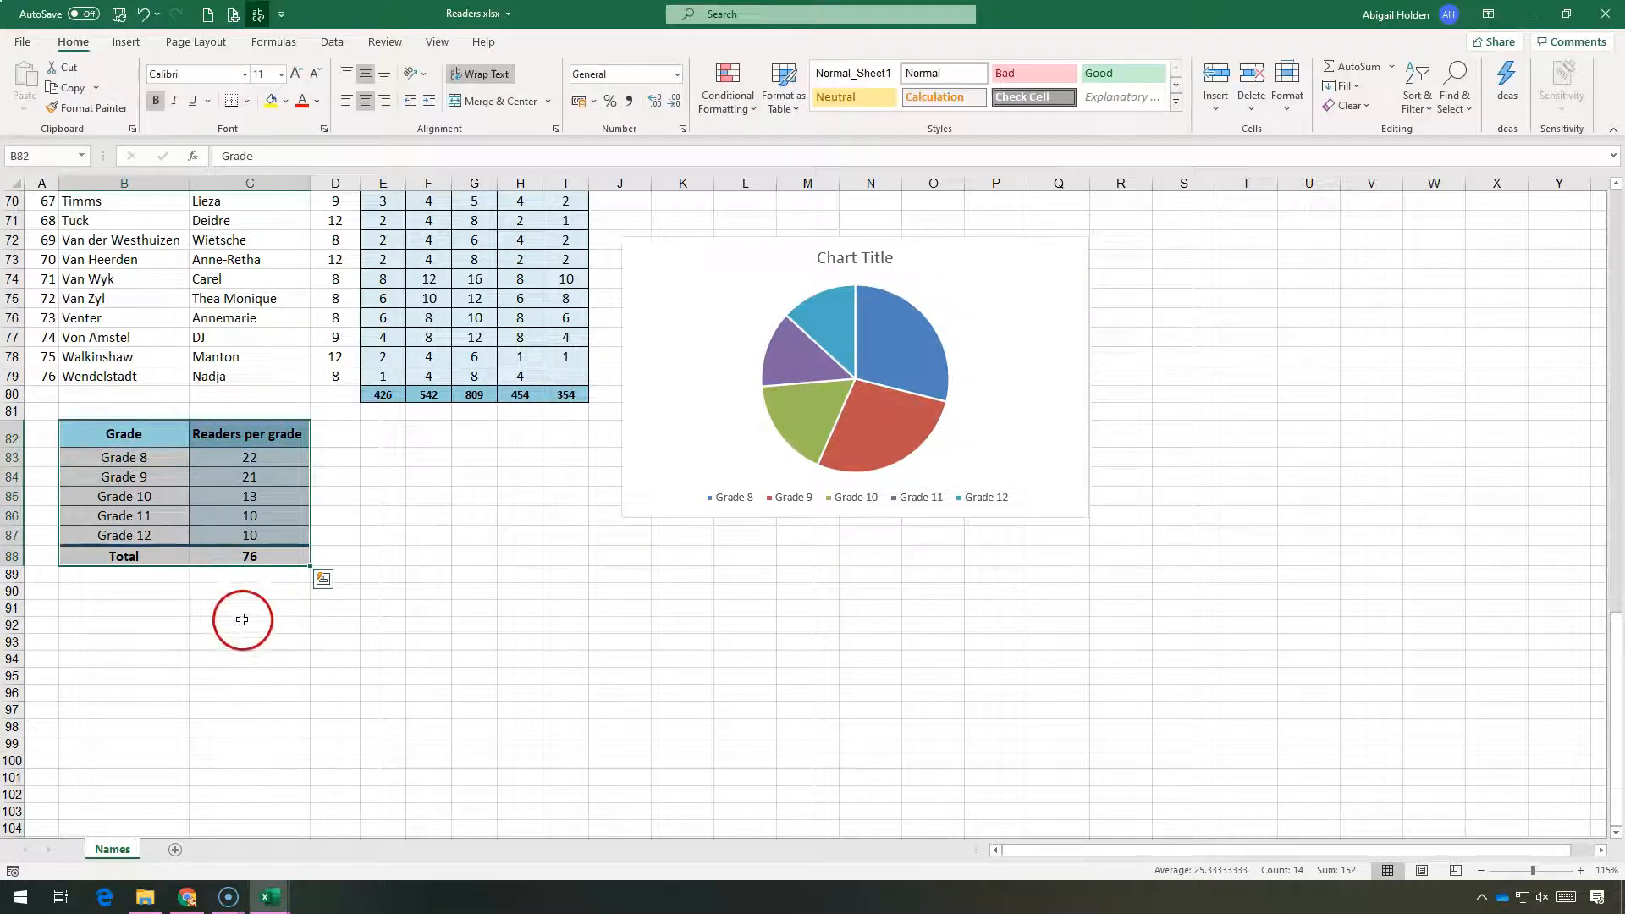
click(127, 41)
click(692, 104)
click(702, 166)
drag(674, 388, 917, 544)
click(1017, 674)
click(1018, 675)
click(1000, 643)
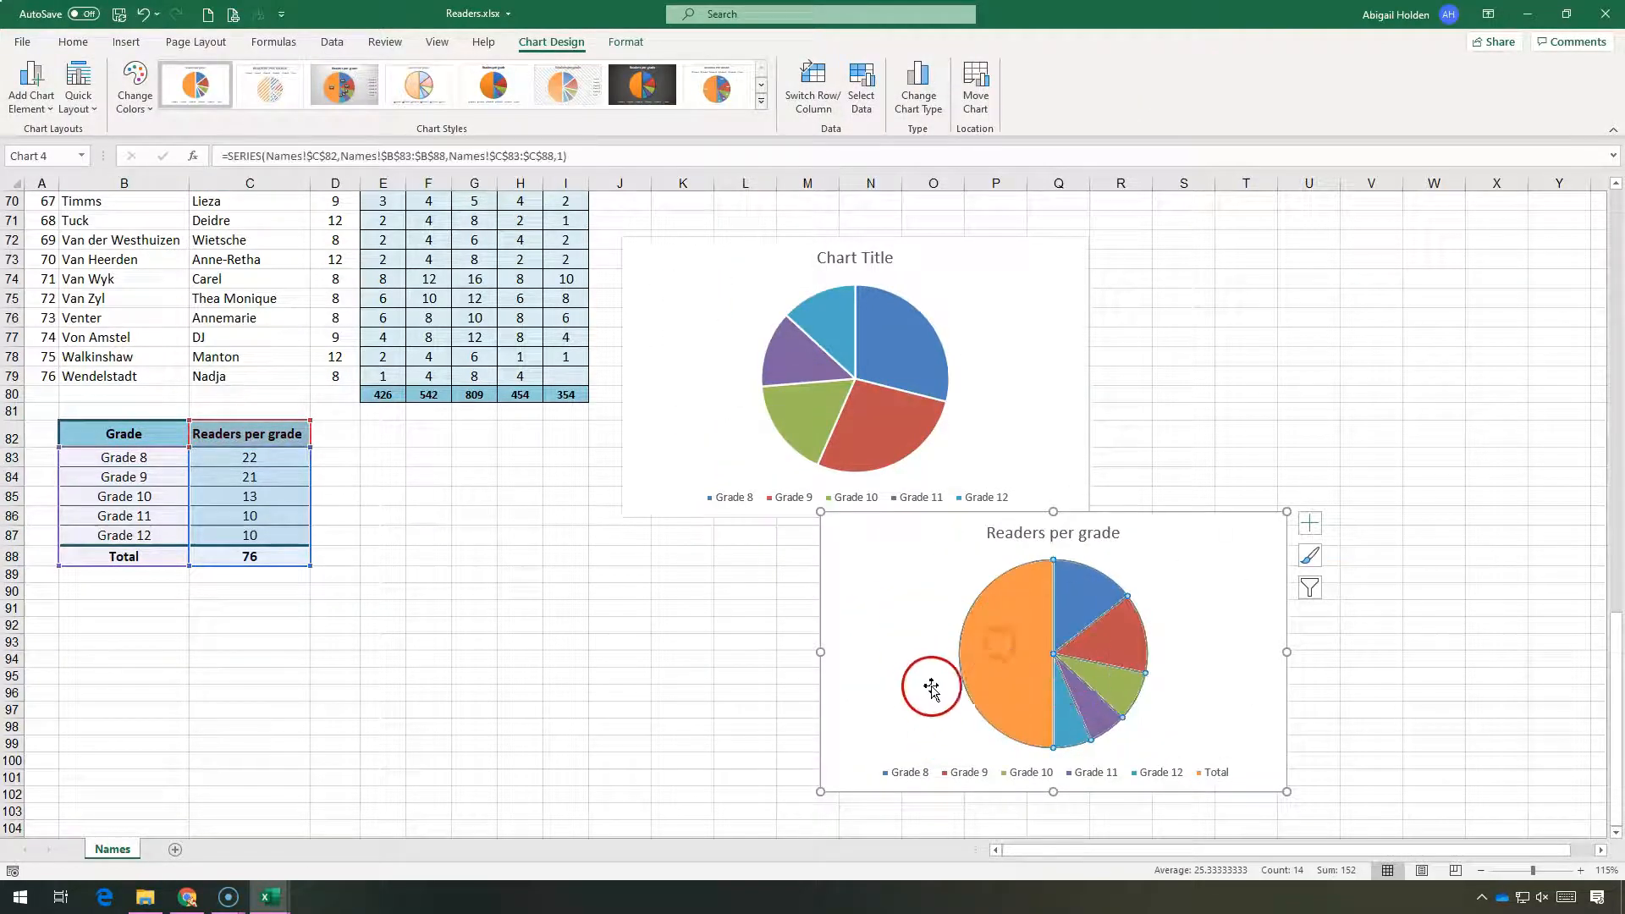
Change the lower Readers per grade pie chart to a clustered column chart.
mouse_move(1020, 669)
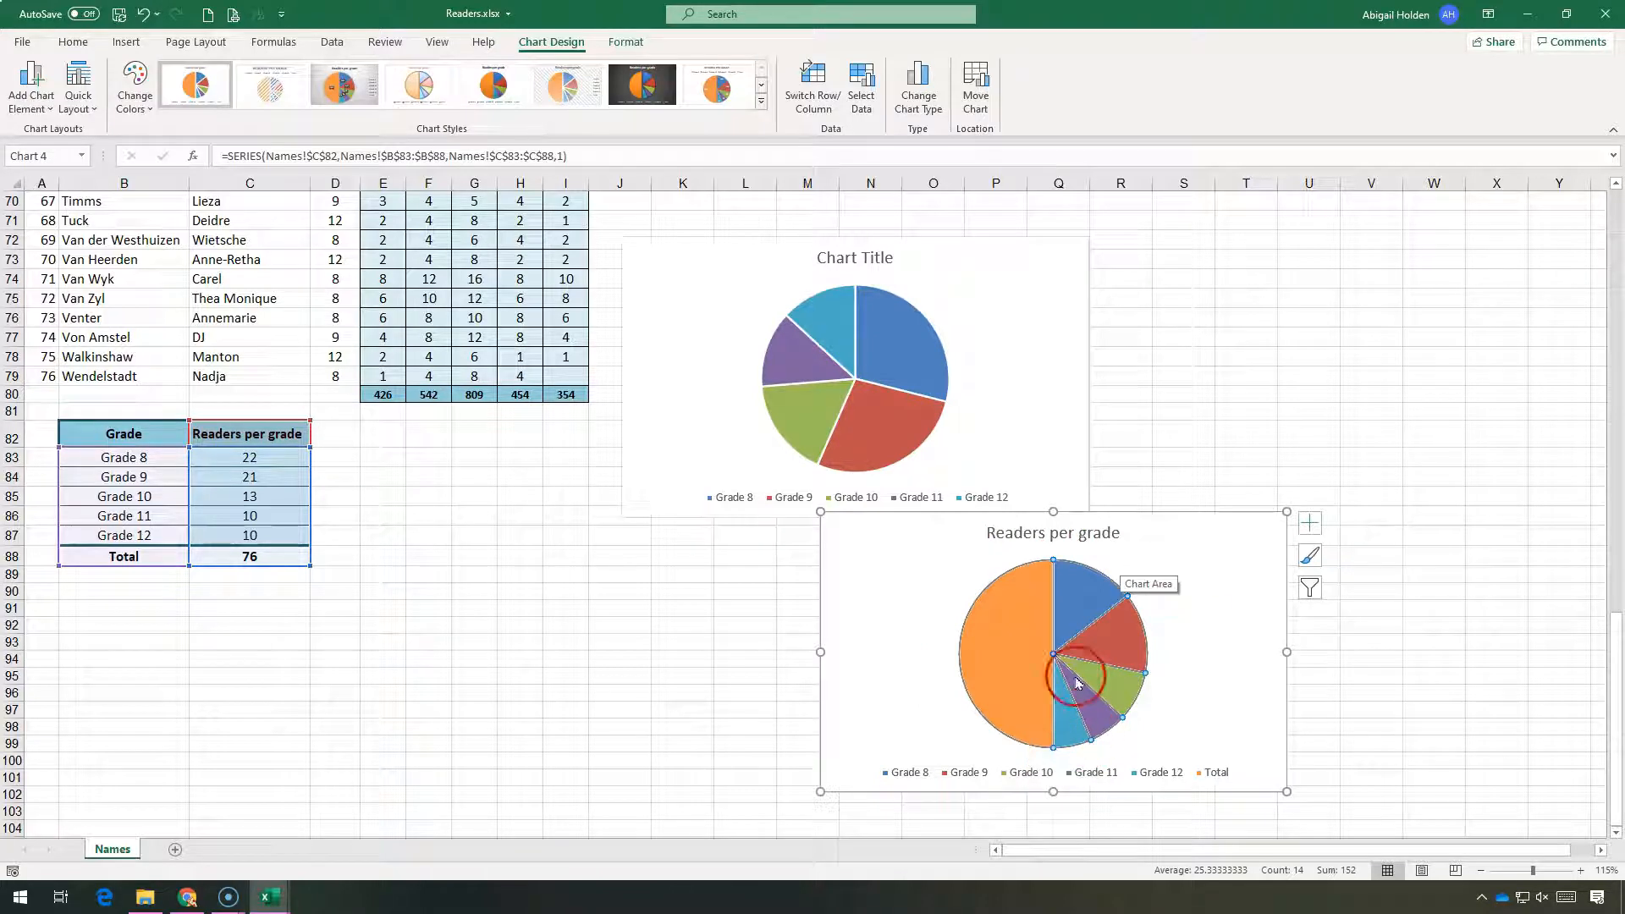
click(1171, 523)
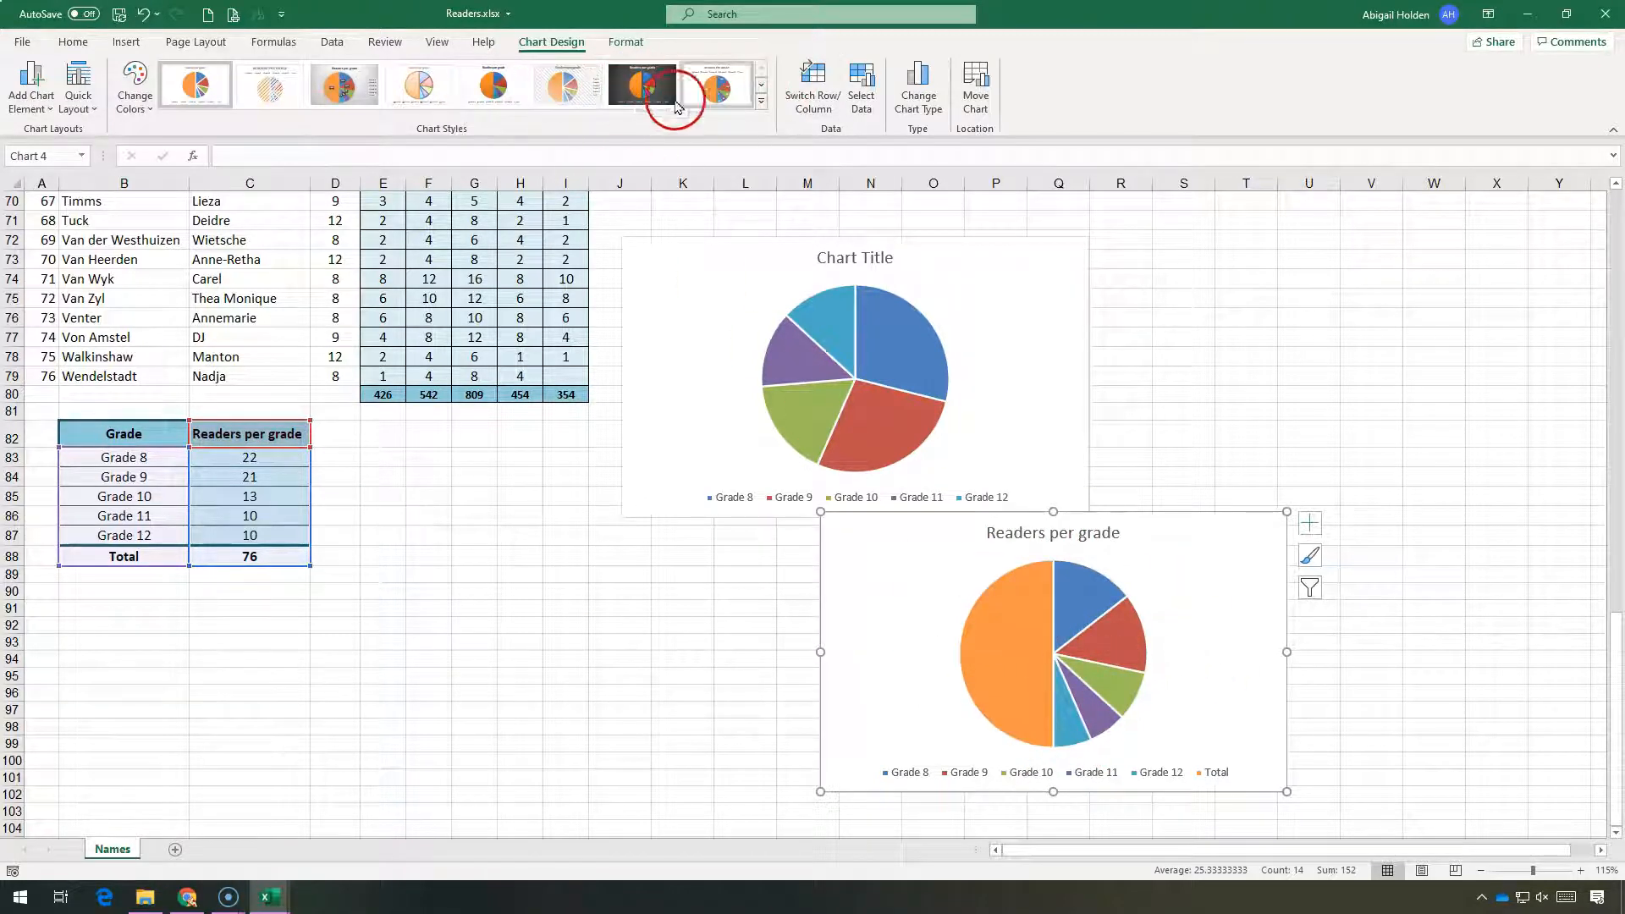
click(908, 92)
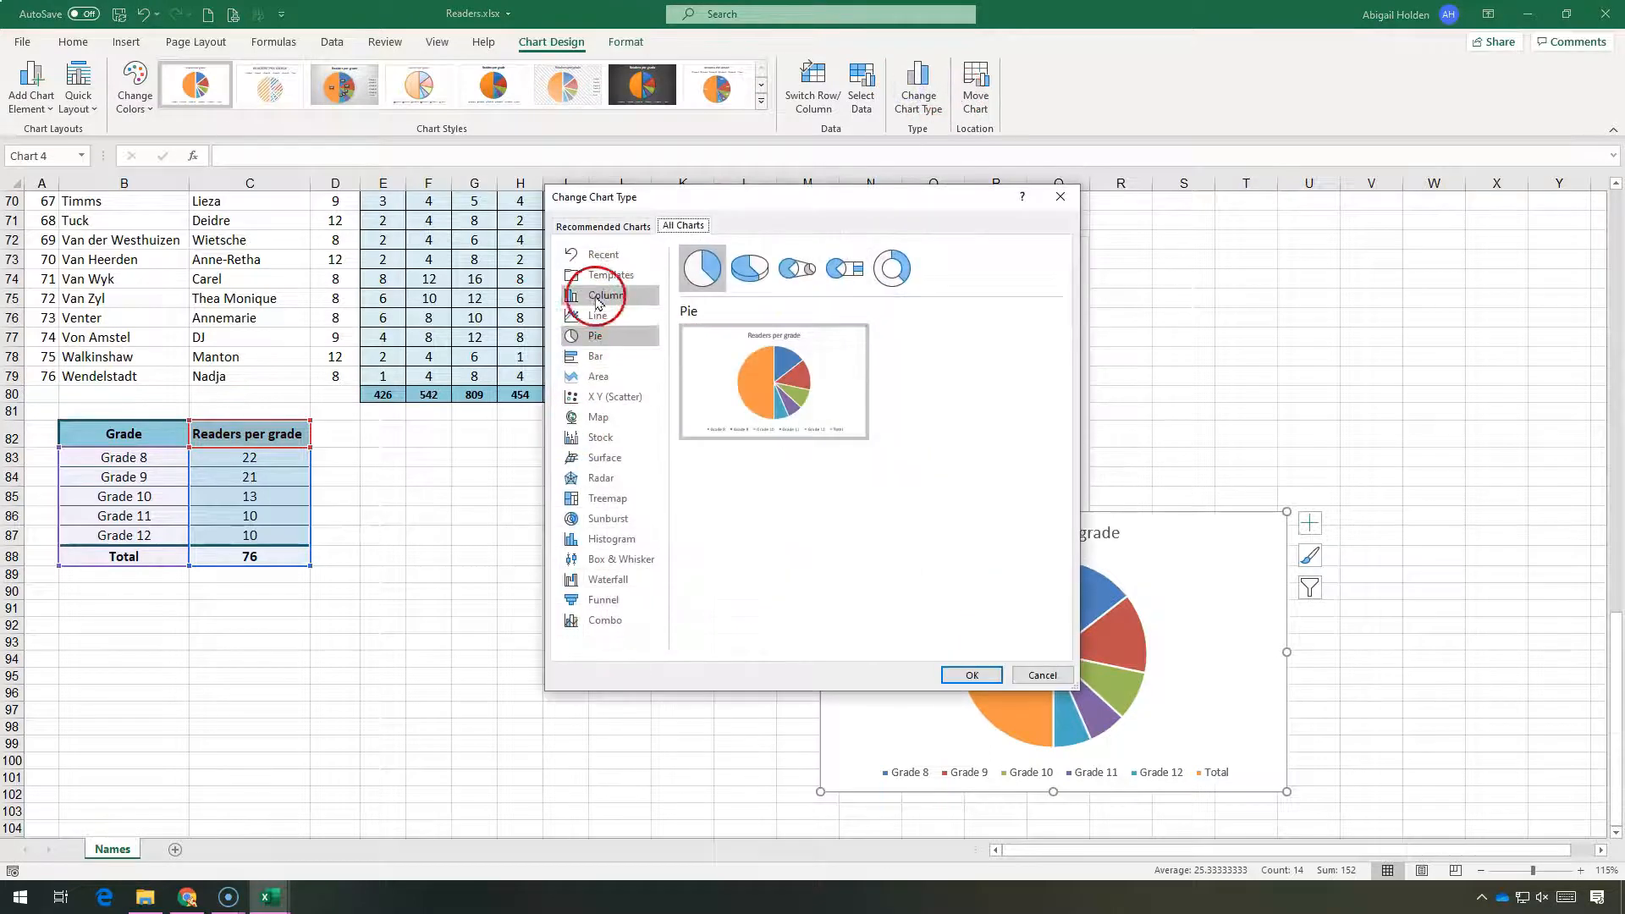
click(597, 294)
click(973, 674)
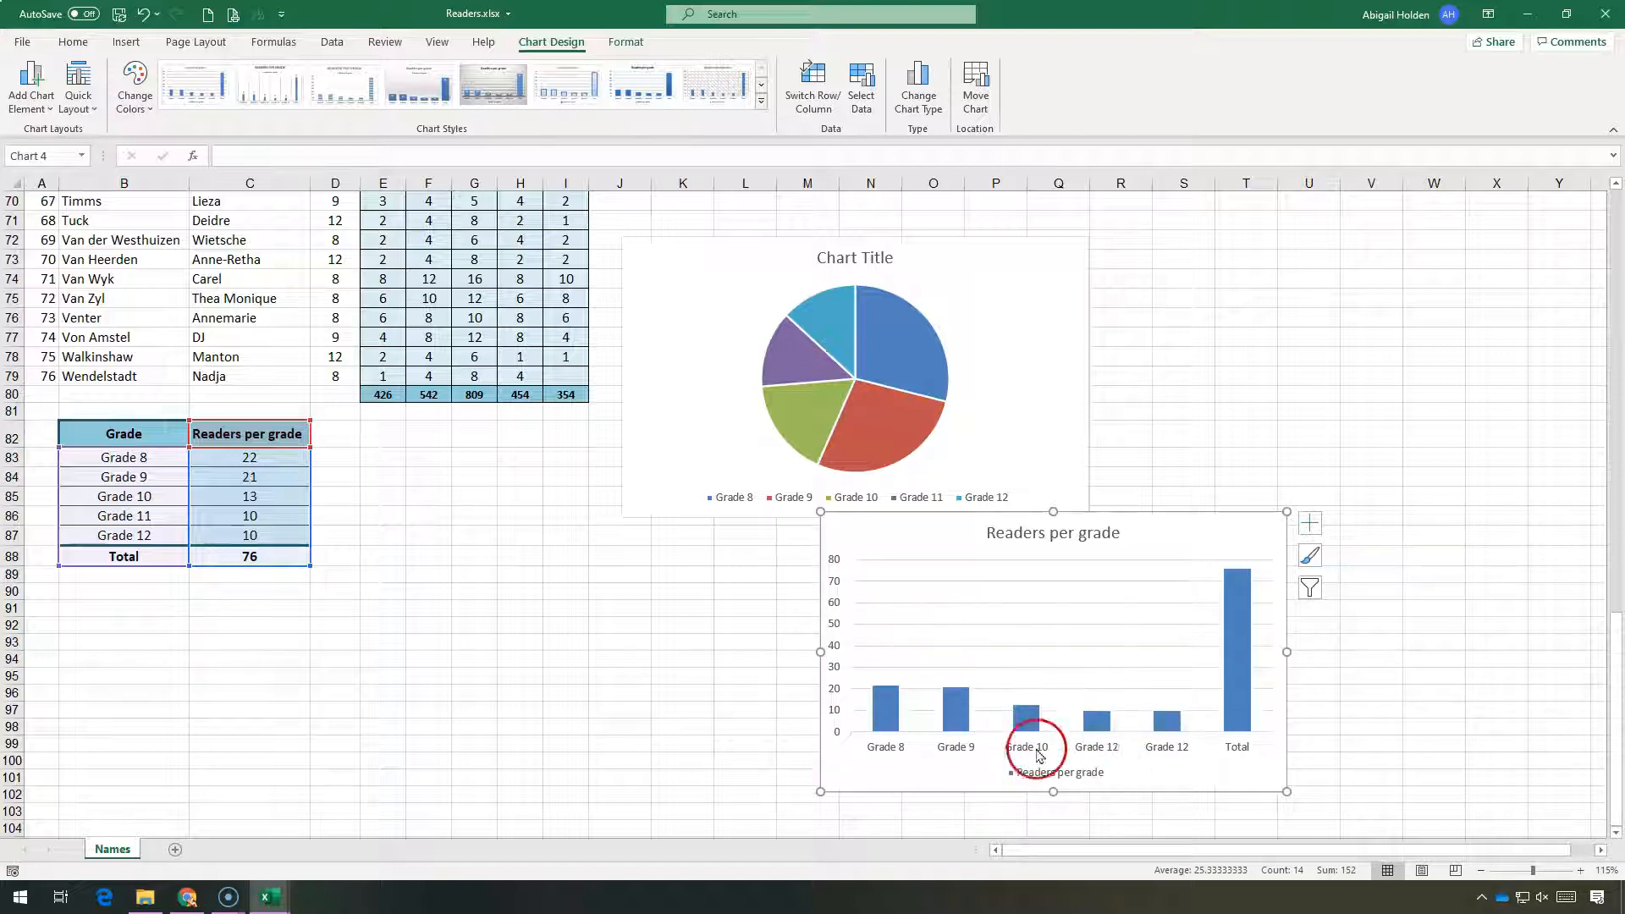
Change the upper pie chart, based on B83:C87, to a clustered column chart.
click(1023, 283)
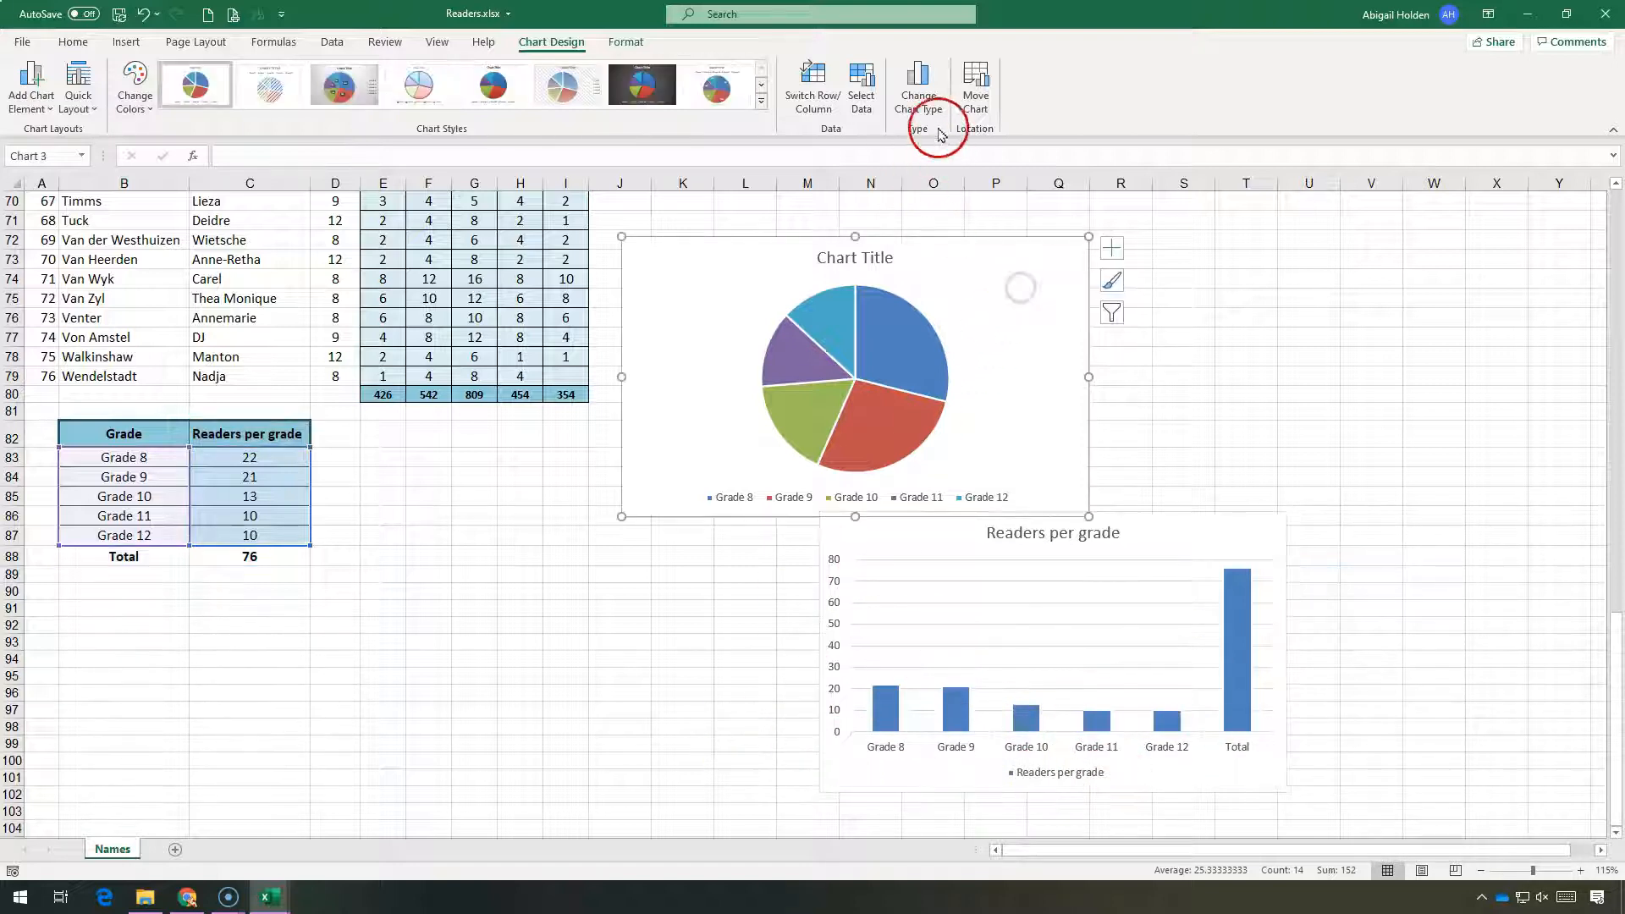
click(918, 100)
click(606, 295)
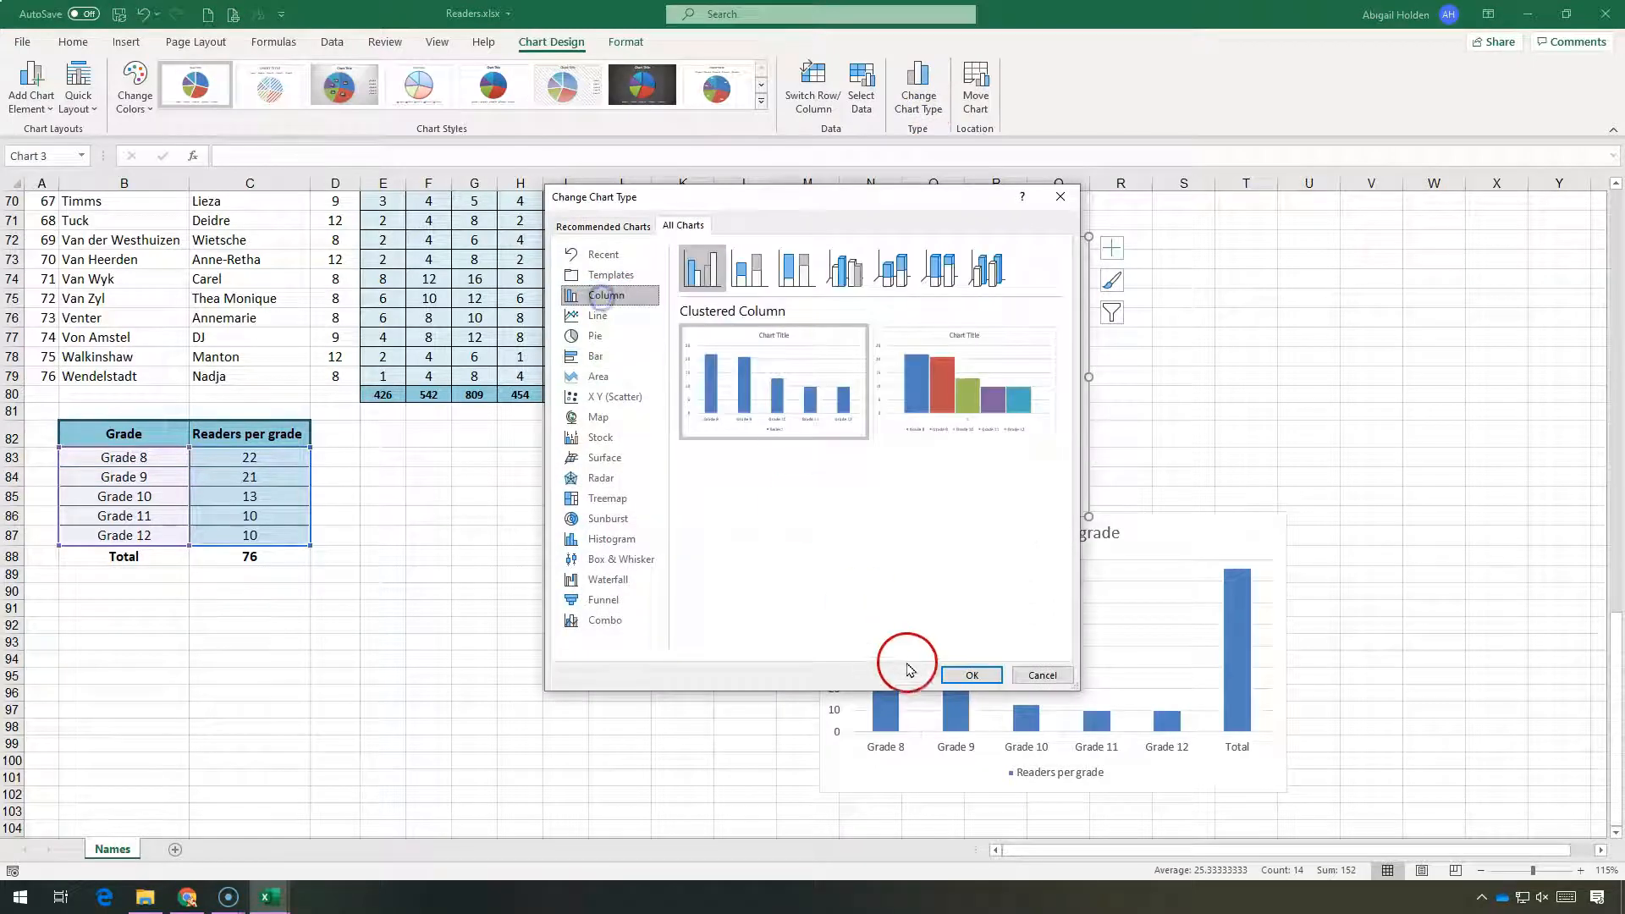
click(970, 675)
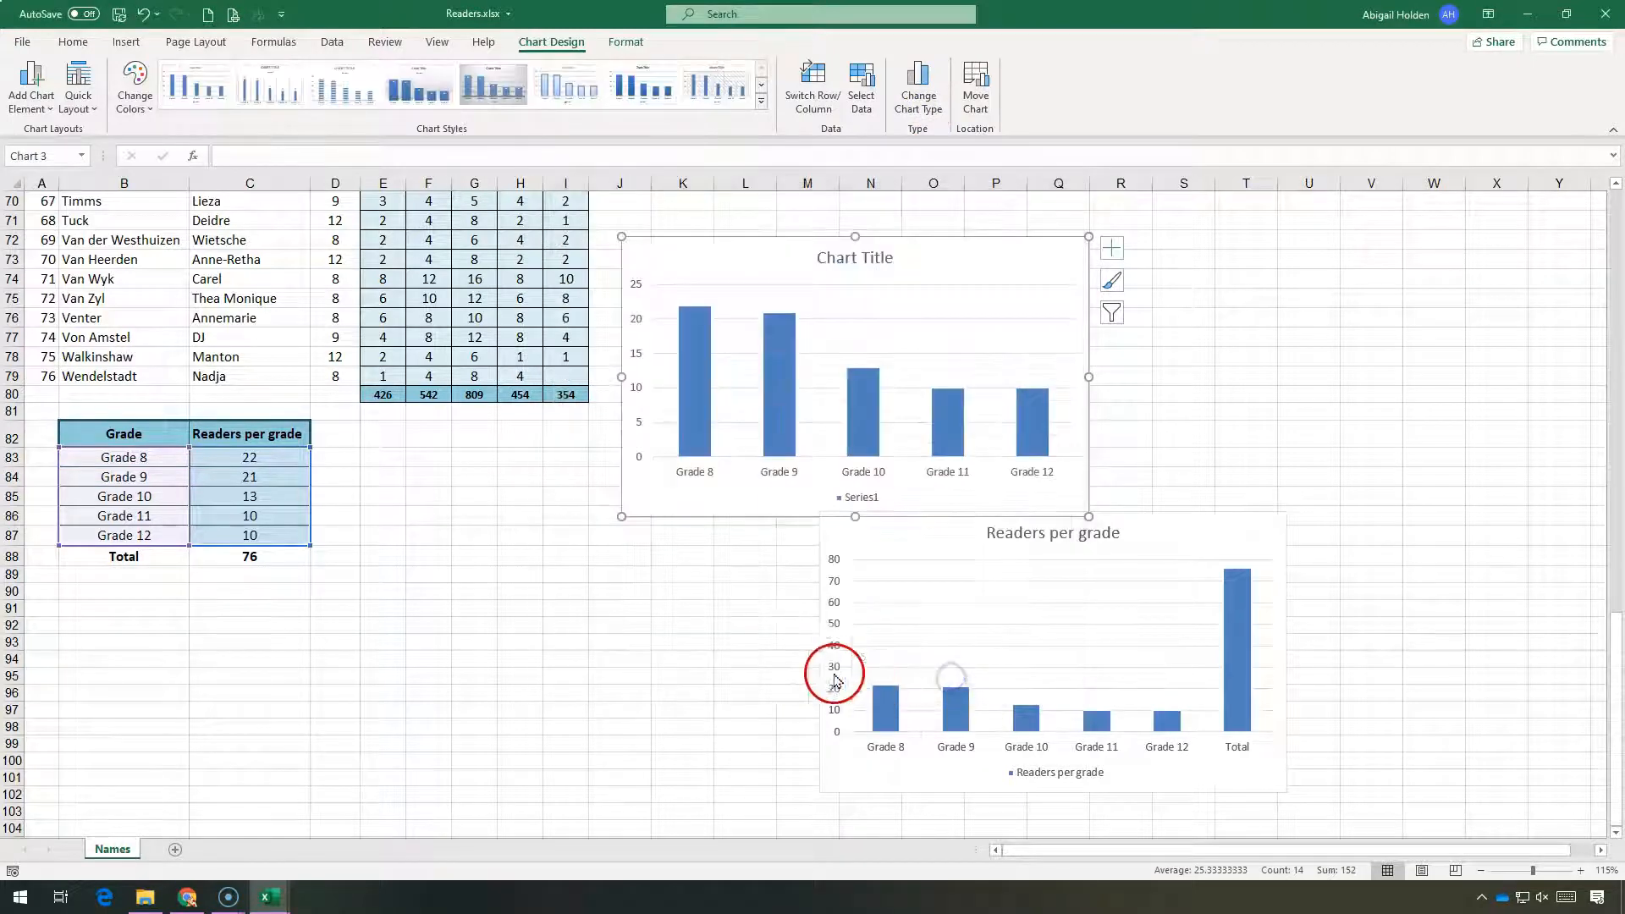
Set the lower Readers per grade chart's data range to B82:C87 so that the Total row is excluded.
click(1164, 535)
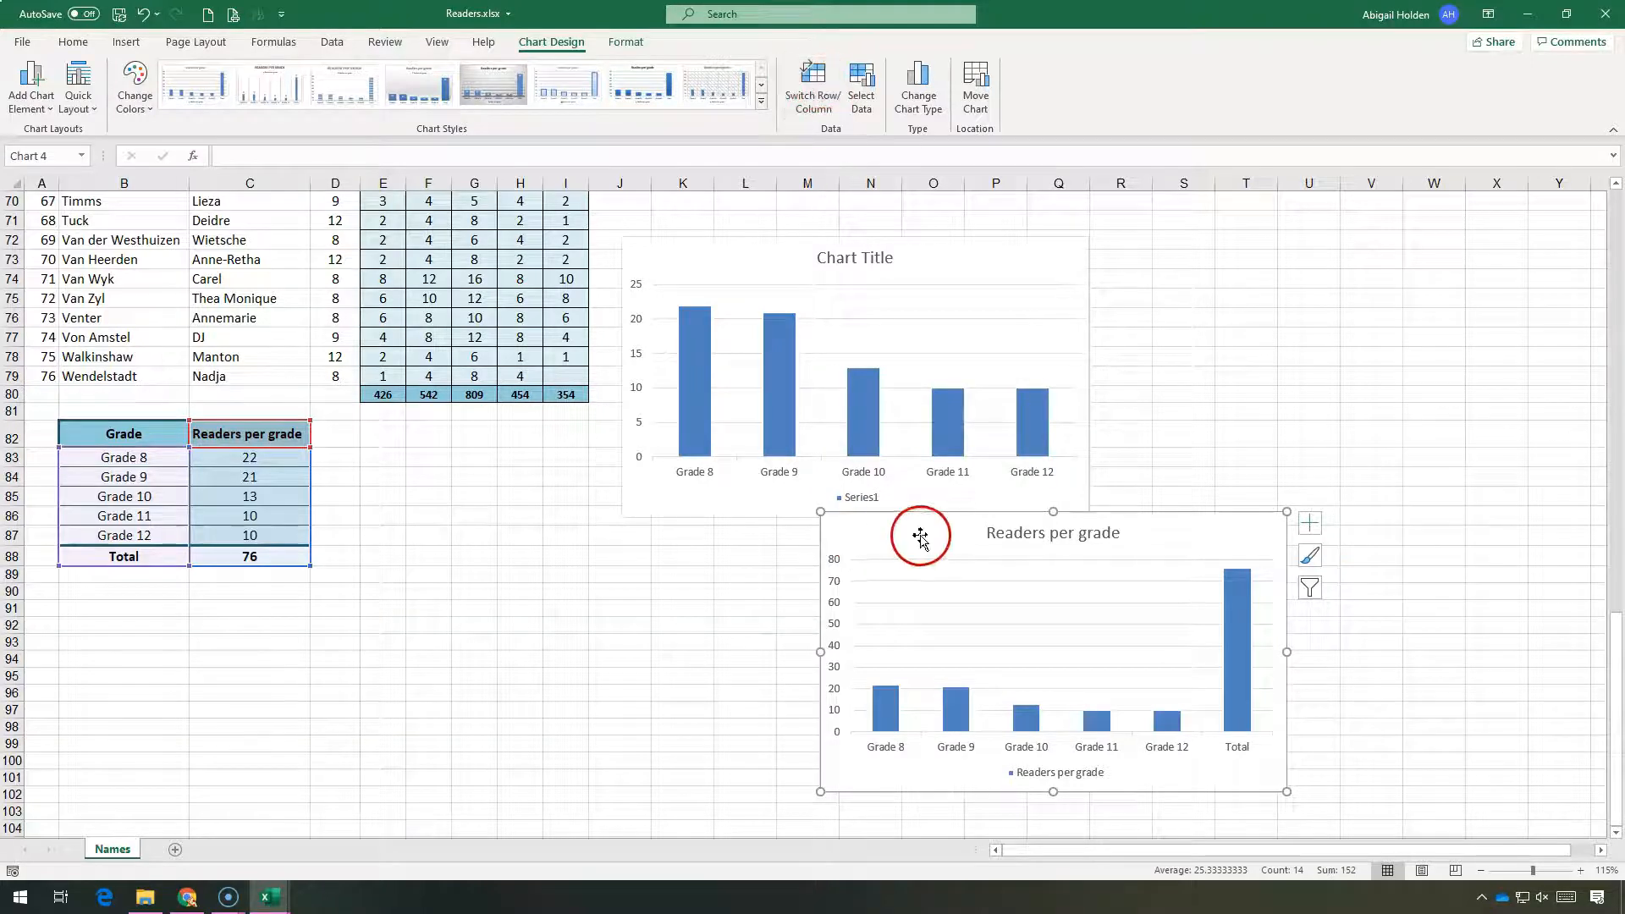
click(861, 100)
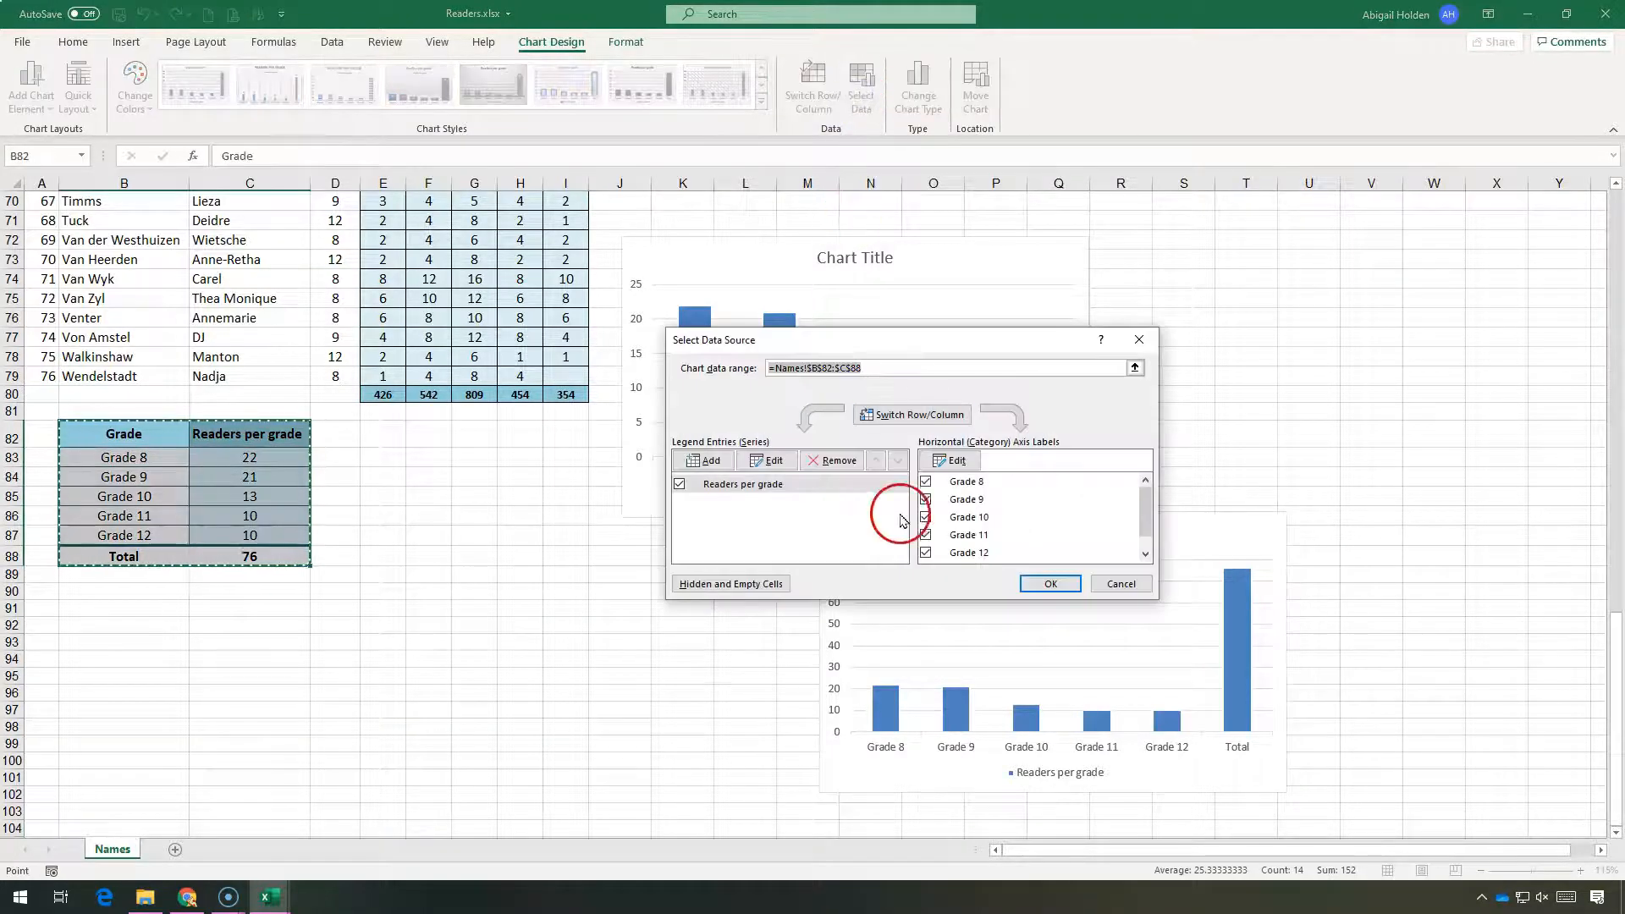
click(1135, 367)
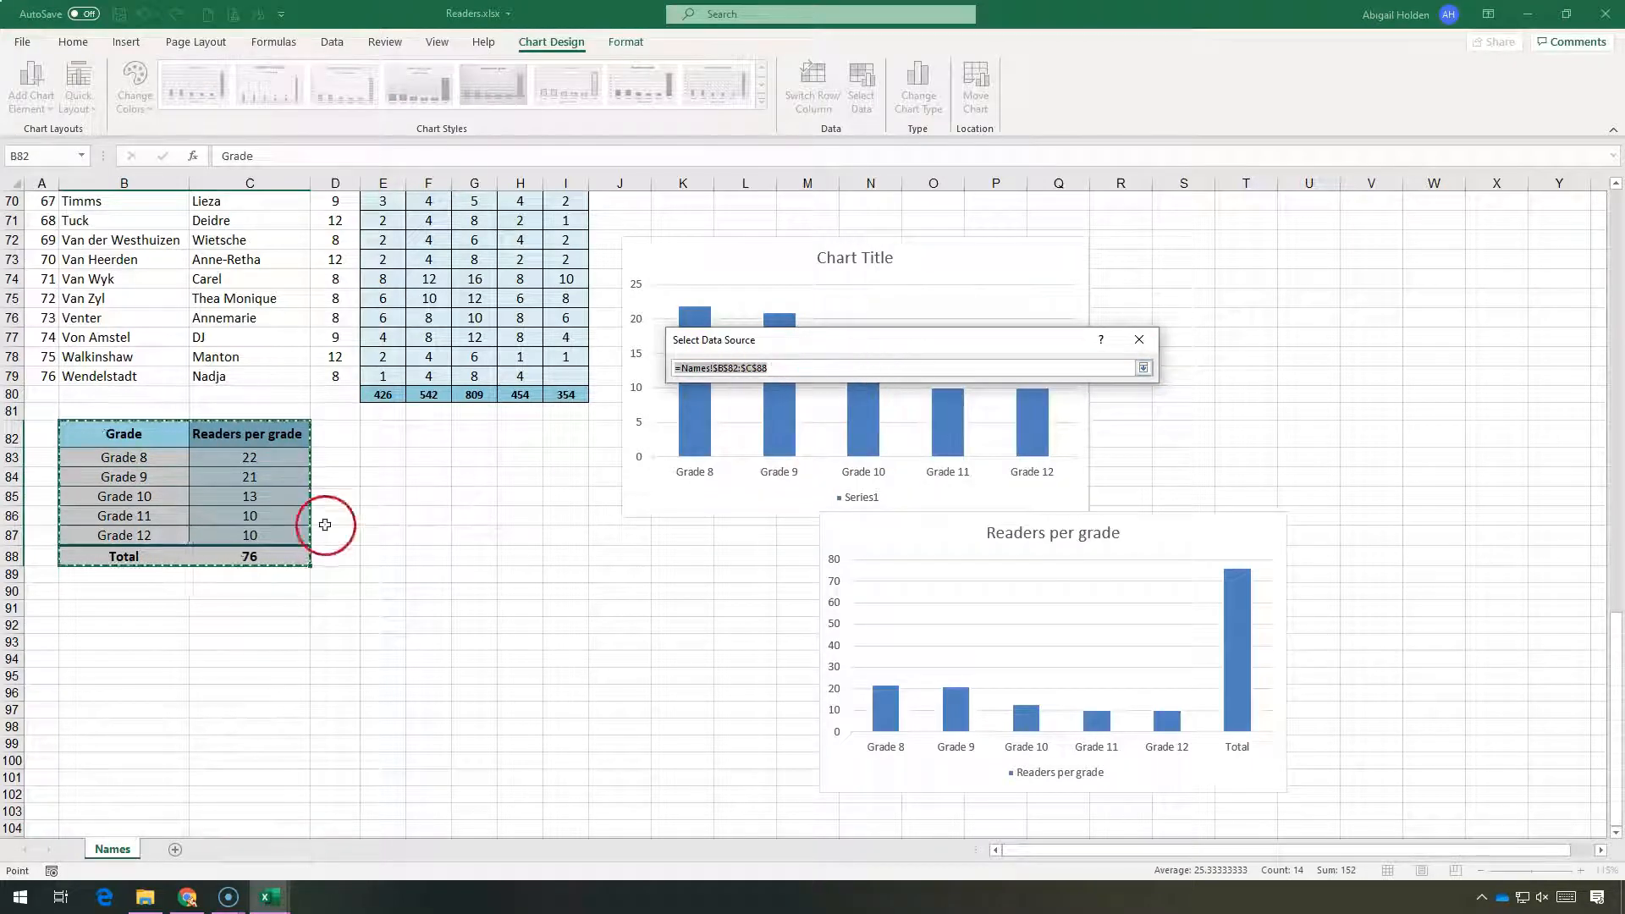
click(312, 562)
drag(279, 547, 135, 443)
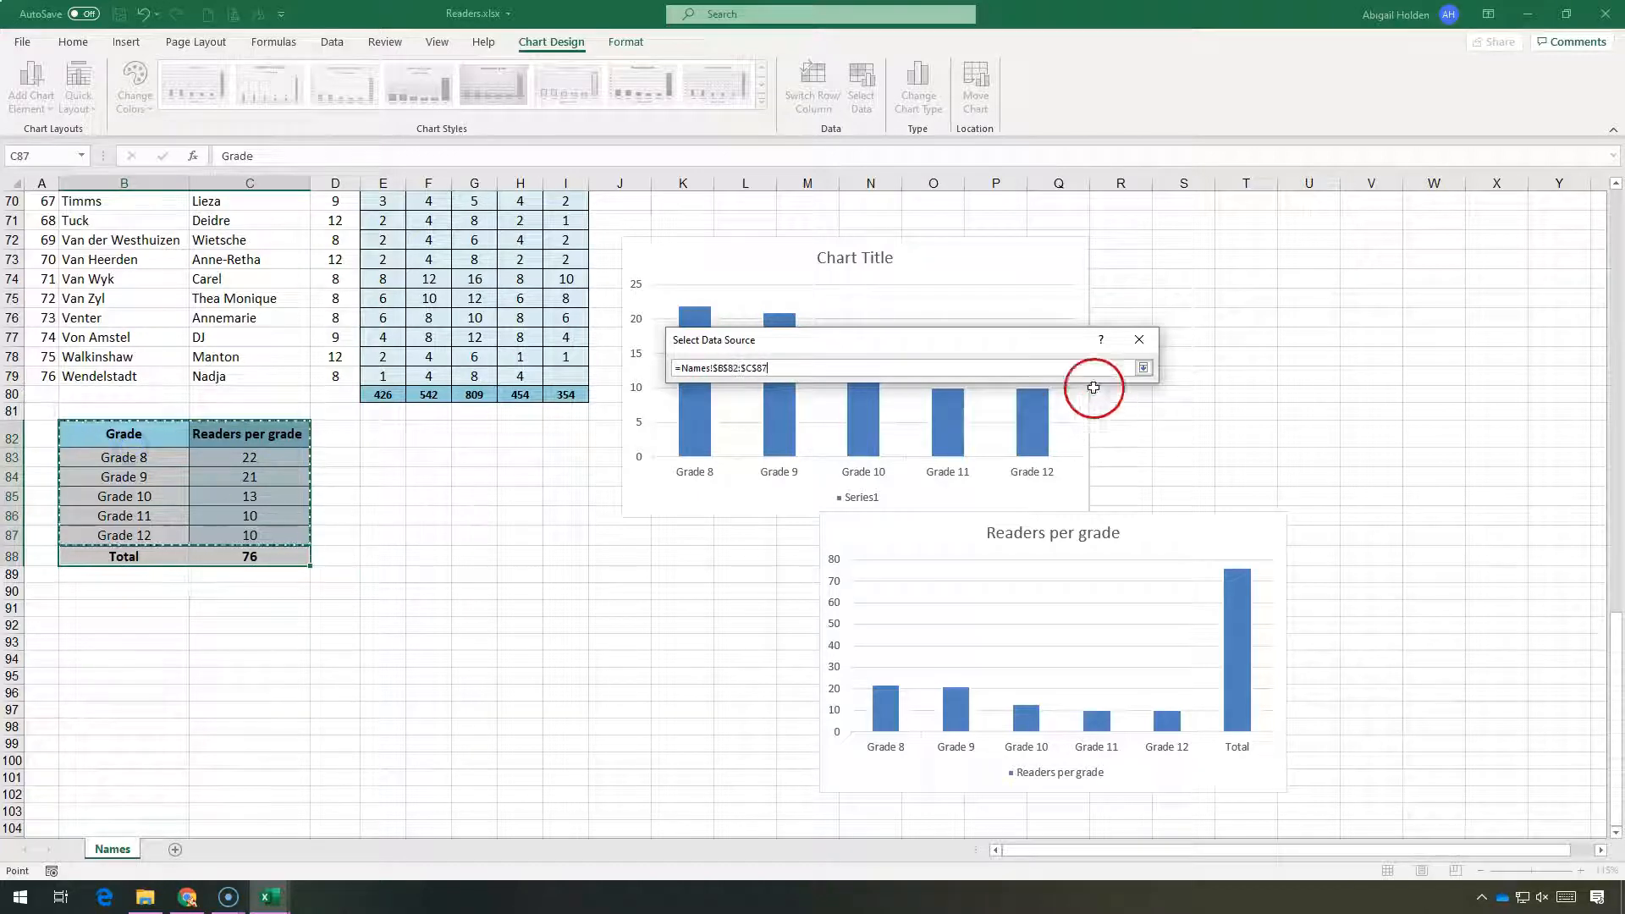
click(1143, 367)
click(1051, 586)
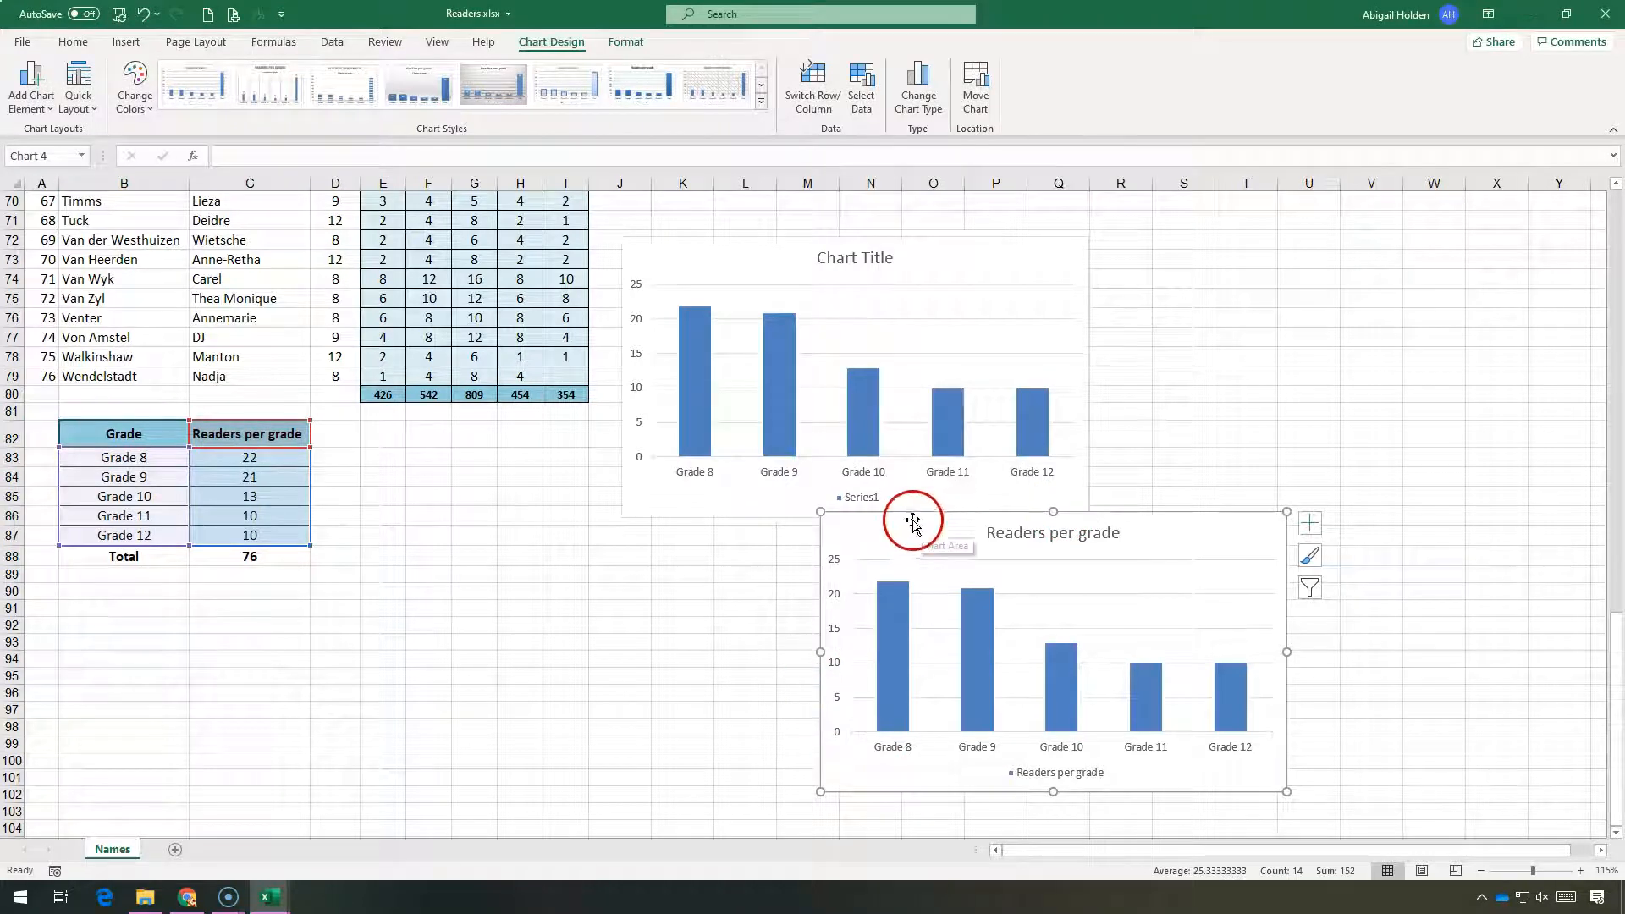
Examine the month headings of the Books read columns and the matching totals in row 80.
click(610, 271)
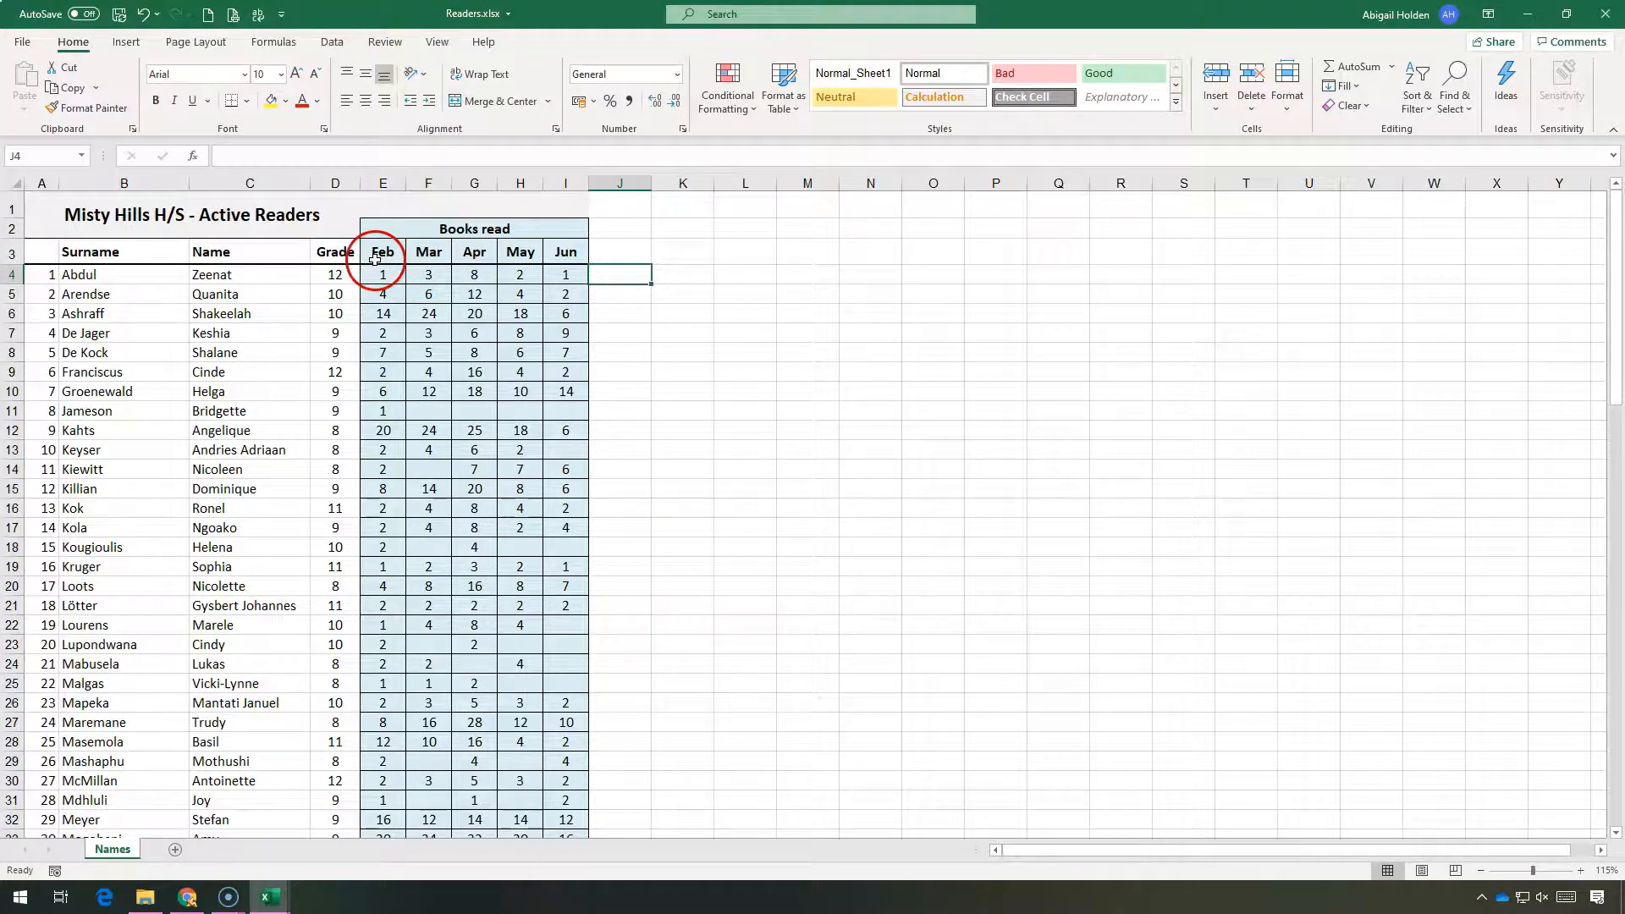
scroll(354, 336, down, 12)
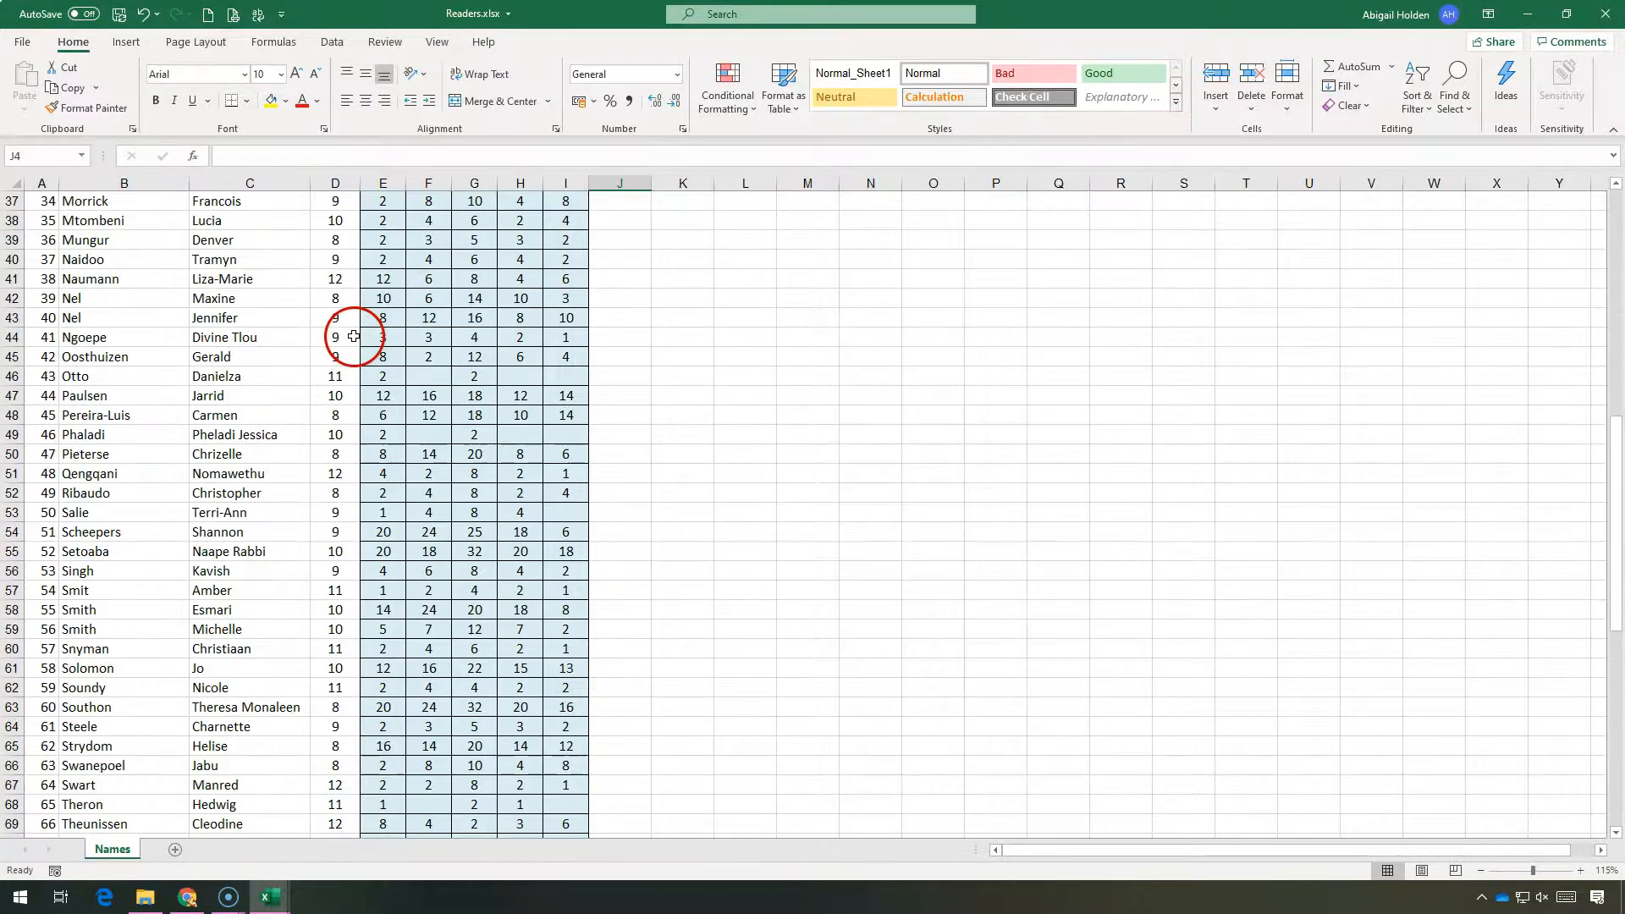
scroll(356, 333, up, 12)
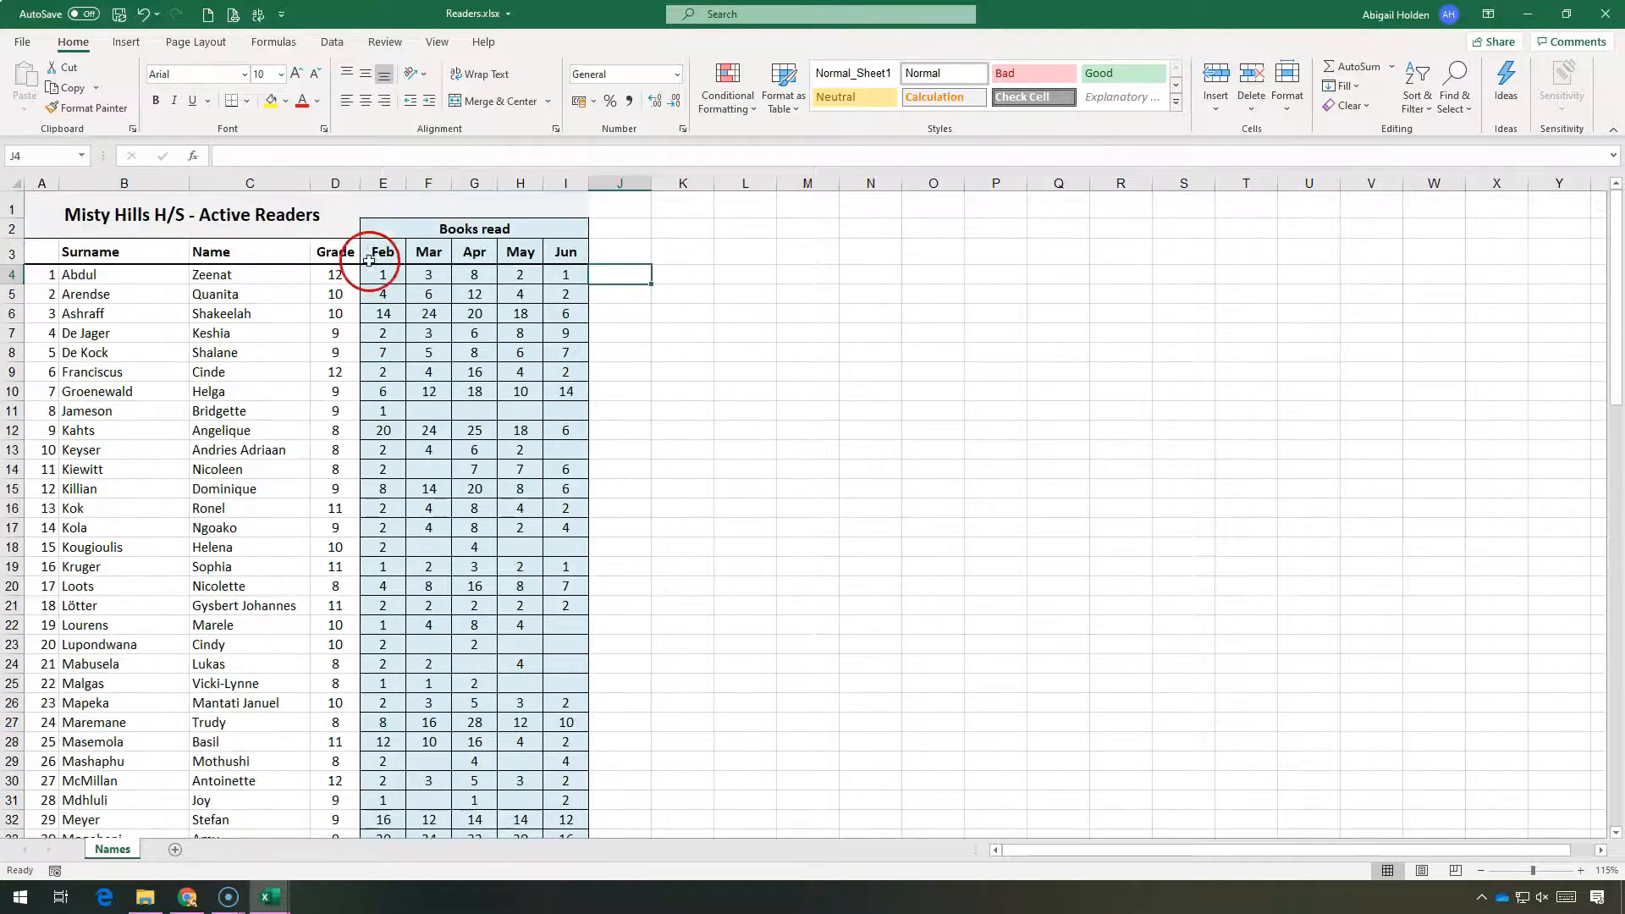
scroll(368, 260, down, 20)
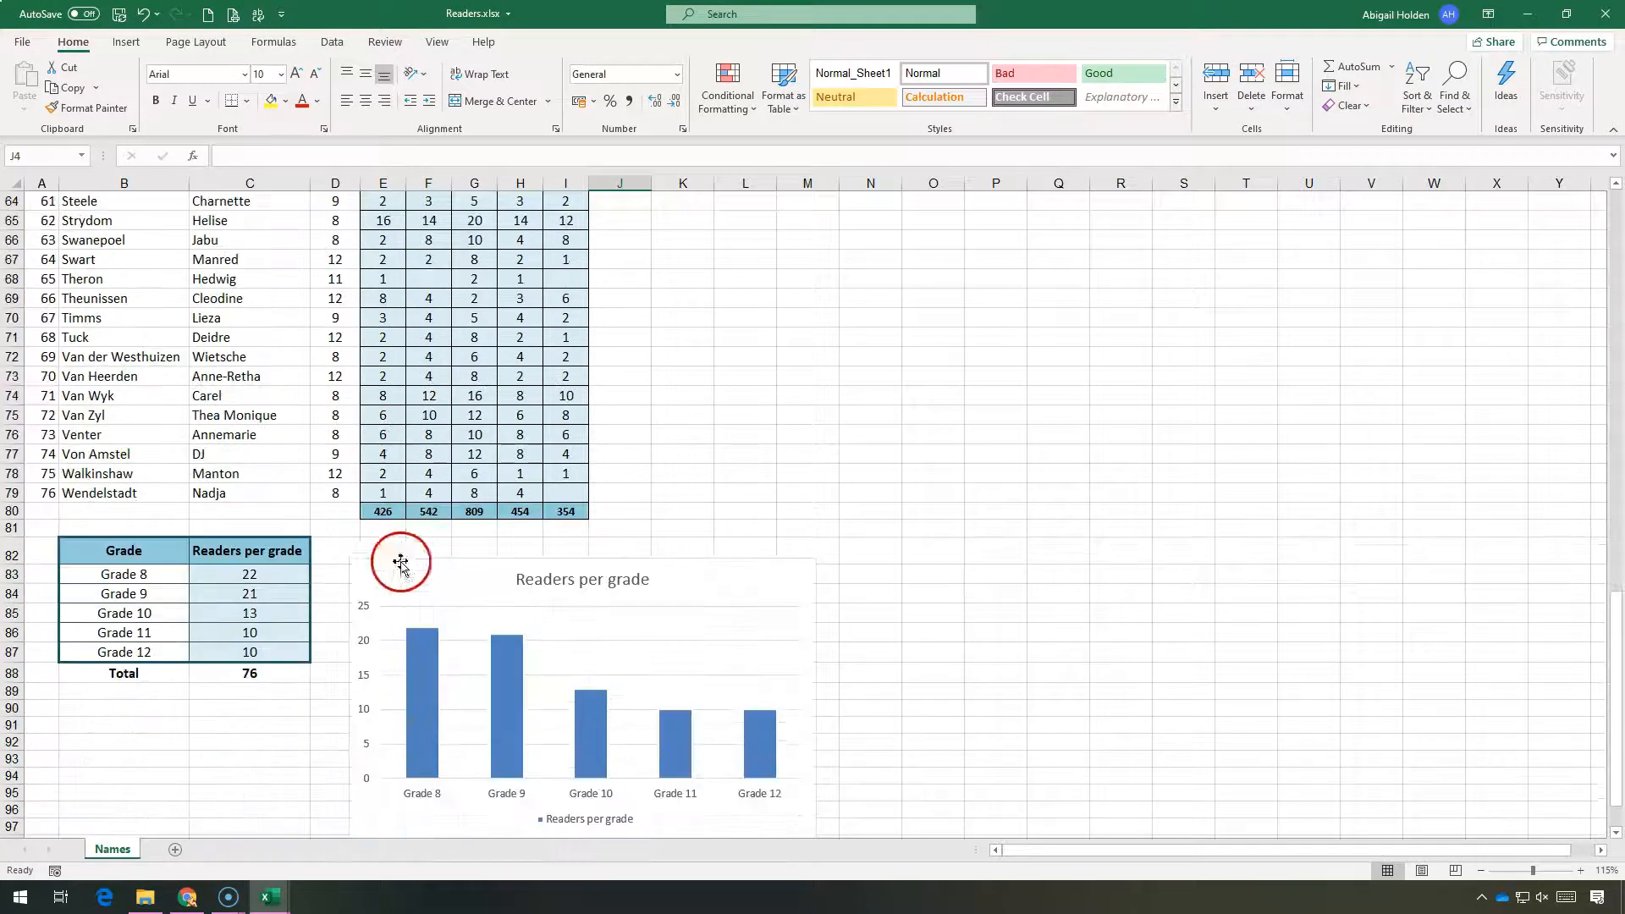
drag(379, 511, 555, 514)
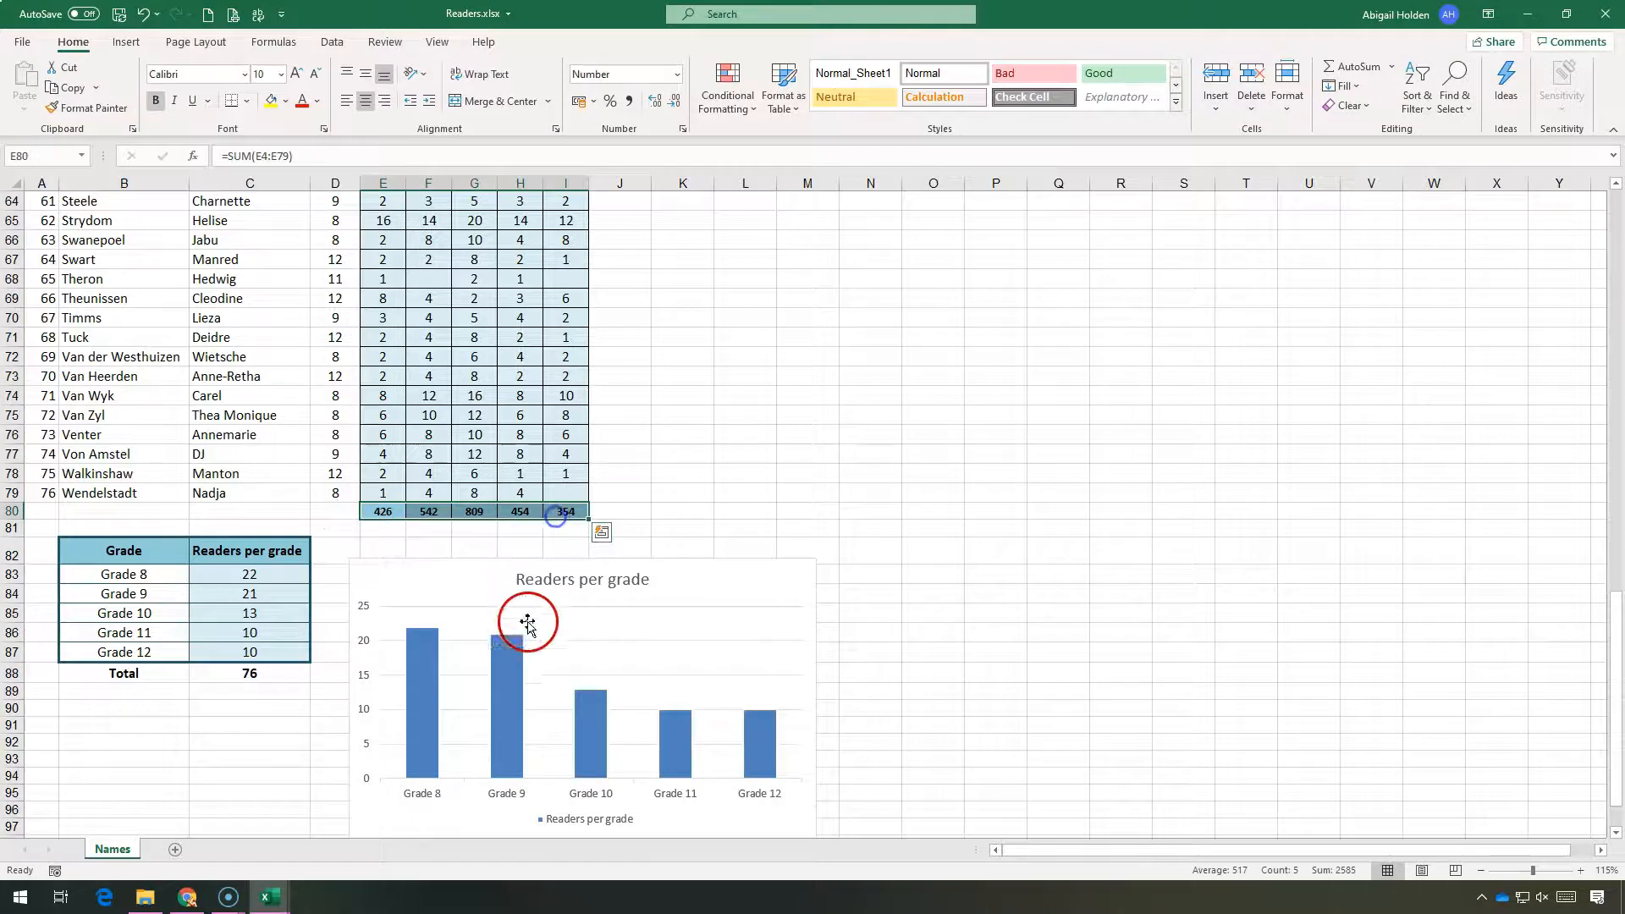
scroll(528, 622, up, 20)
Insert a pie chart from the month headings E3:I3 and the totals E80:I80, and place it beside the reader list.
drag(382, 252, 577, 255)
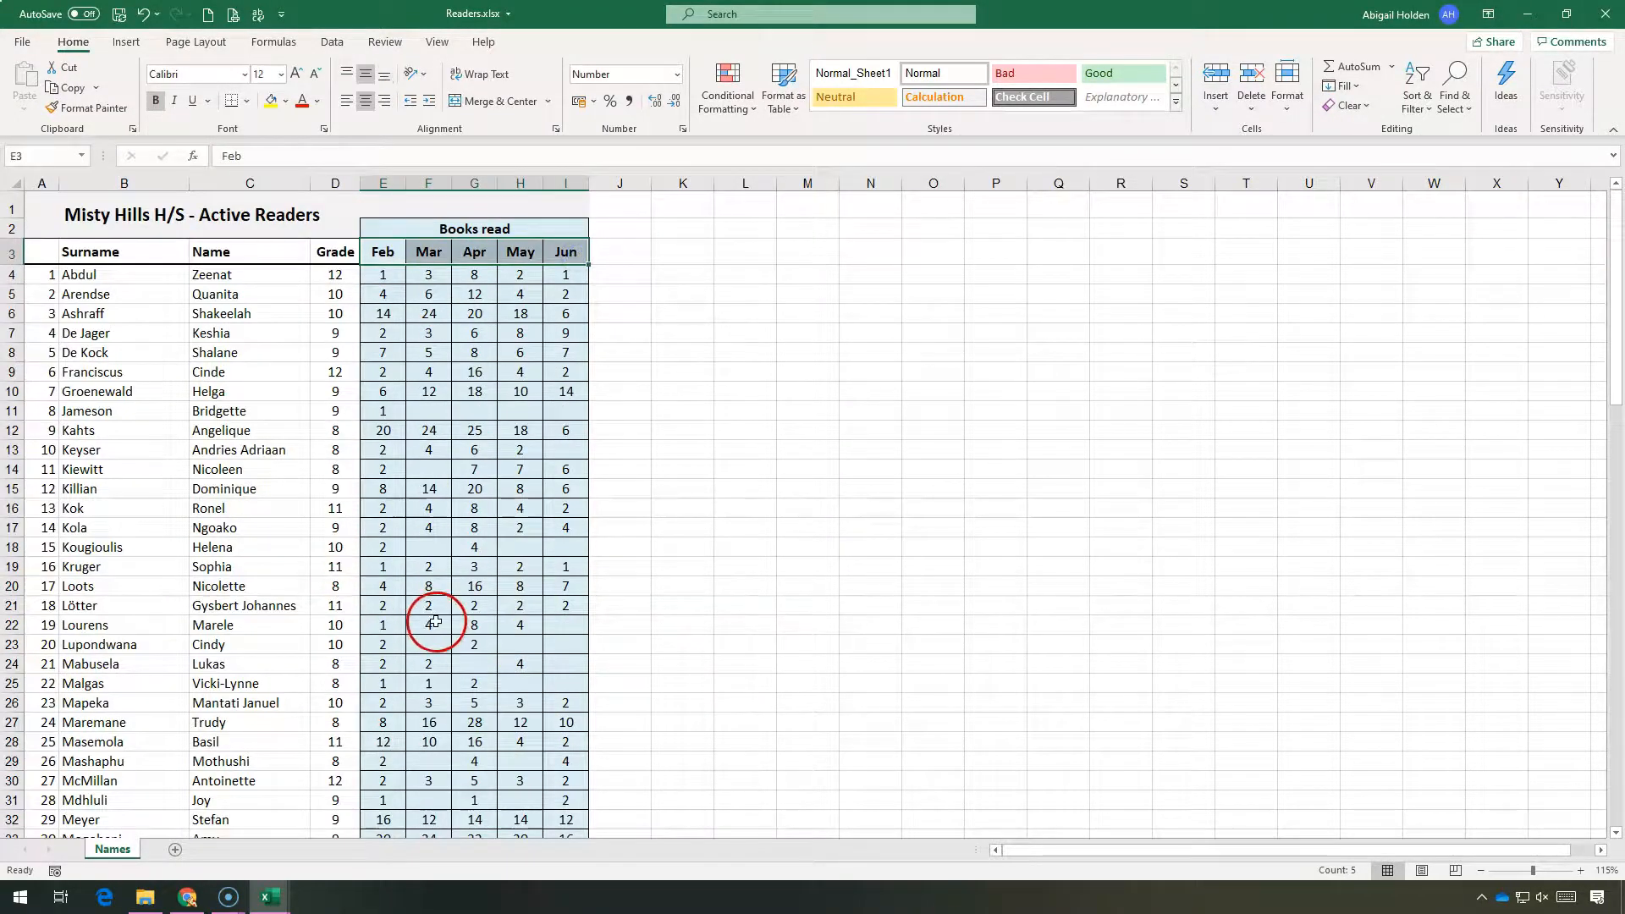
scroll(434, 622, down, 20)
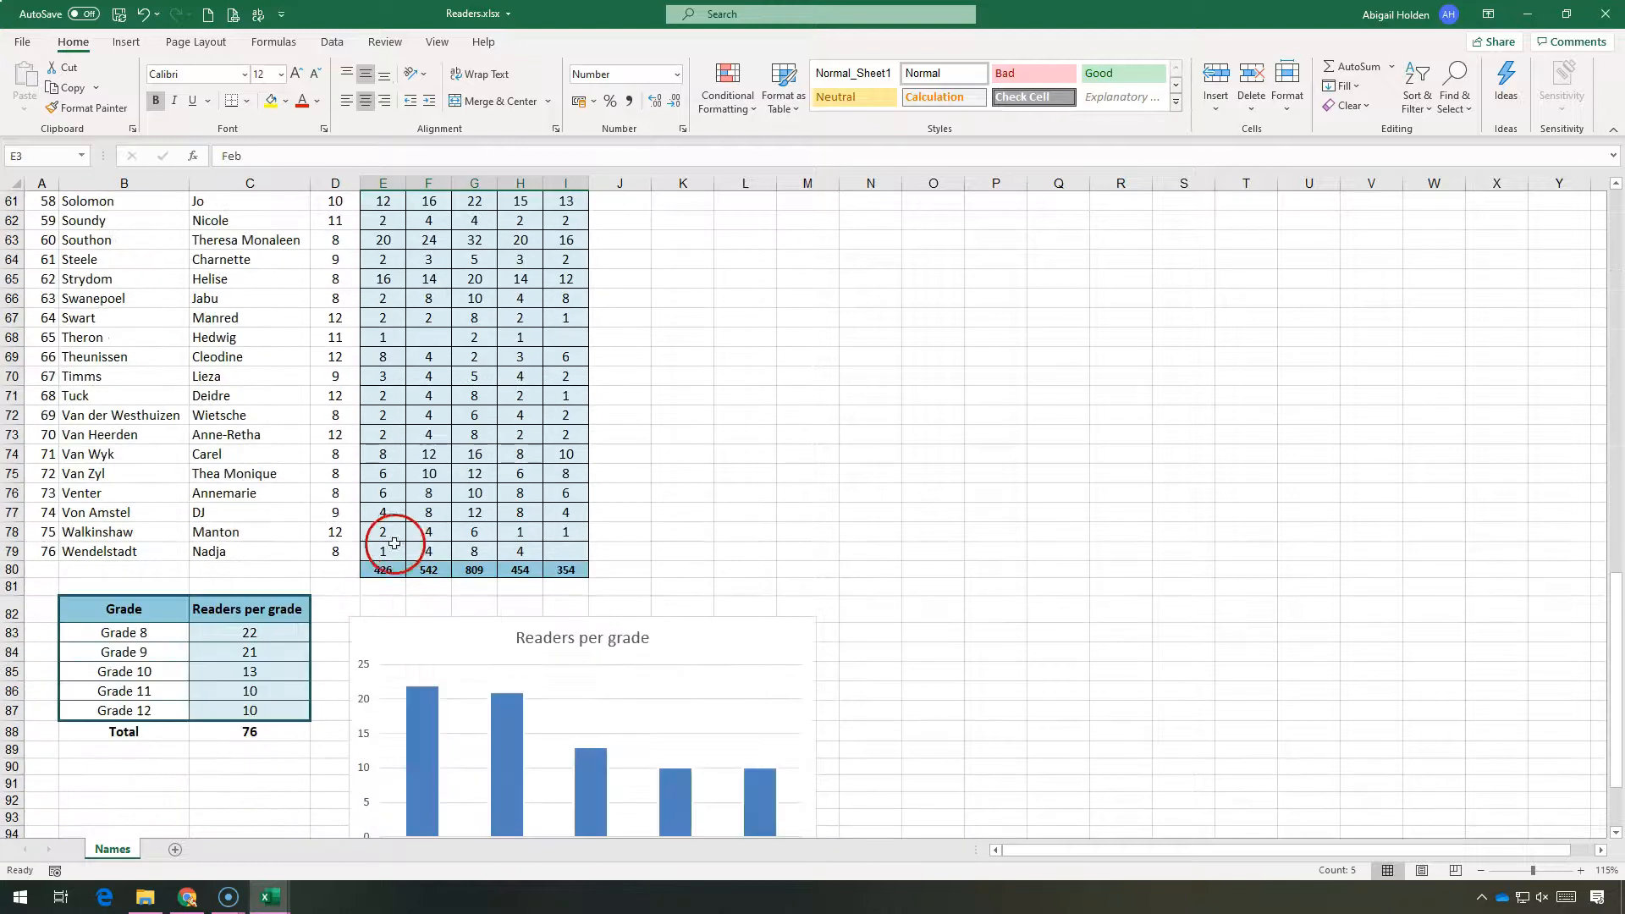
drag(377, 569, 559, 569)
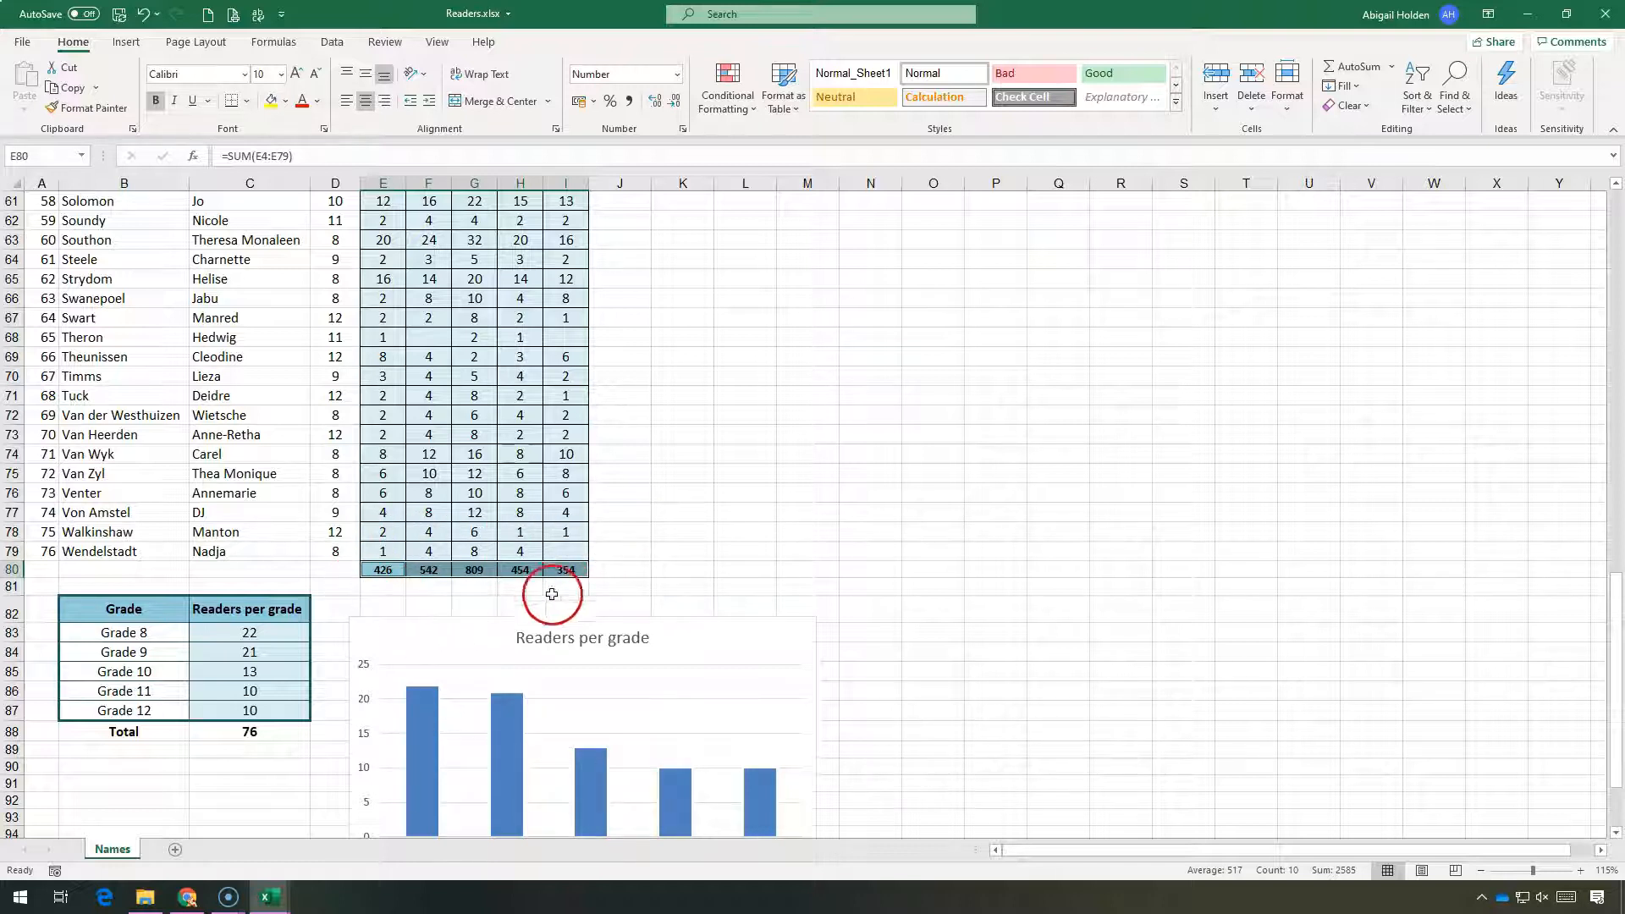
scroll(424, 609, up, 20)
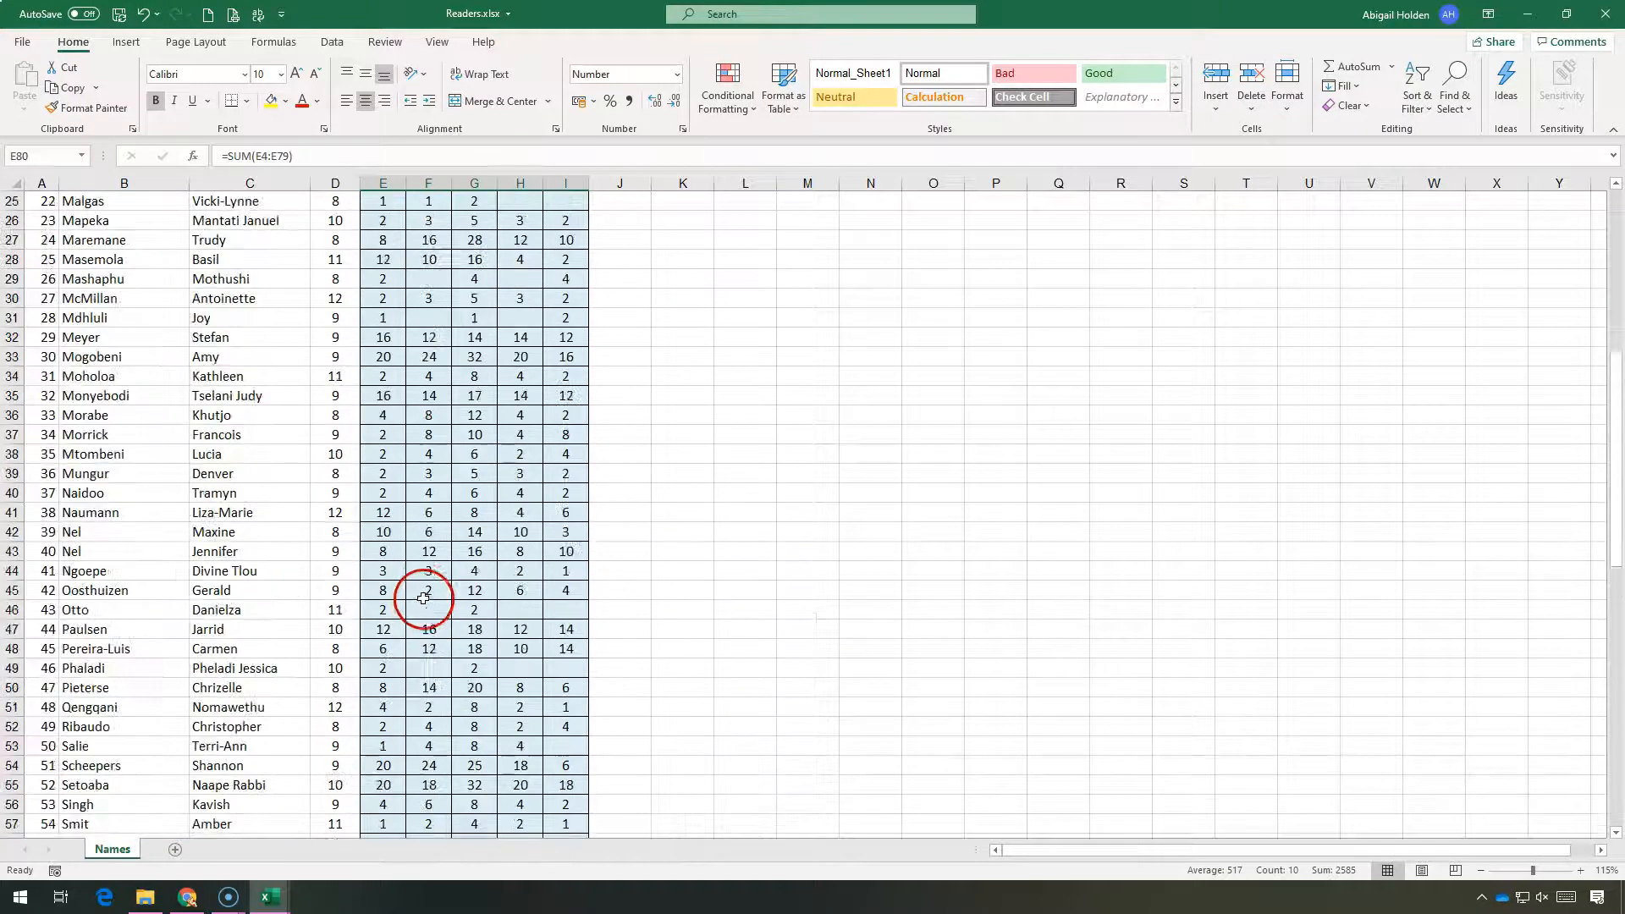
click(127, 41)
click(643, 89)
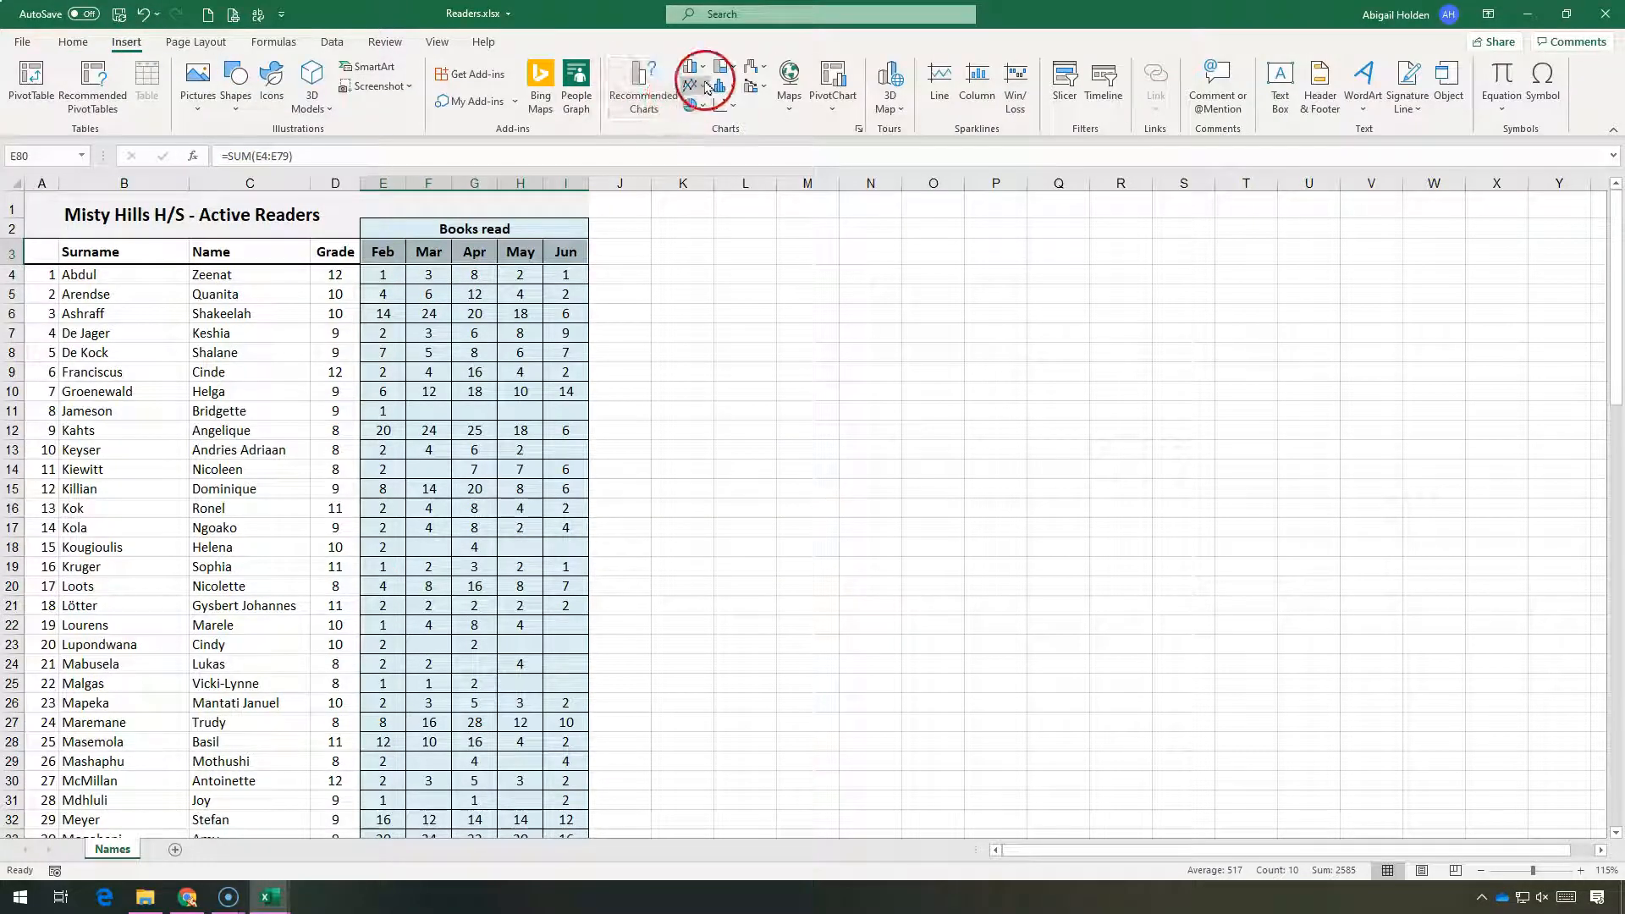
click(635, 457)
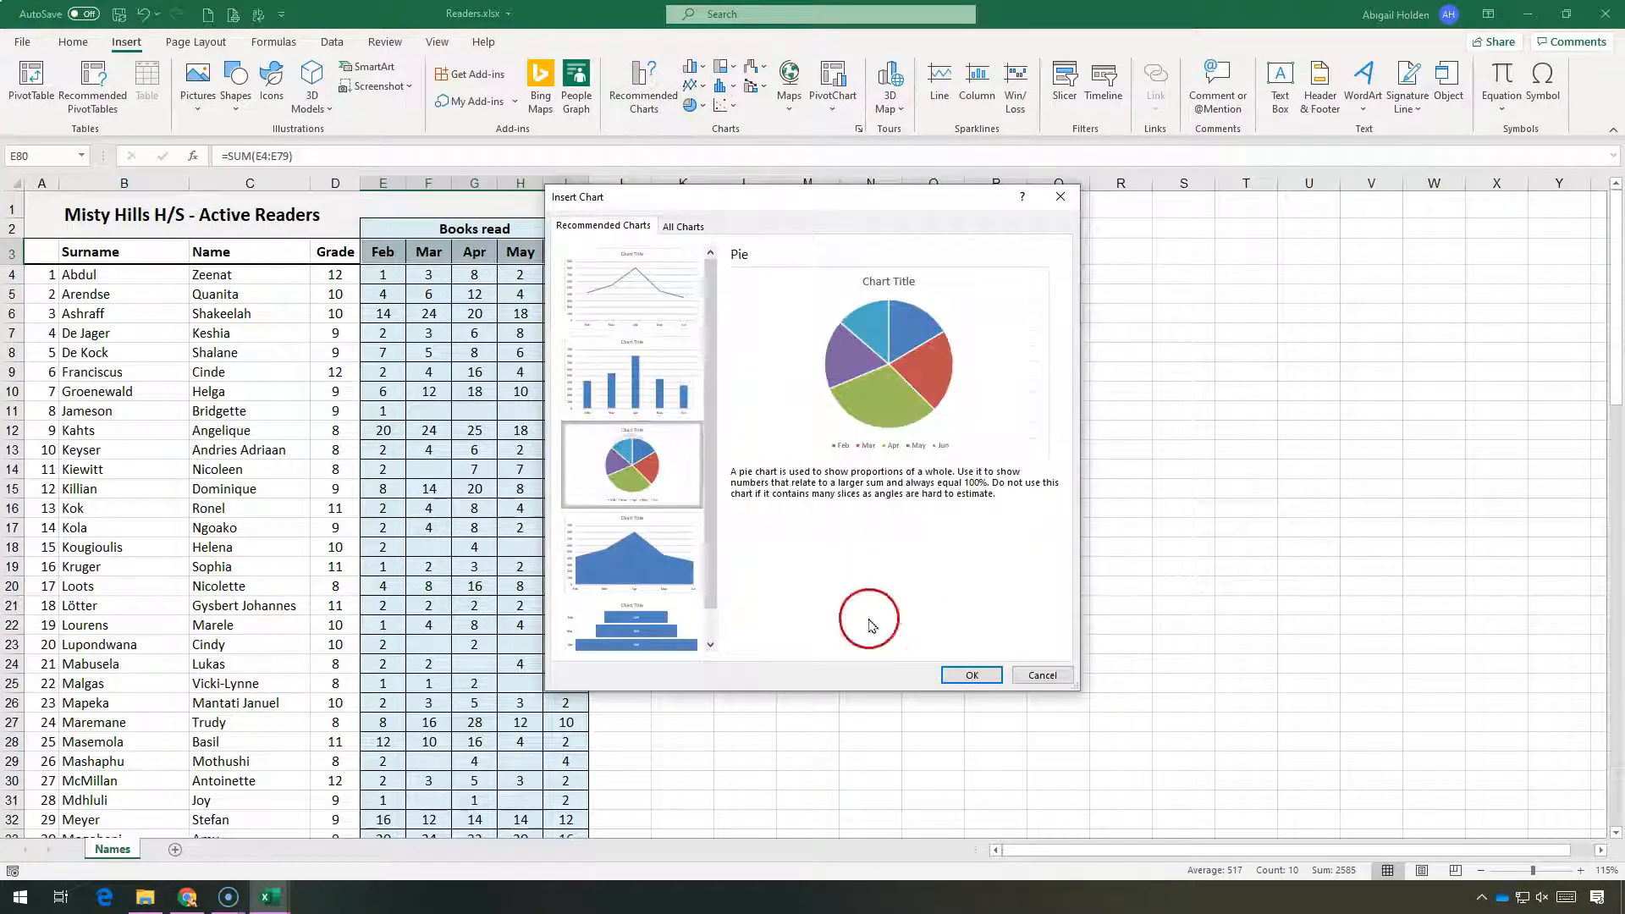
click(971, 674)
drag(688, 394, 737, 320)
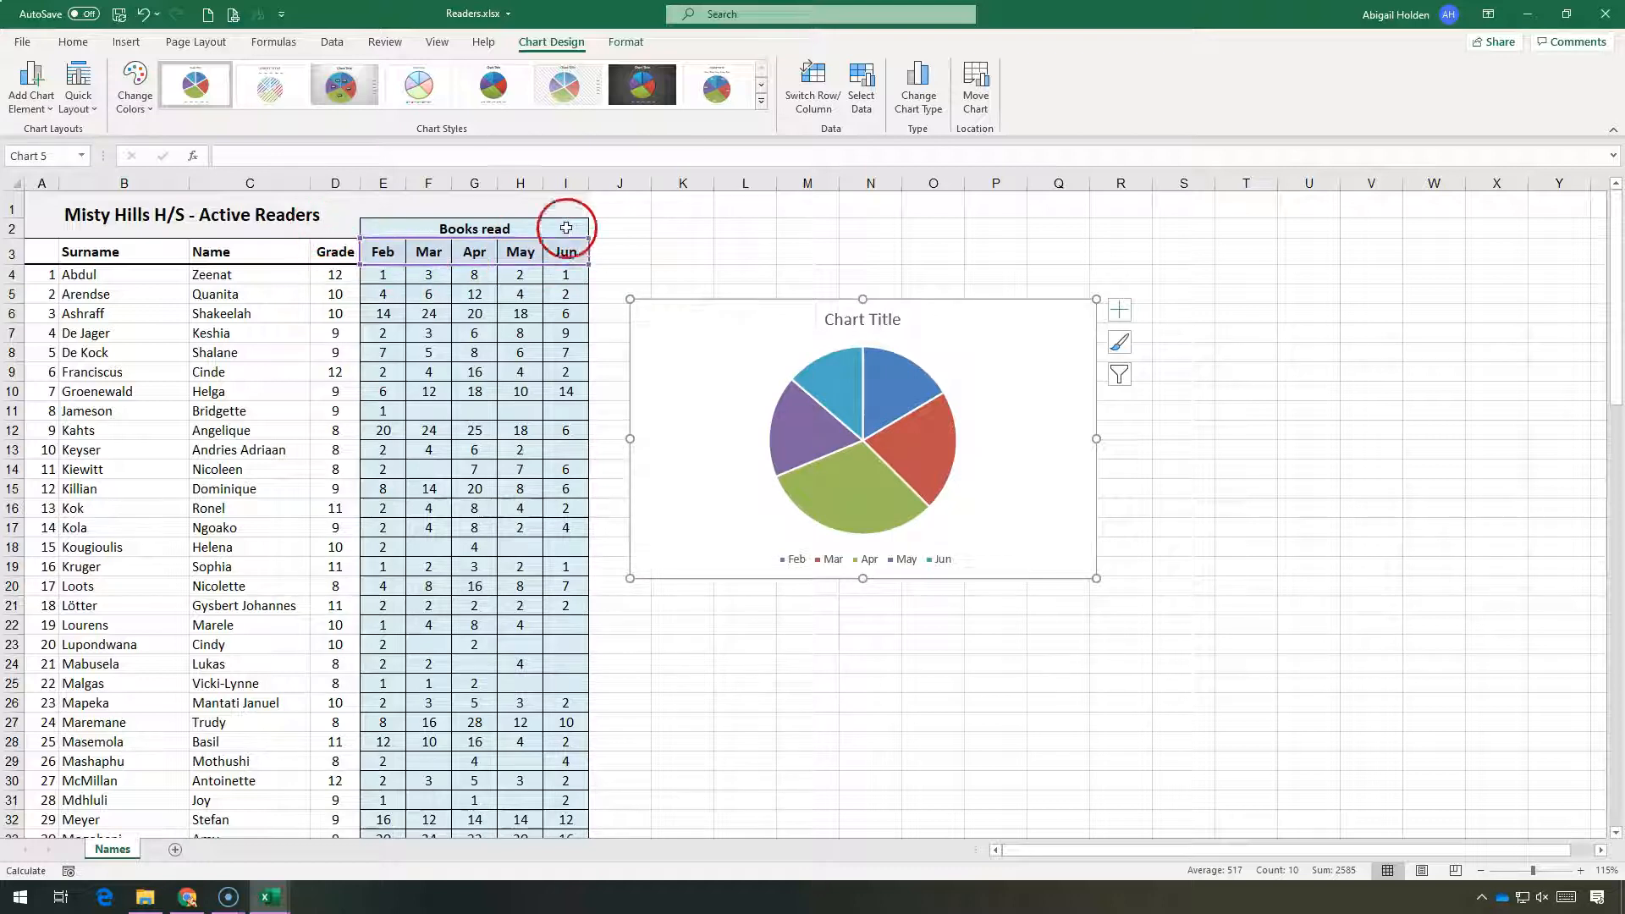
scroll(470, 235, down, 20)
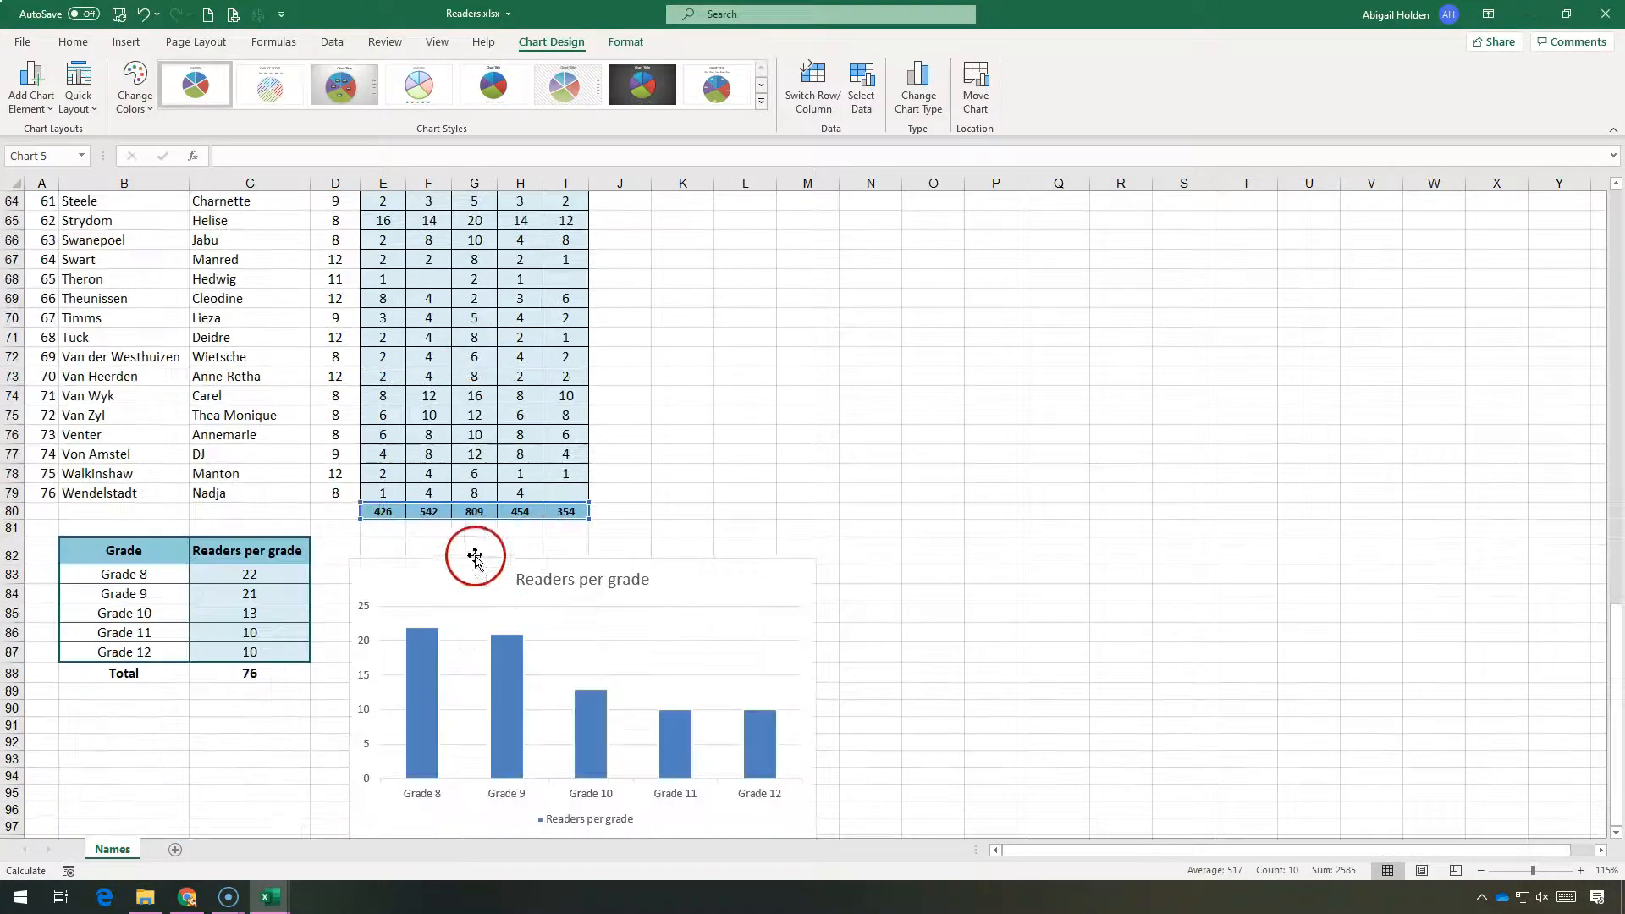
scroll(721, 530, up, 20)
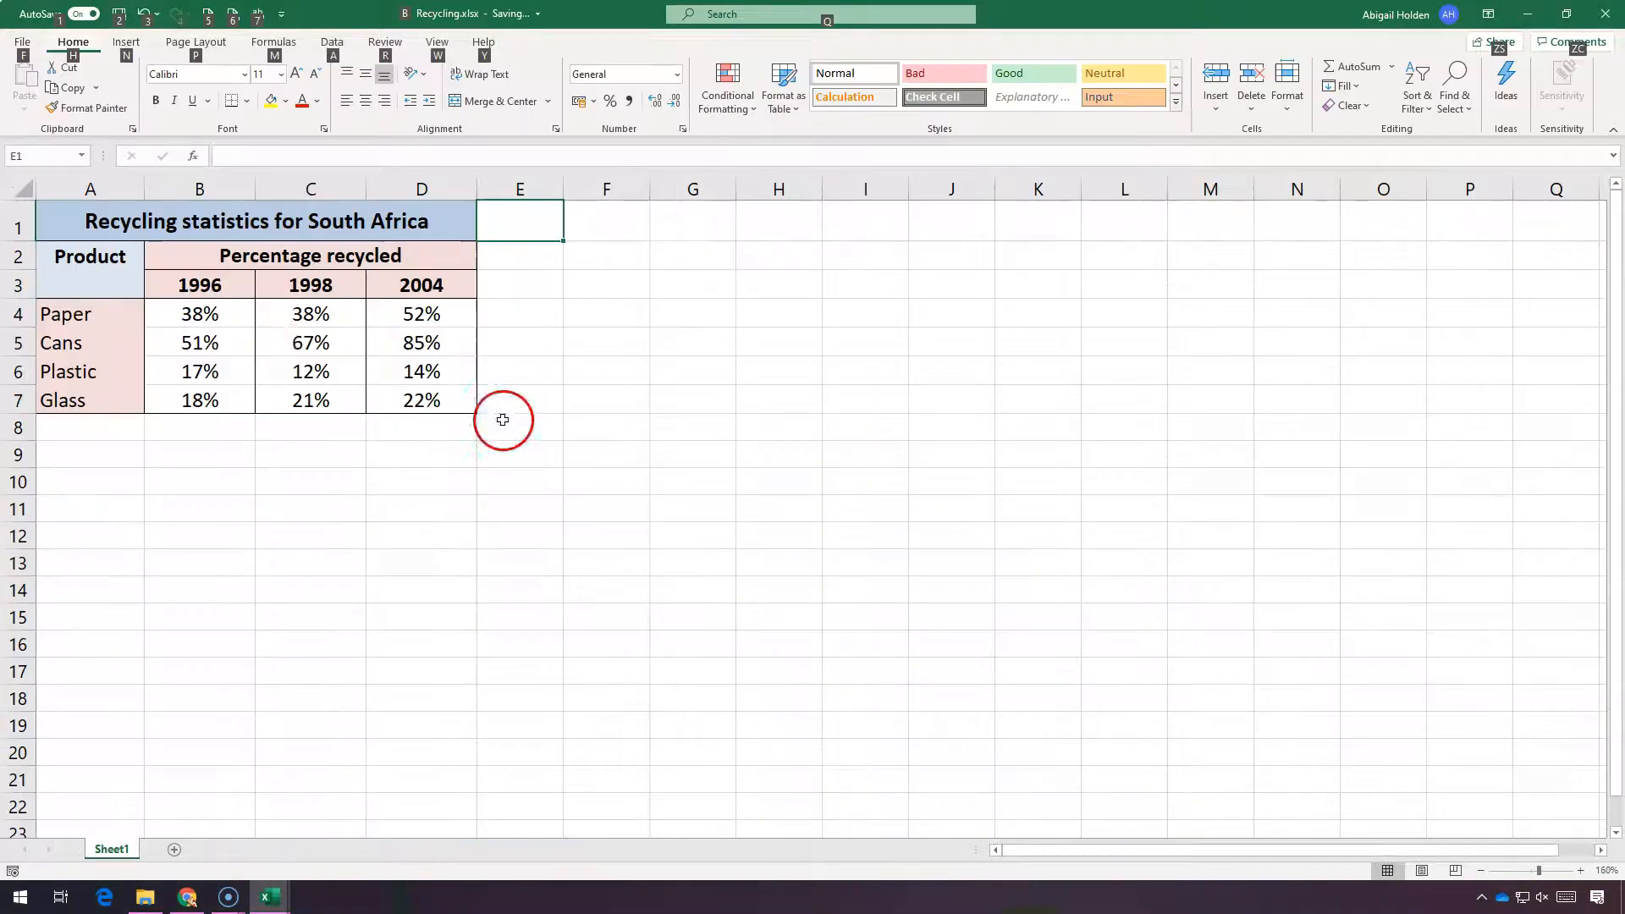
Insert a clustered column chart from the years and percentages in B3:D7 of the recycling statistics table.
drag(188, 291, 396, 397)
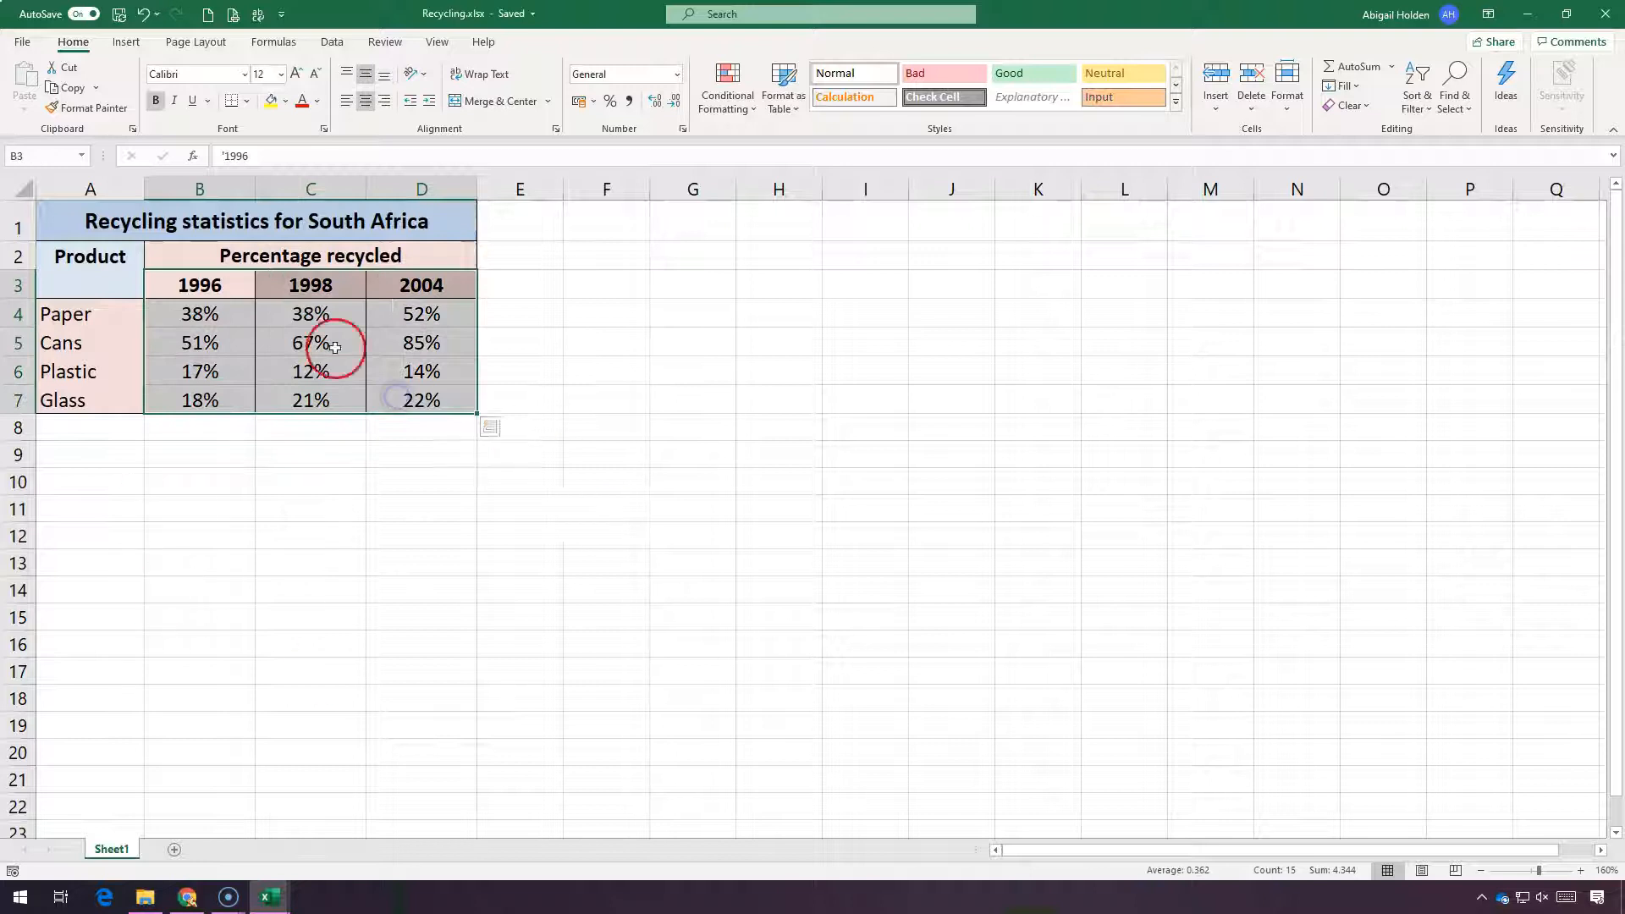
click(127, 43)
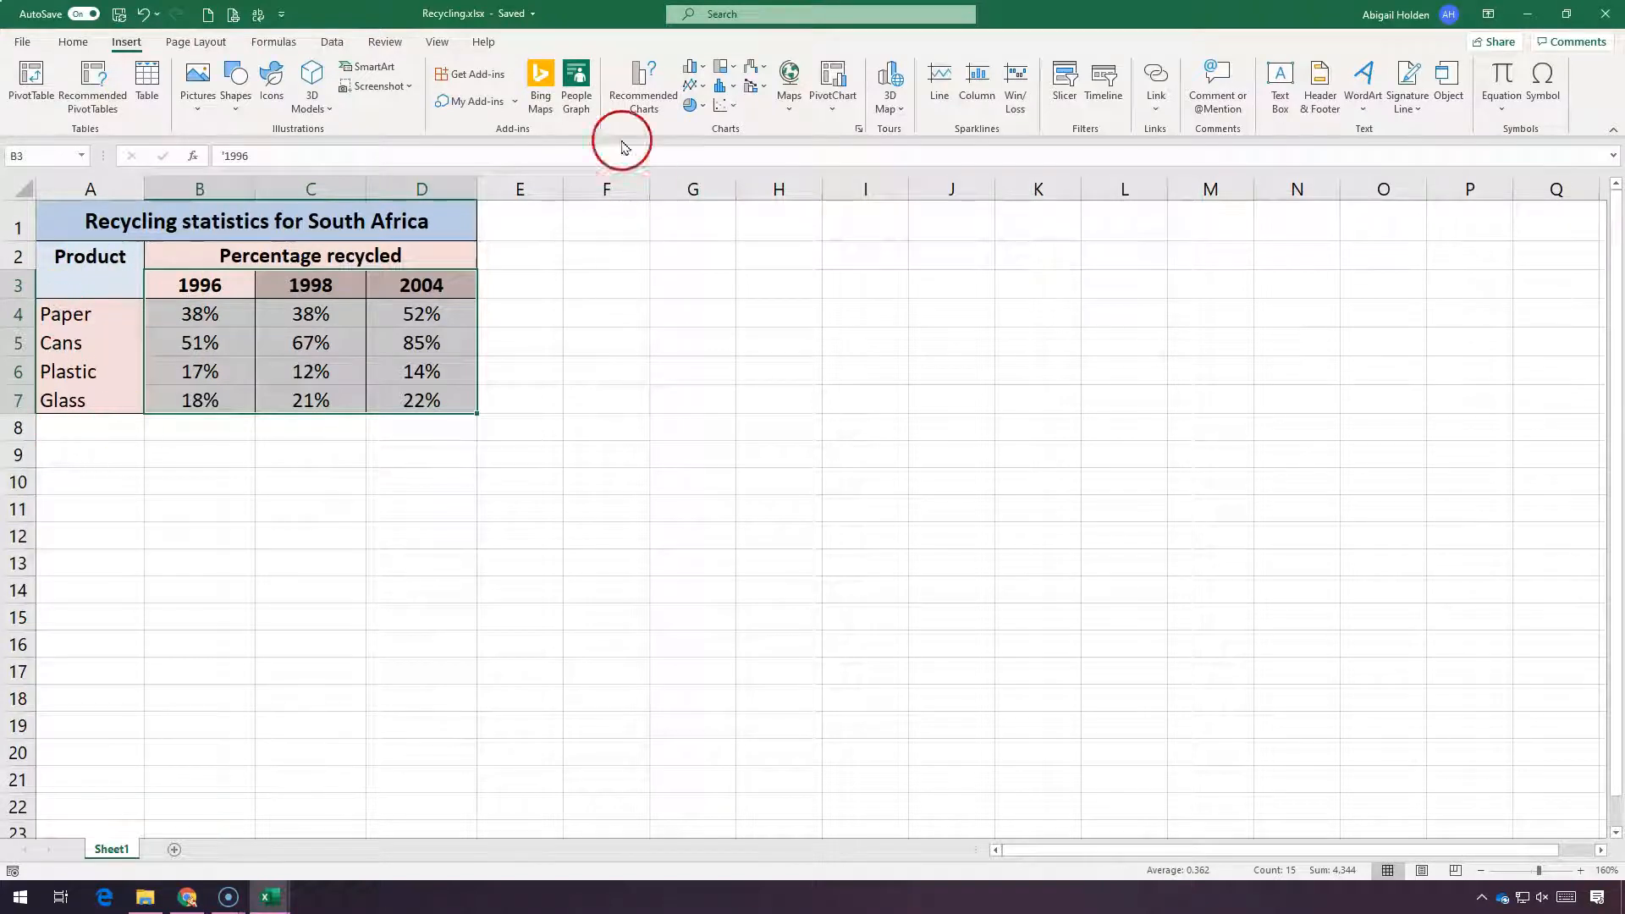
click(692, 67)
click(696, 122)
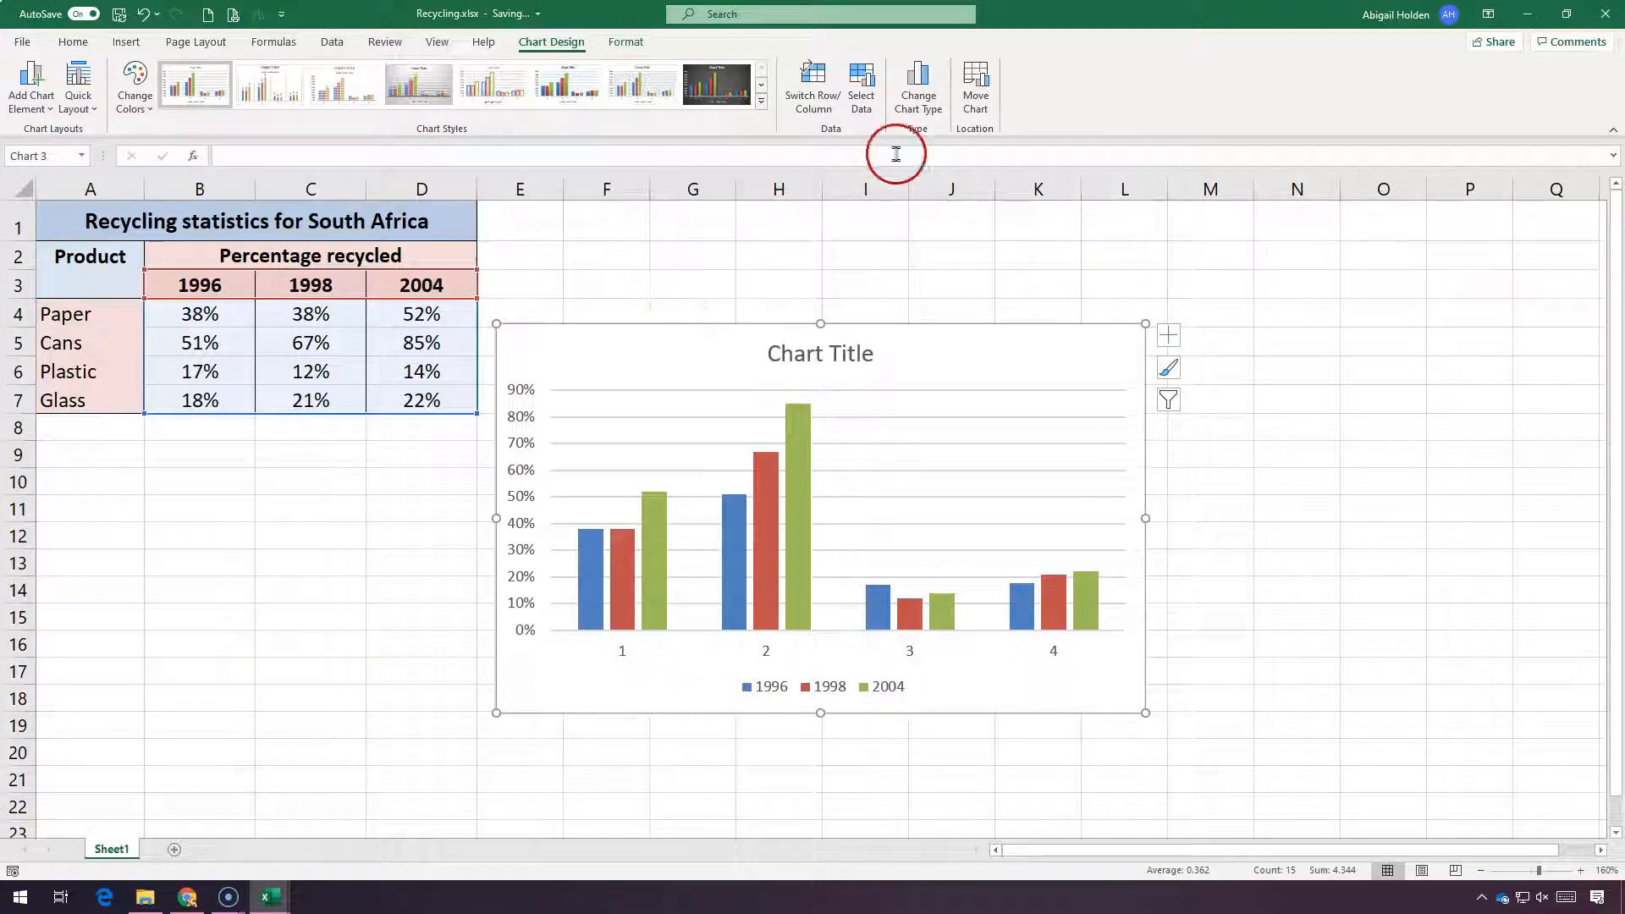
Set the recycling chart's horizontal axis labels to the product names in A4:A7.
click(859, 85)
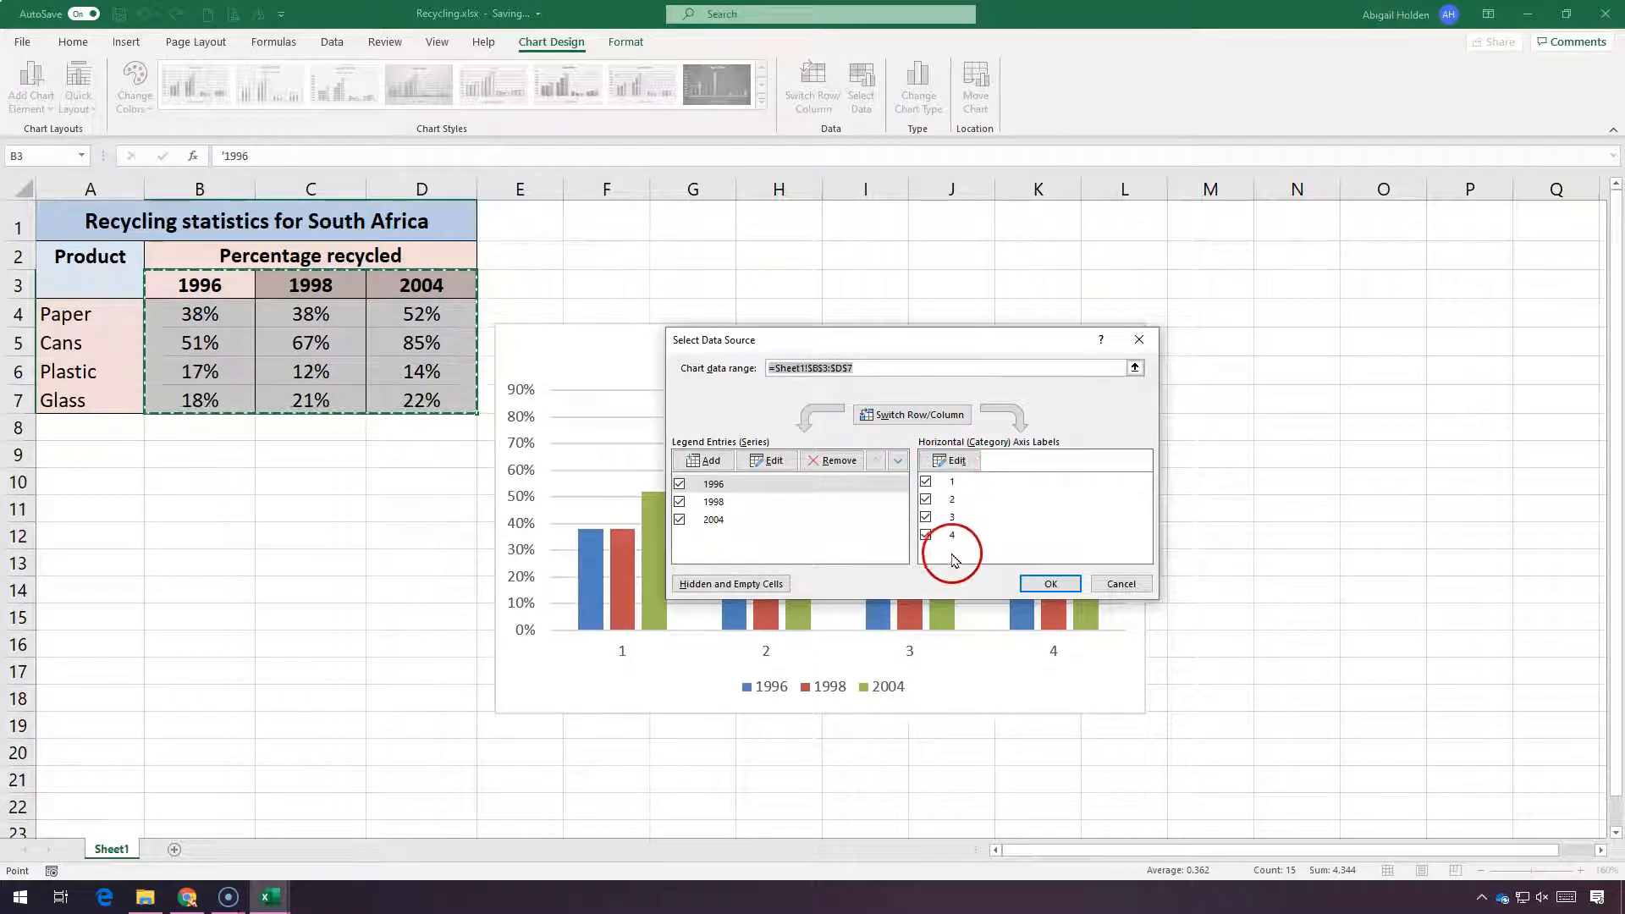
click(949, 464)
drag(94, 313, 88, 407)
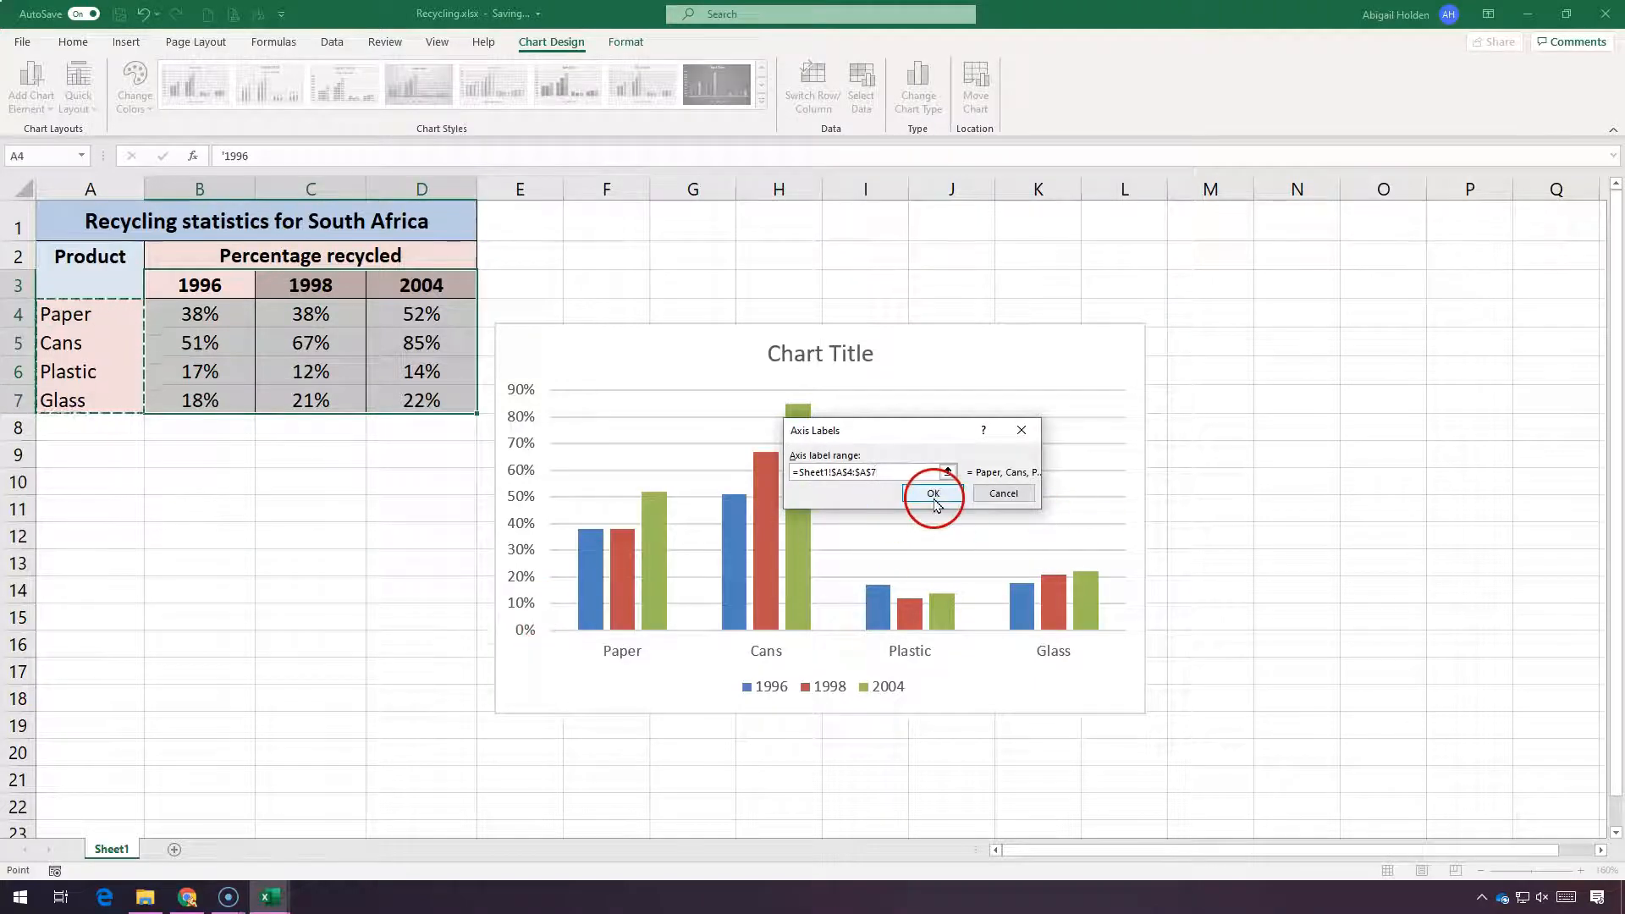
click(939, 496)
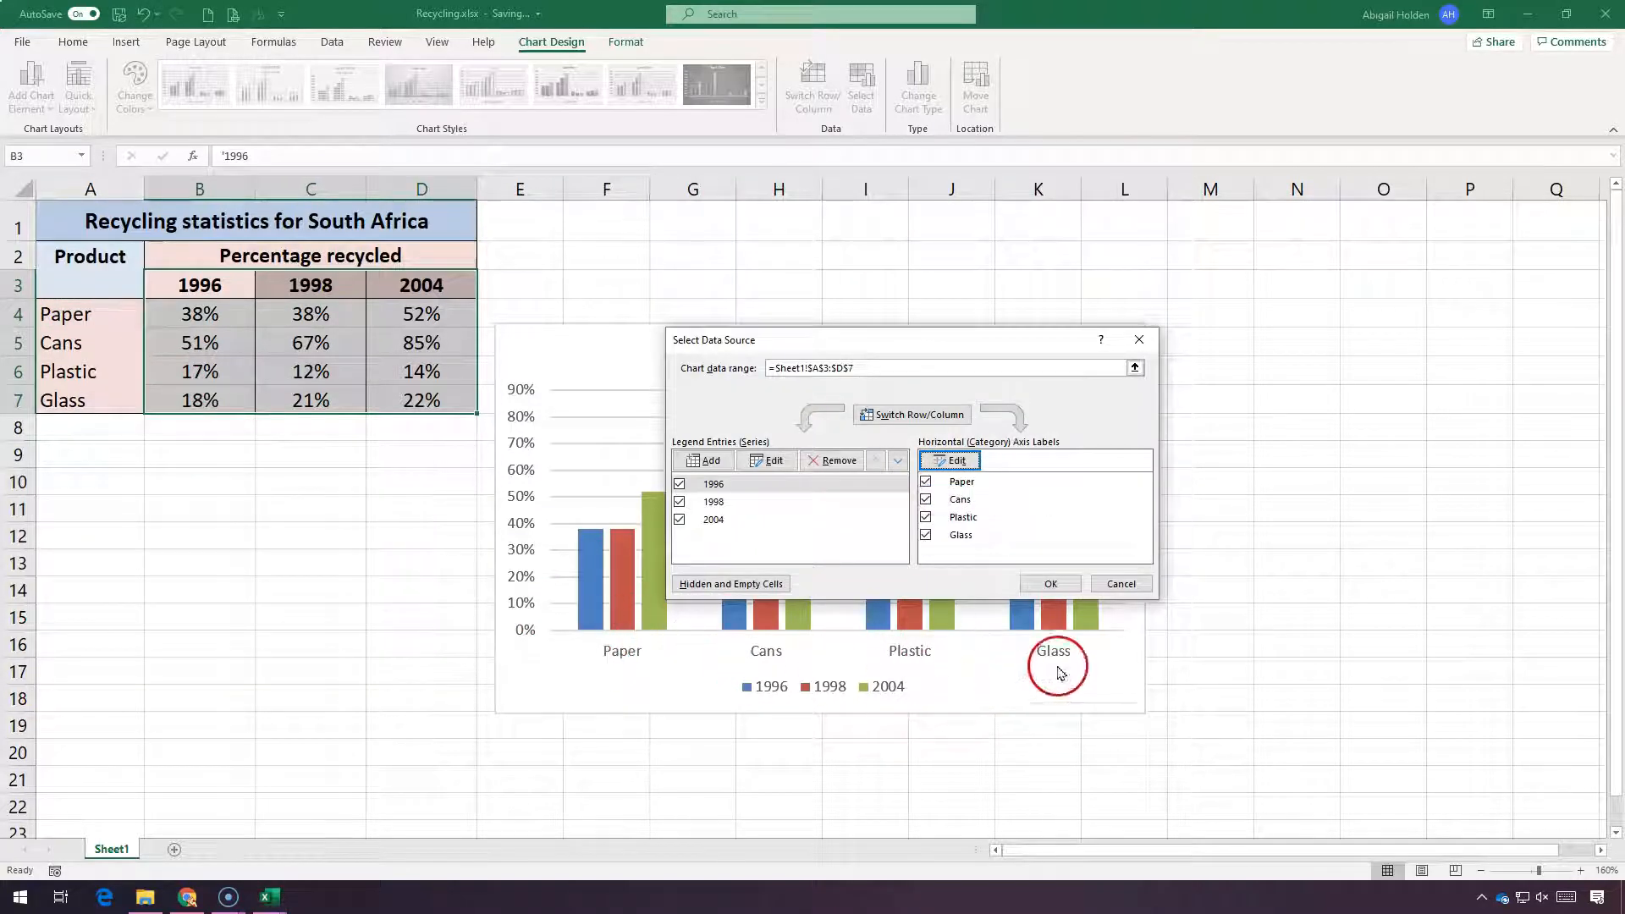
click(1032, 585)
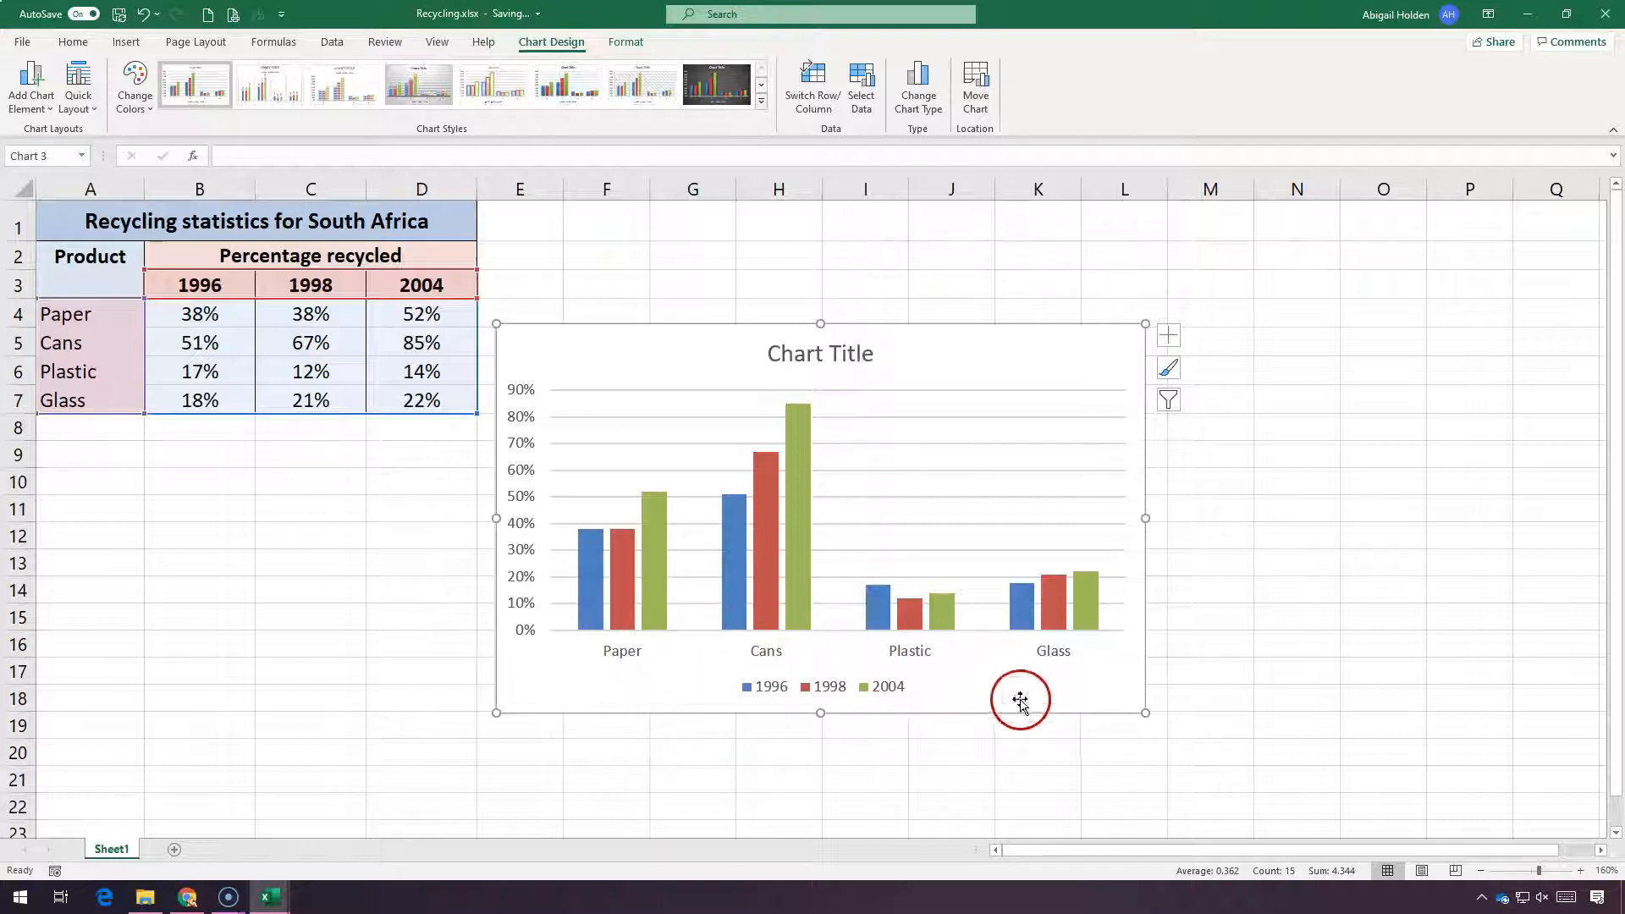
Switch the recycling chart's rows and columns, toggling between products and years as the horizontal categories.
click(811, 84)
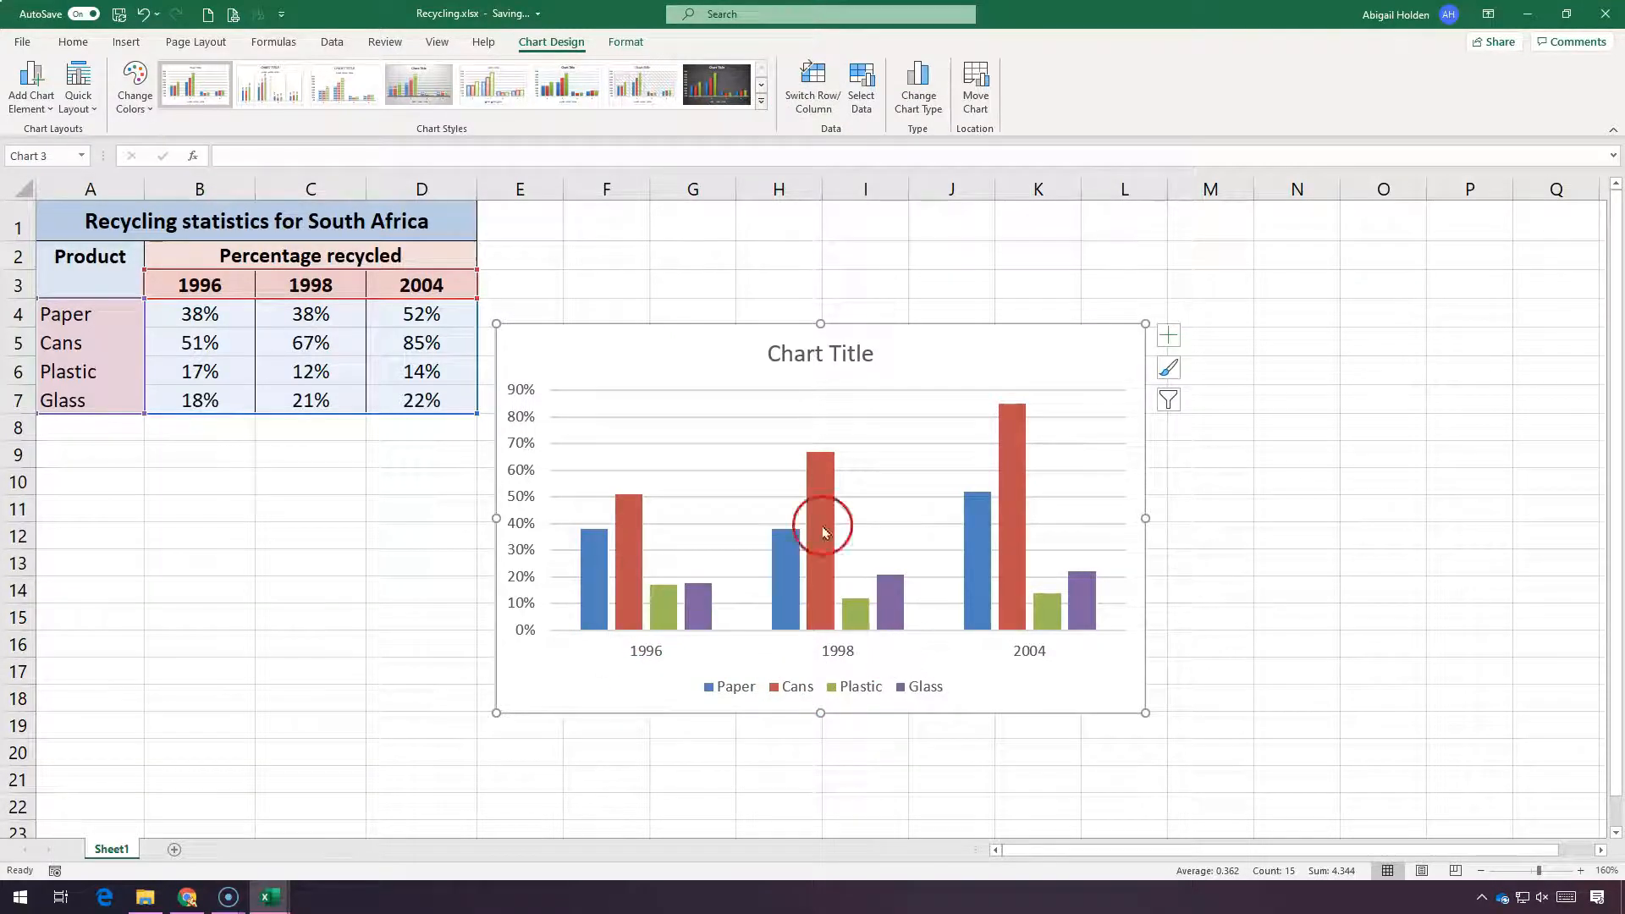
click(808, 85)
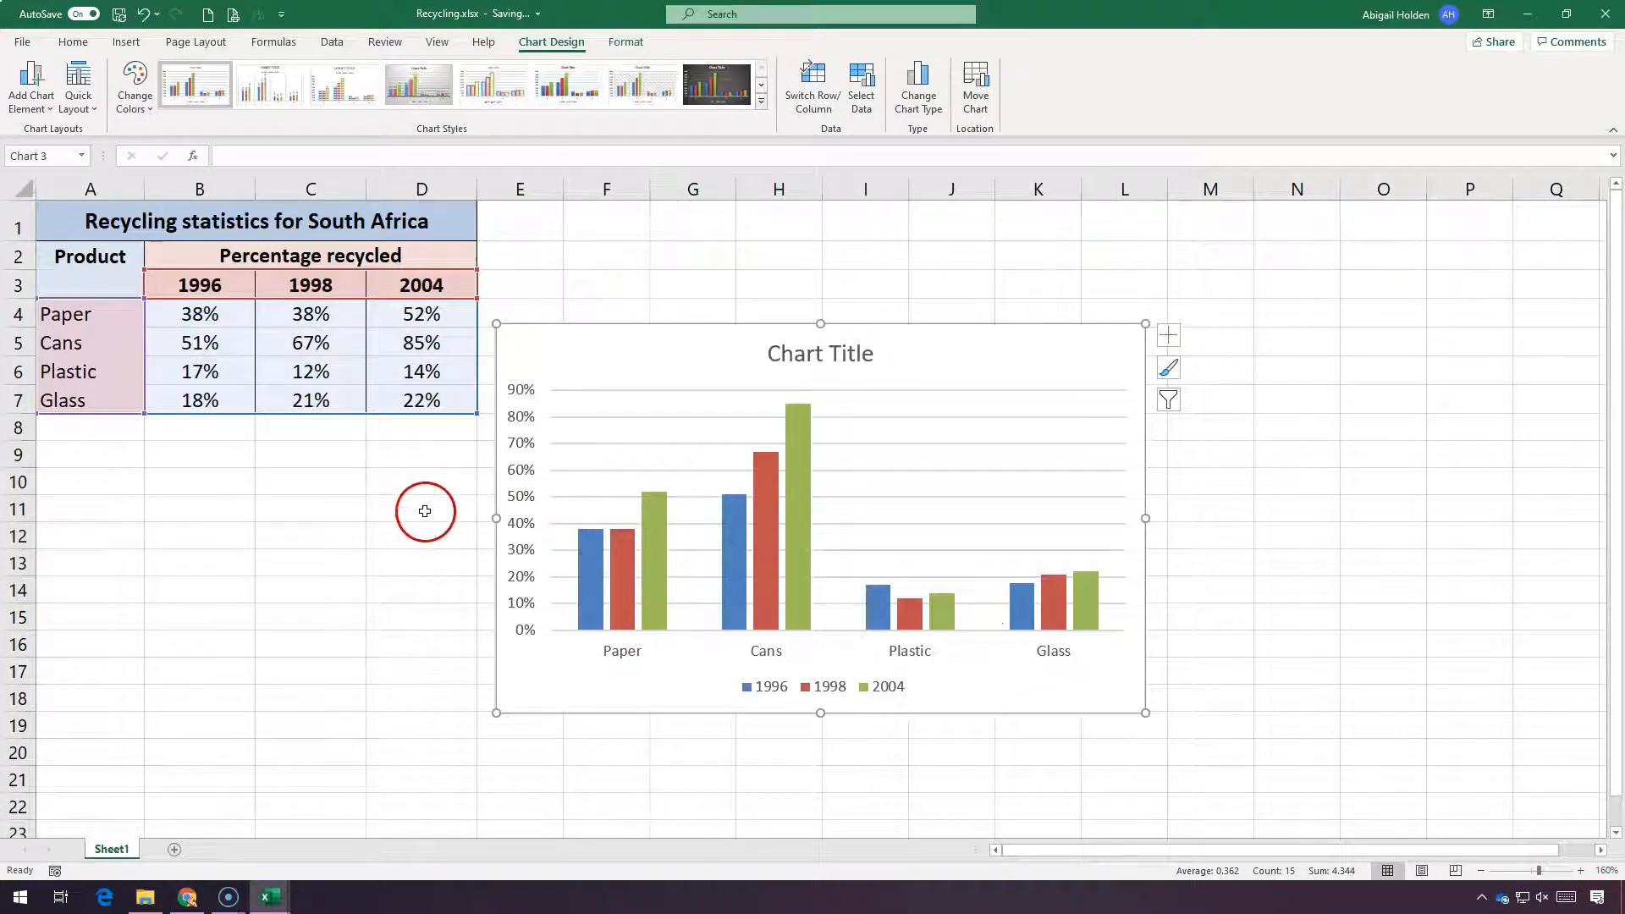
click(819, 91)
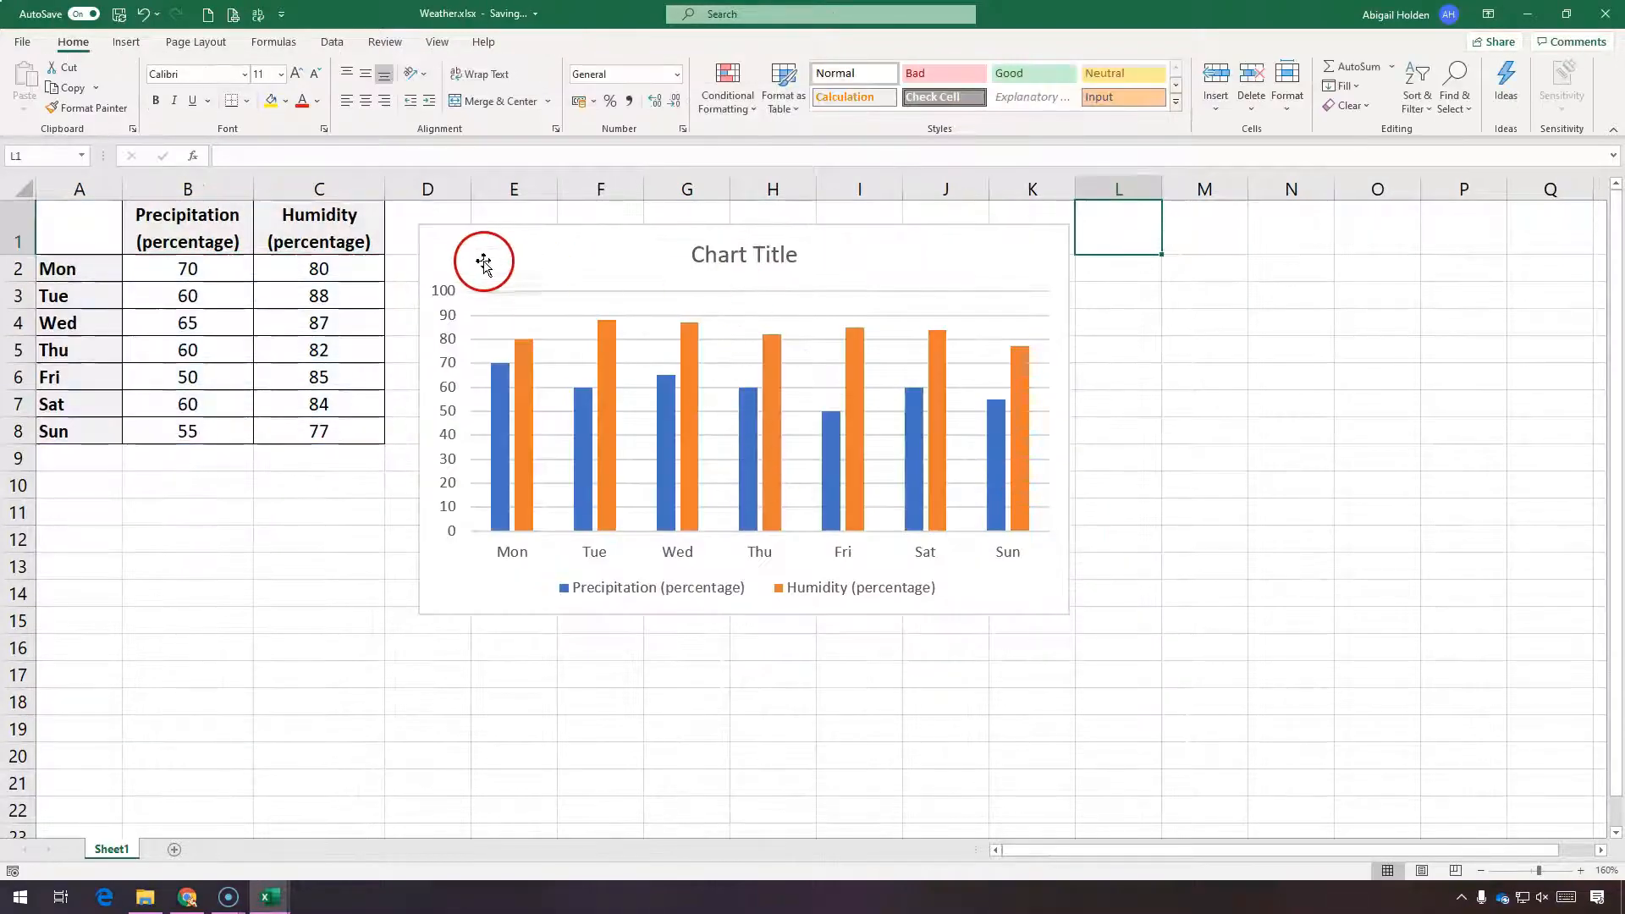
Change the type of the weather chart to the Clustered Column - Line combo.
click(427, 221)
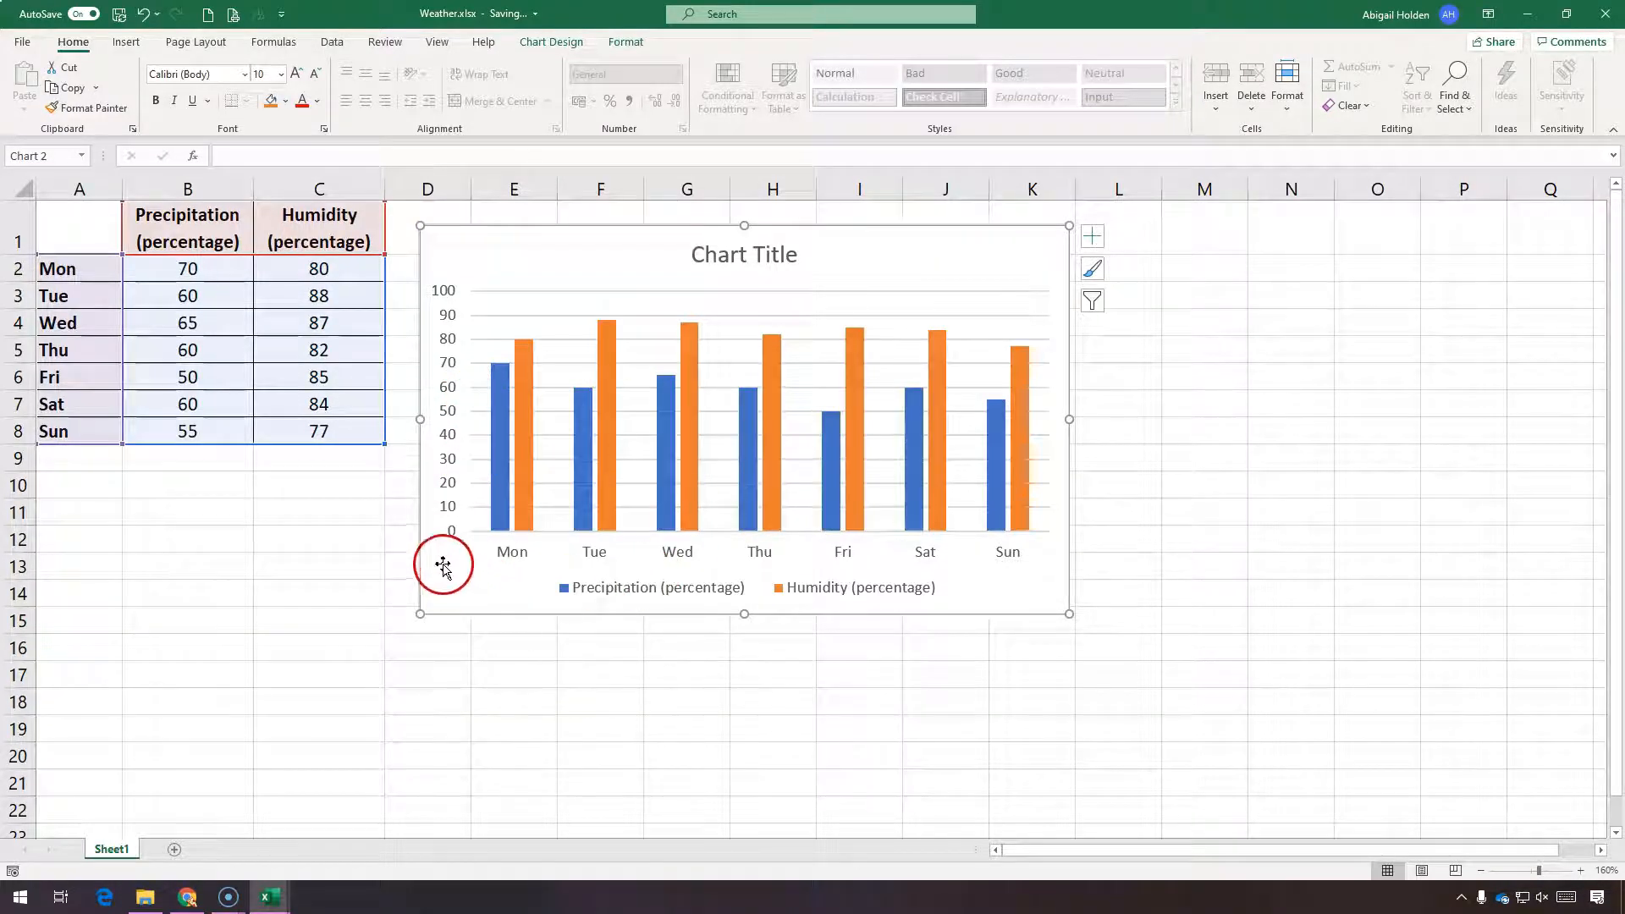
click(551, 41)
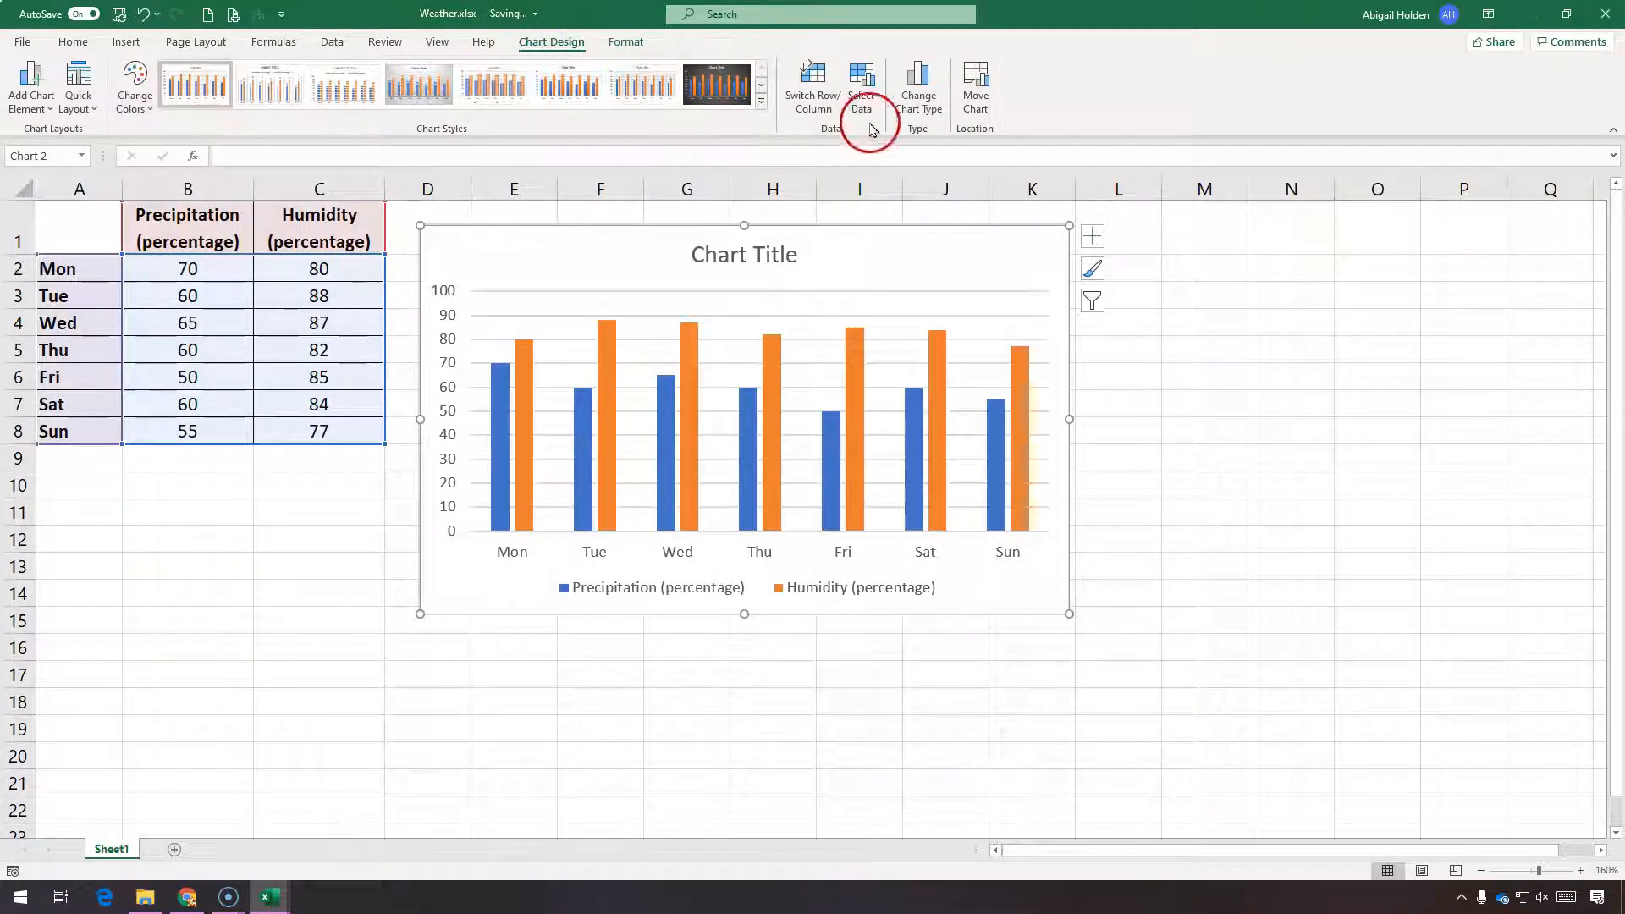
click(905, 91)
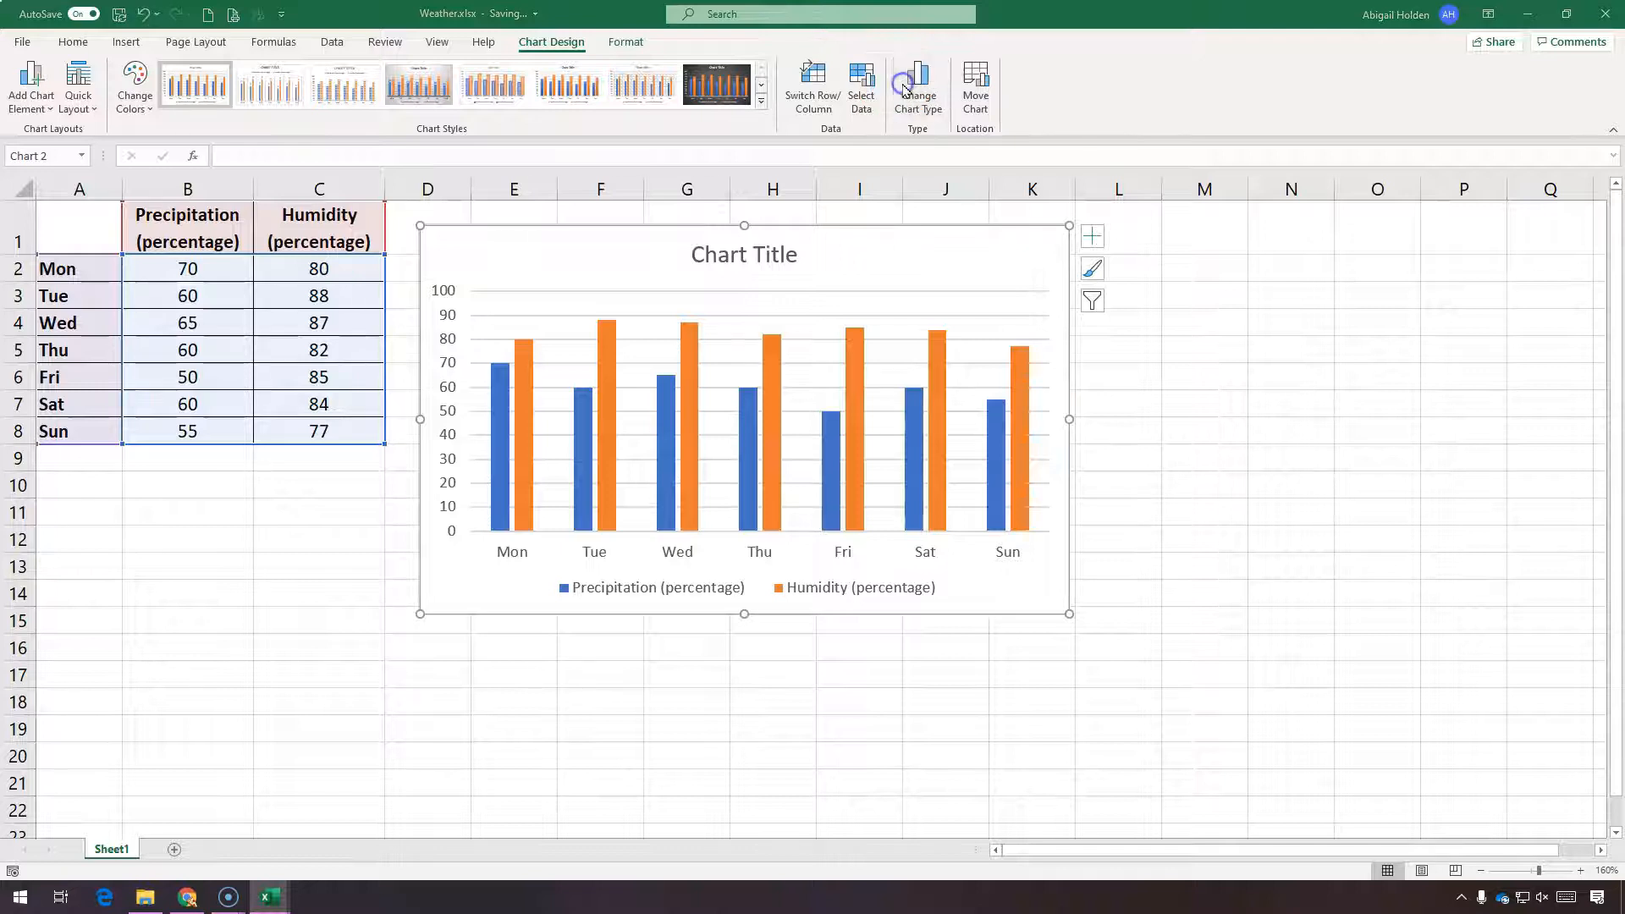
click(583, 630)
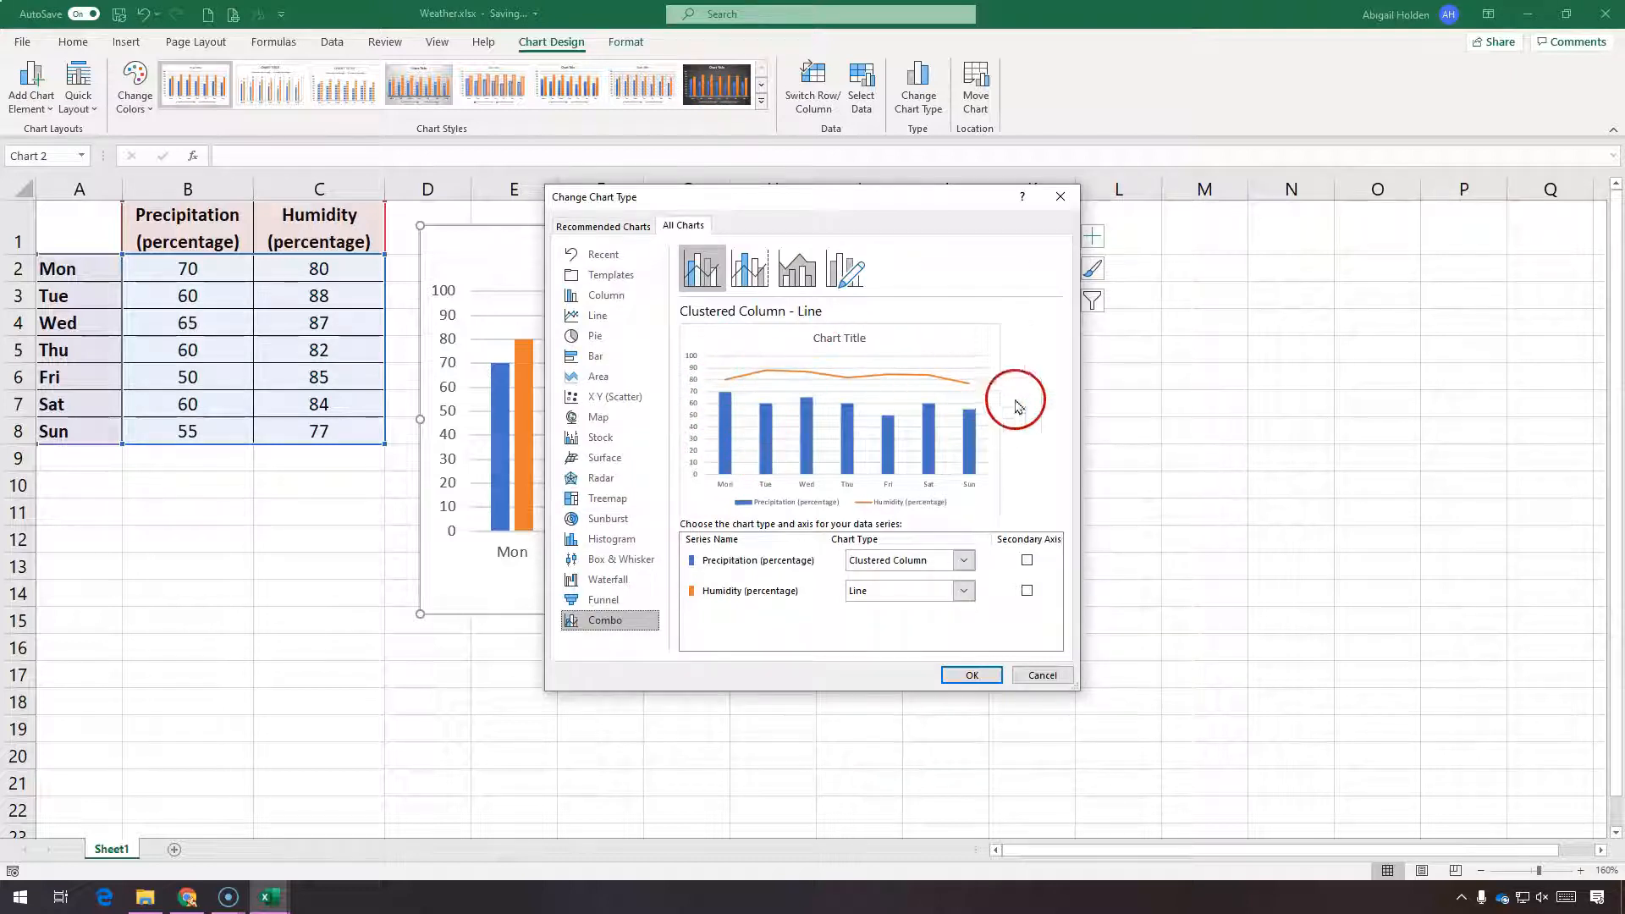
Plot Precipitation (percentage) as clustered columns and Humidity (percentage) as a line on the secondary axis of the combo chart.
click(871, 560)
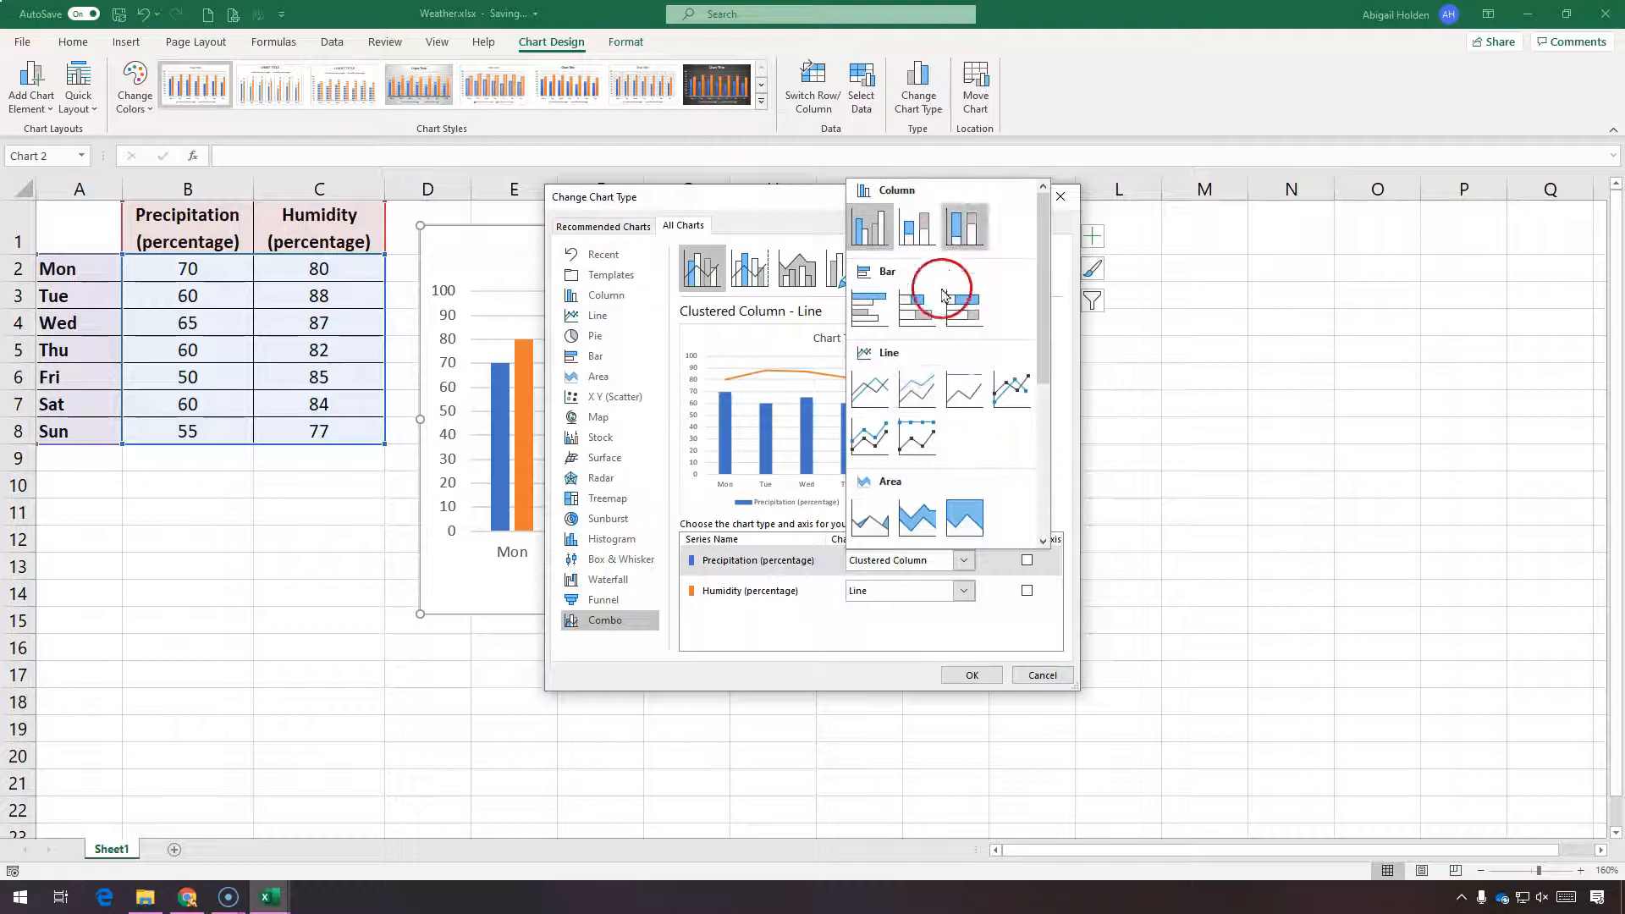
scroll(1023, 471, down, 3)
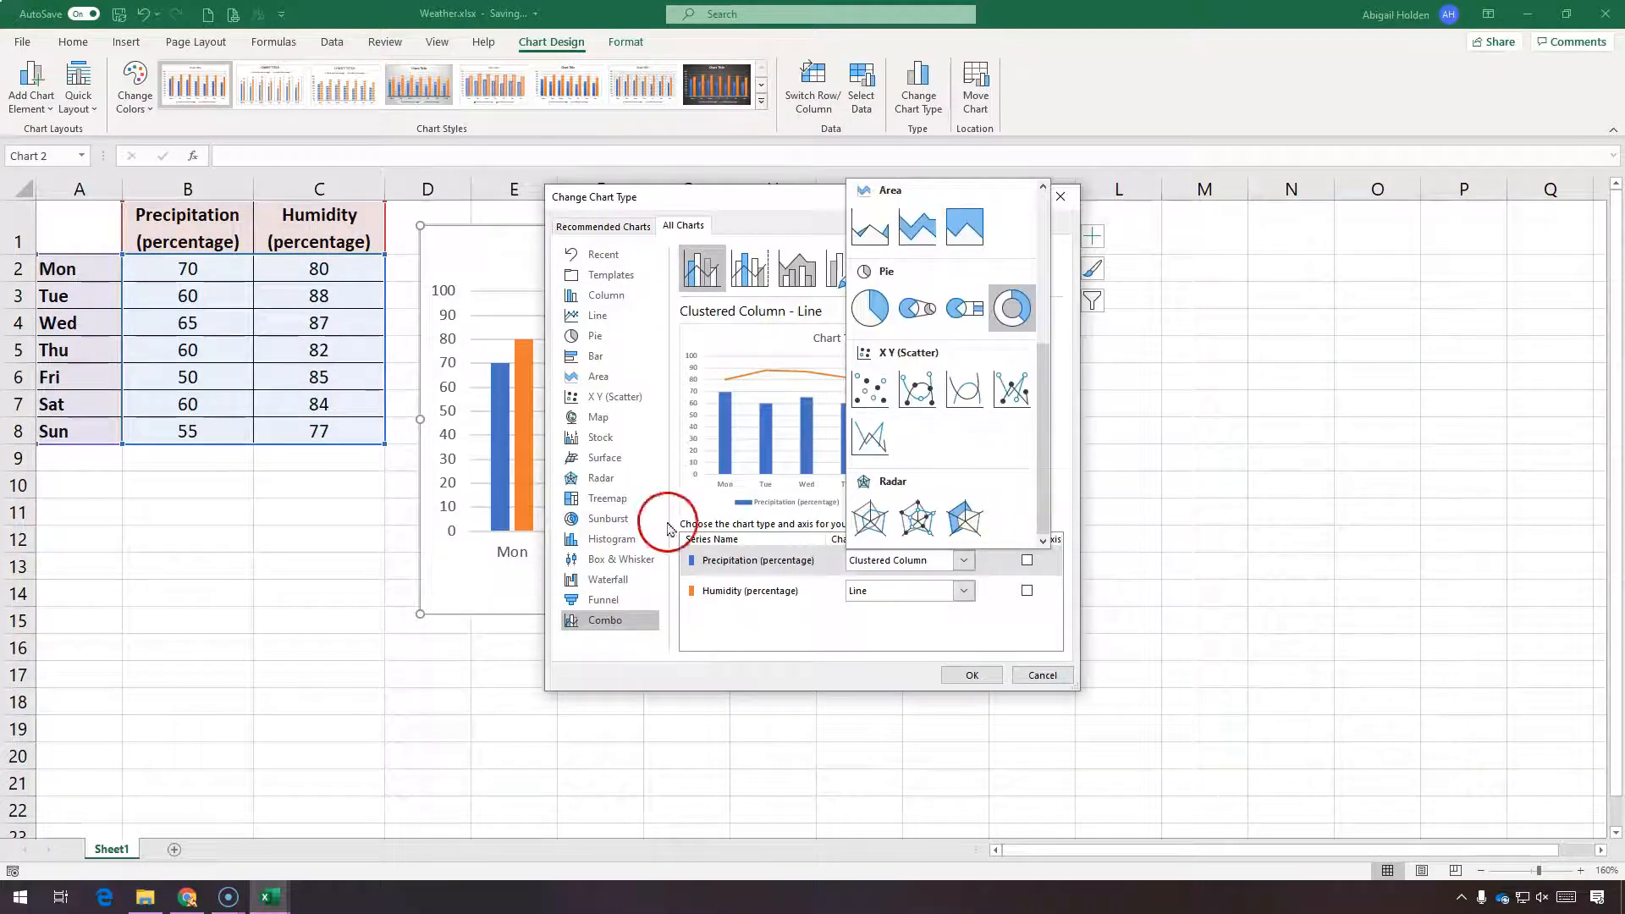
click(852, 592)
click(852, 592)
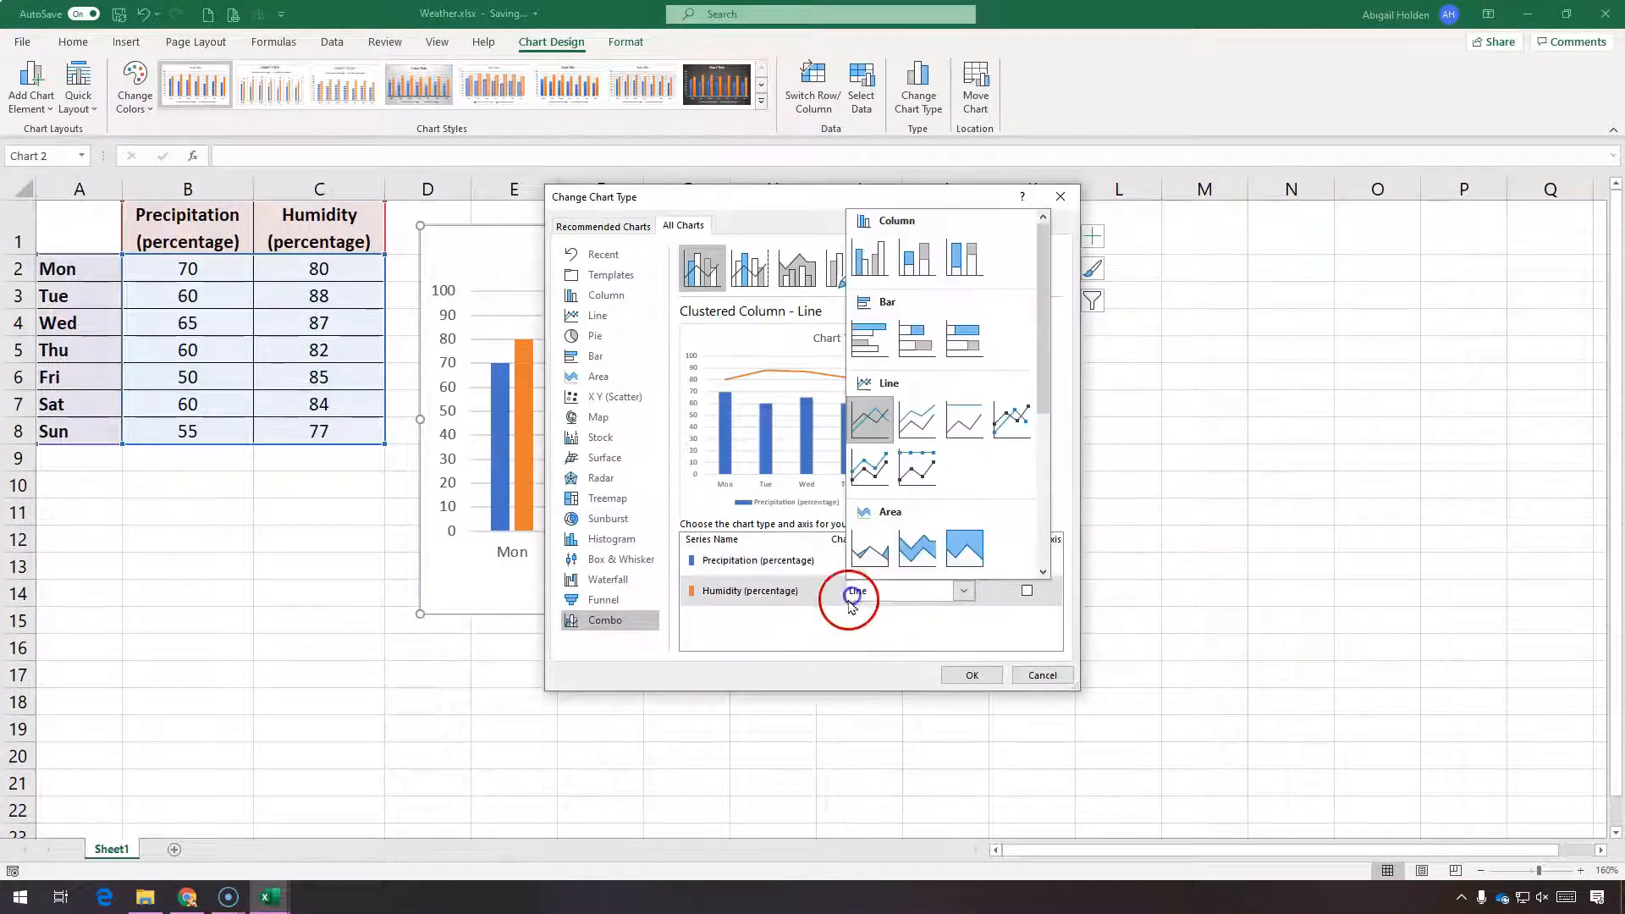
click(779, 618)
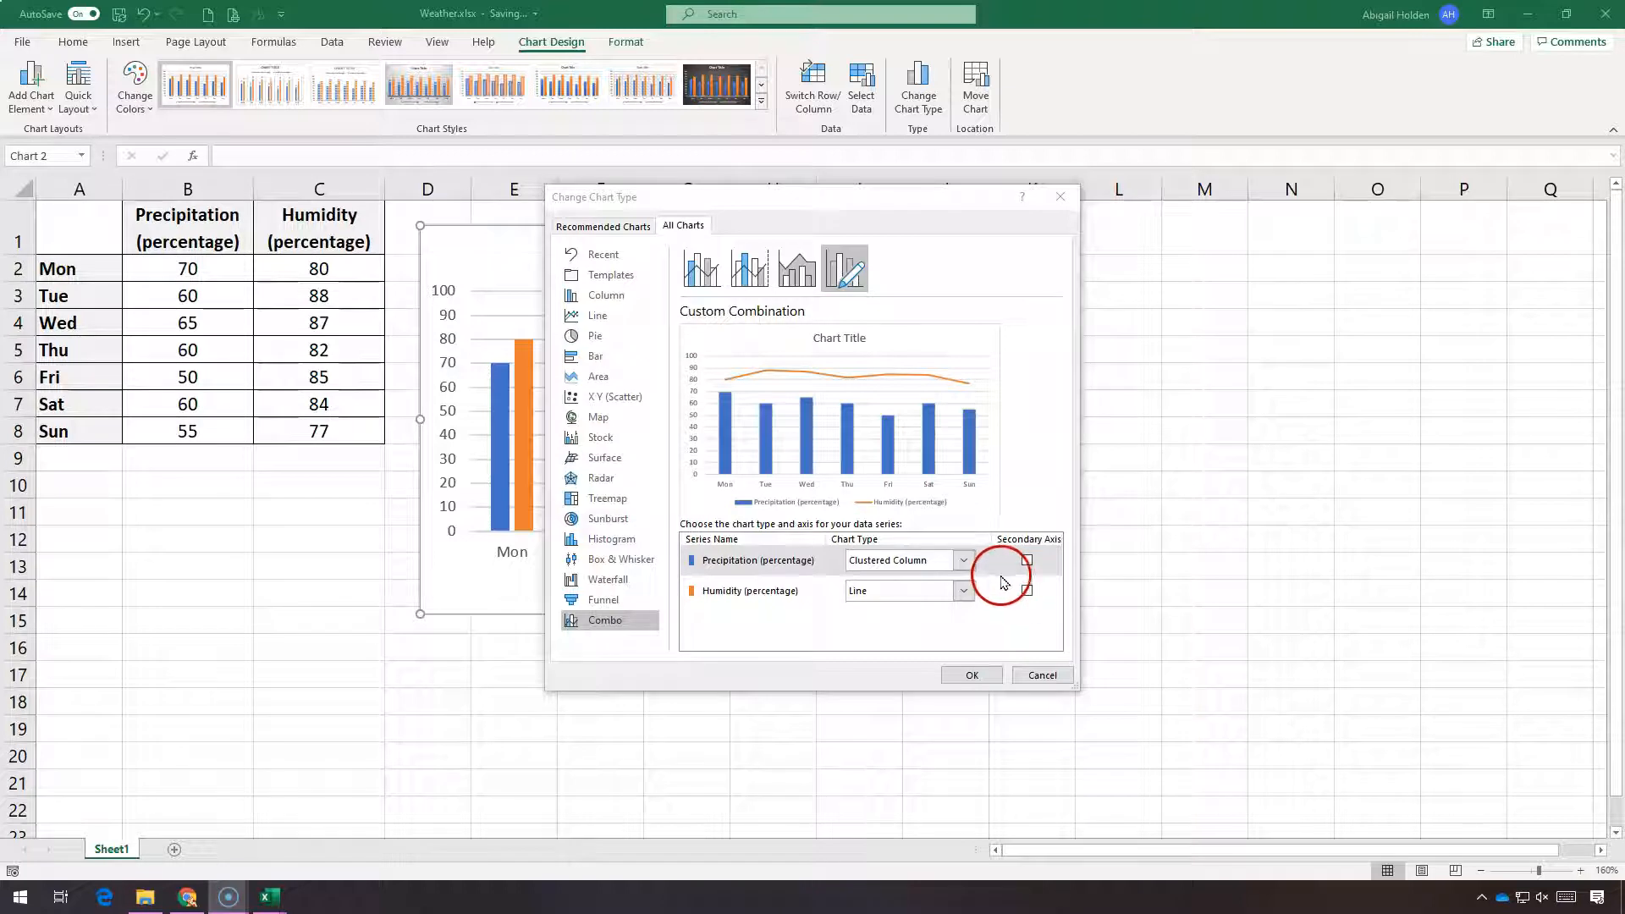
click(1027, 591)
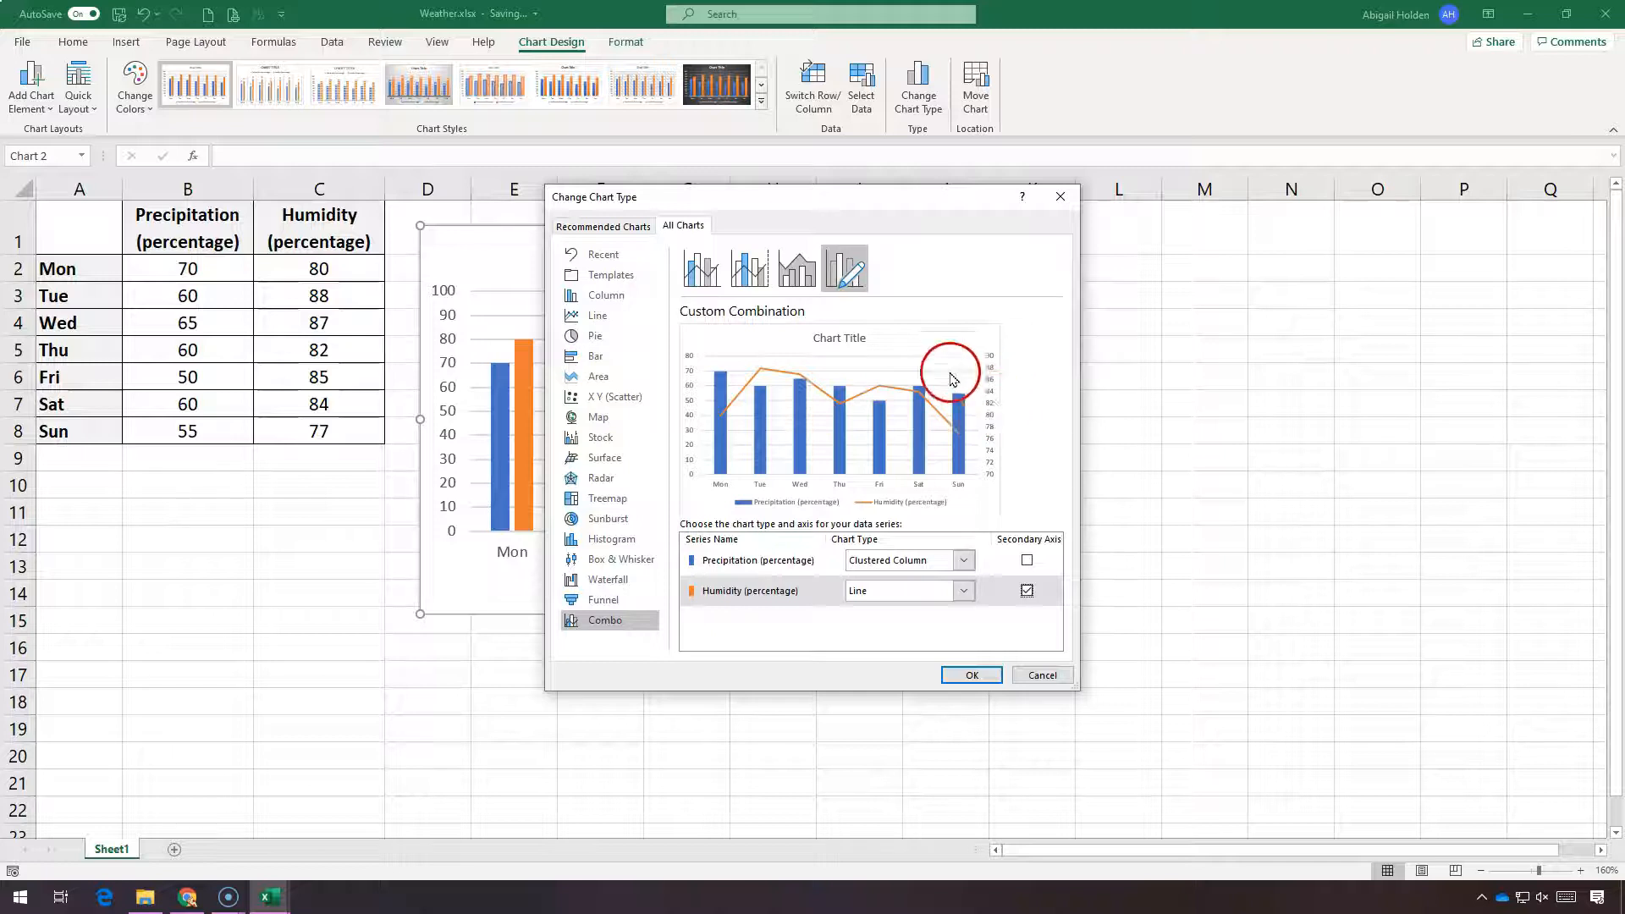
click(971, 674)
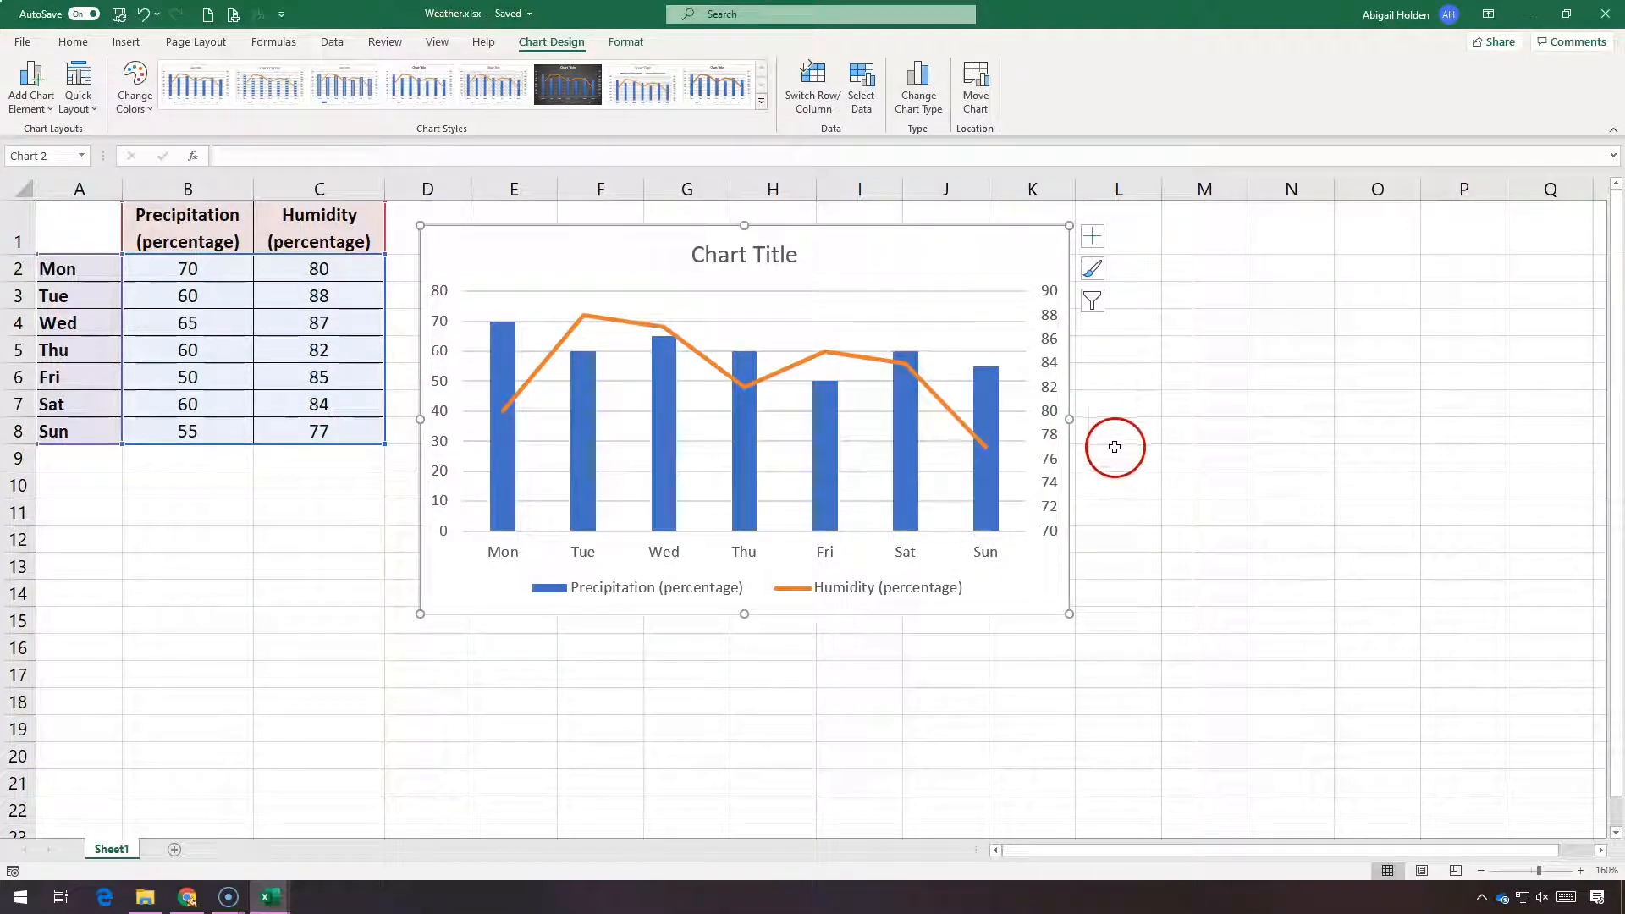
Examine the horizontal and vertical axis title options available for the weather chart.
click(1089, 238)
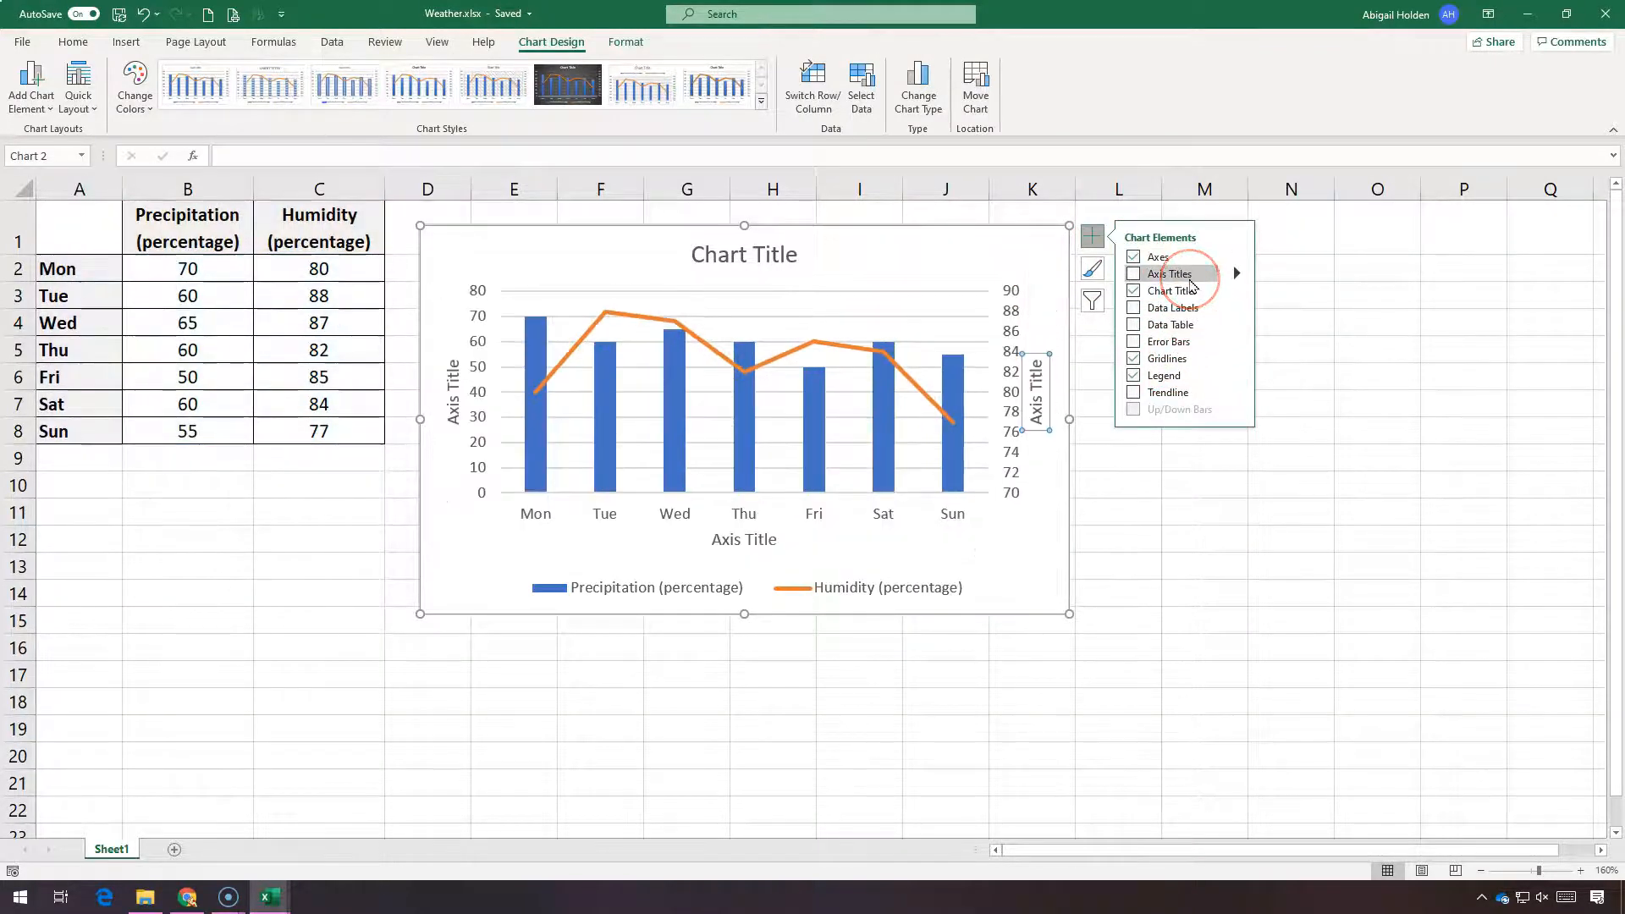
click(920, 609)
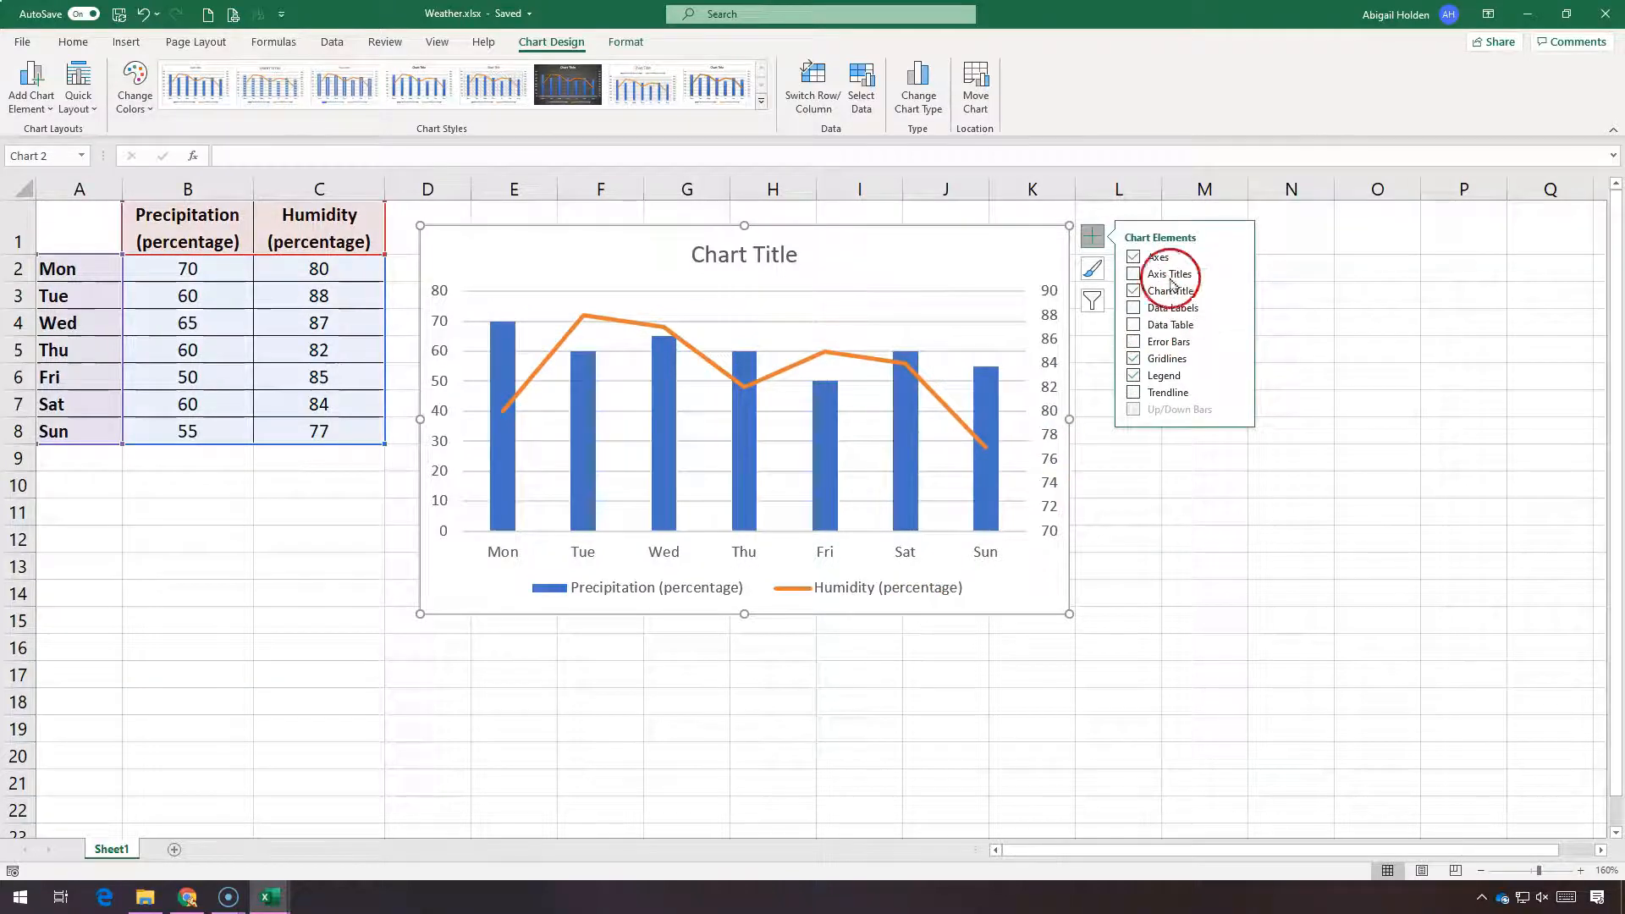
click(1236, 275)
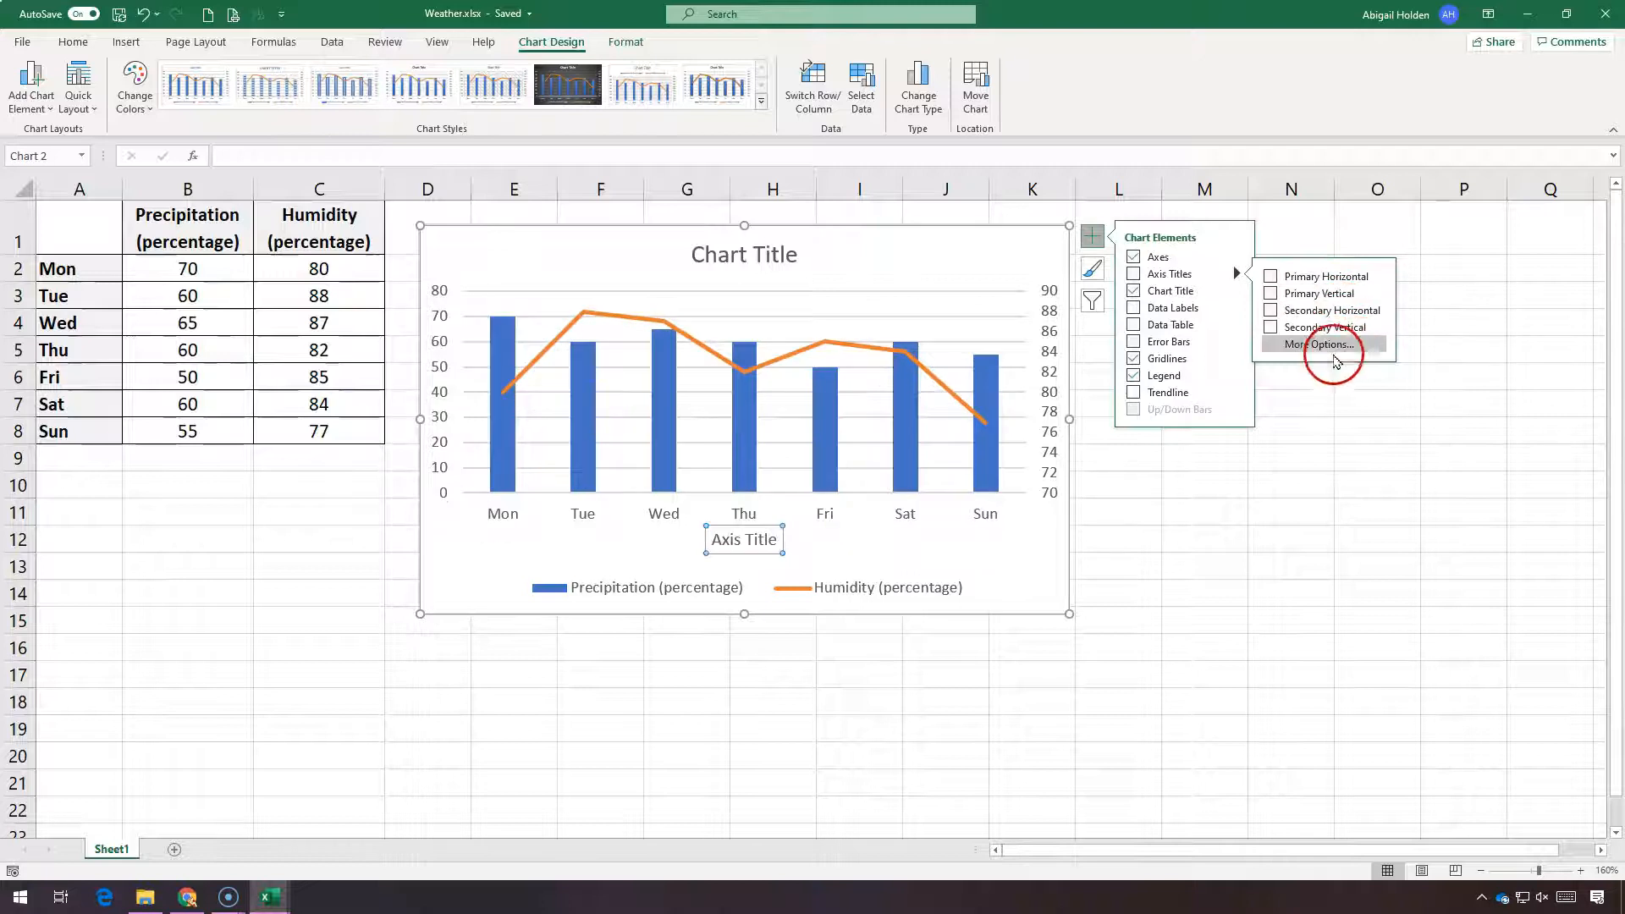
click(904, 258)
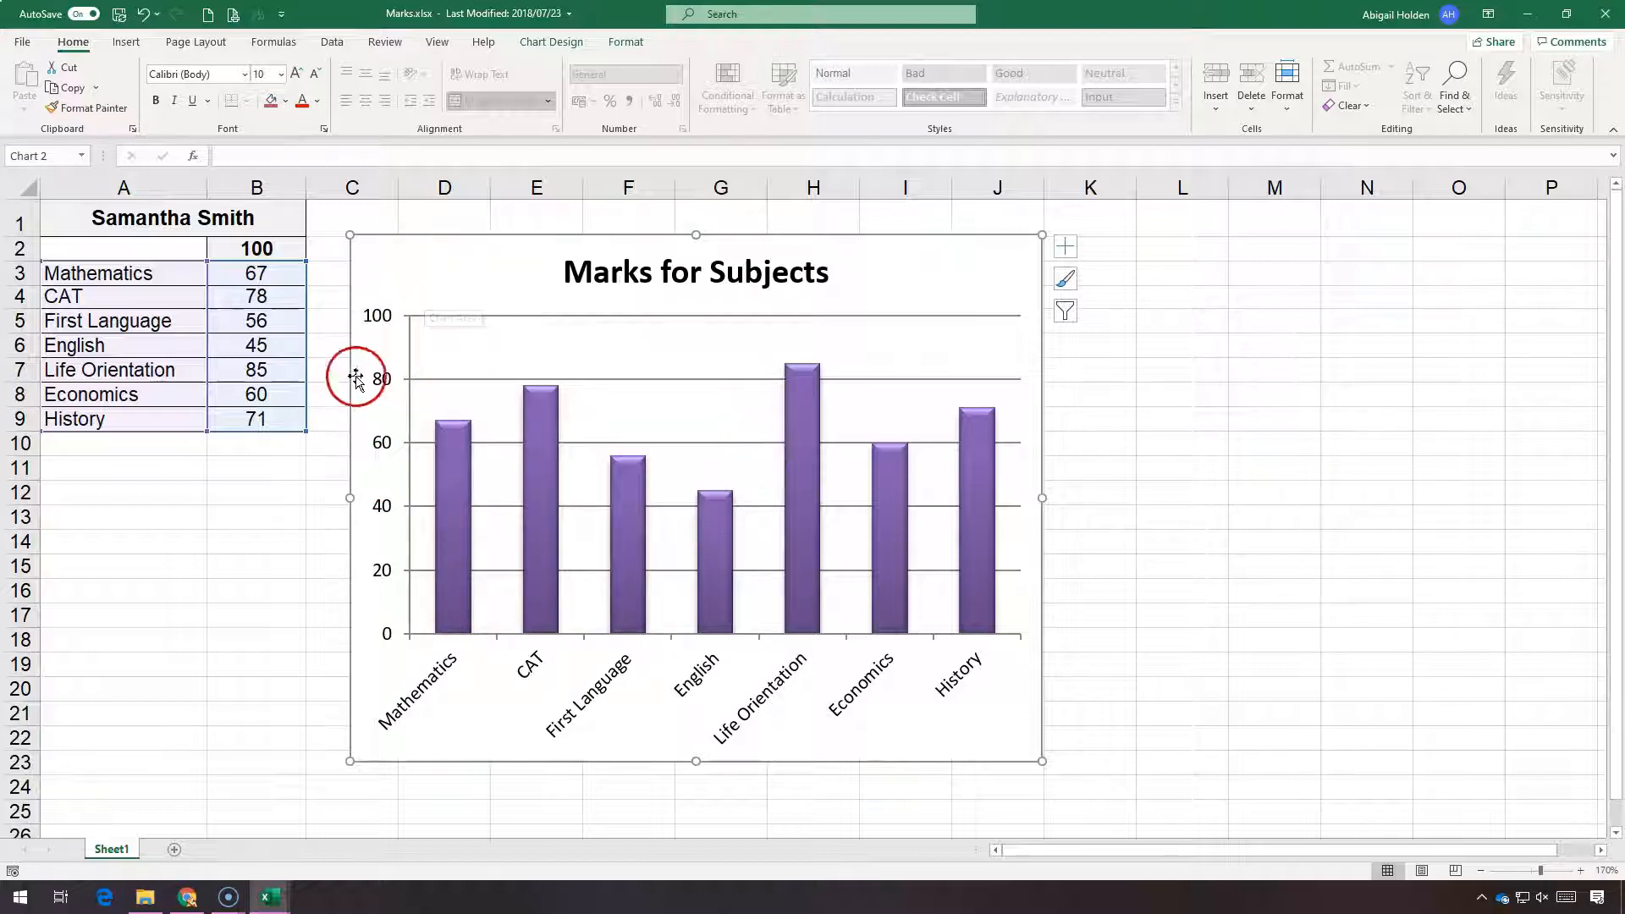
Set the vertical axis bounds of the Marks for Subjects chart to a minimum of 40 and a maximum of 90.
click(385, 313)
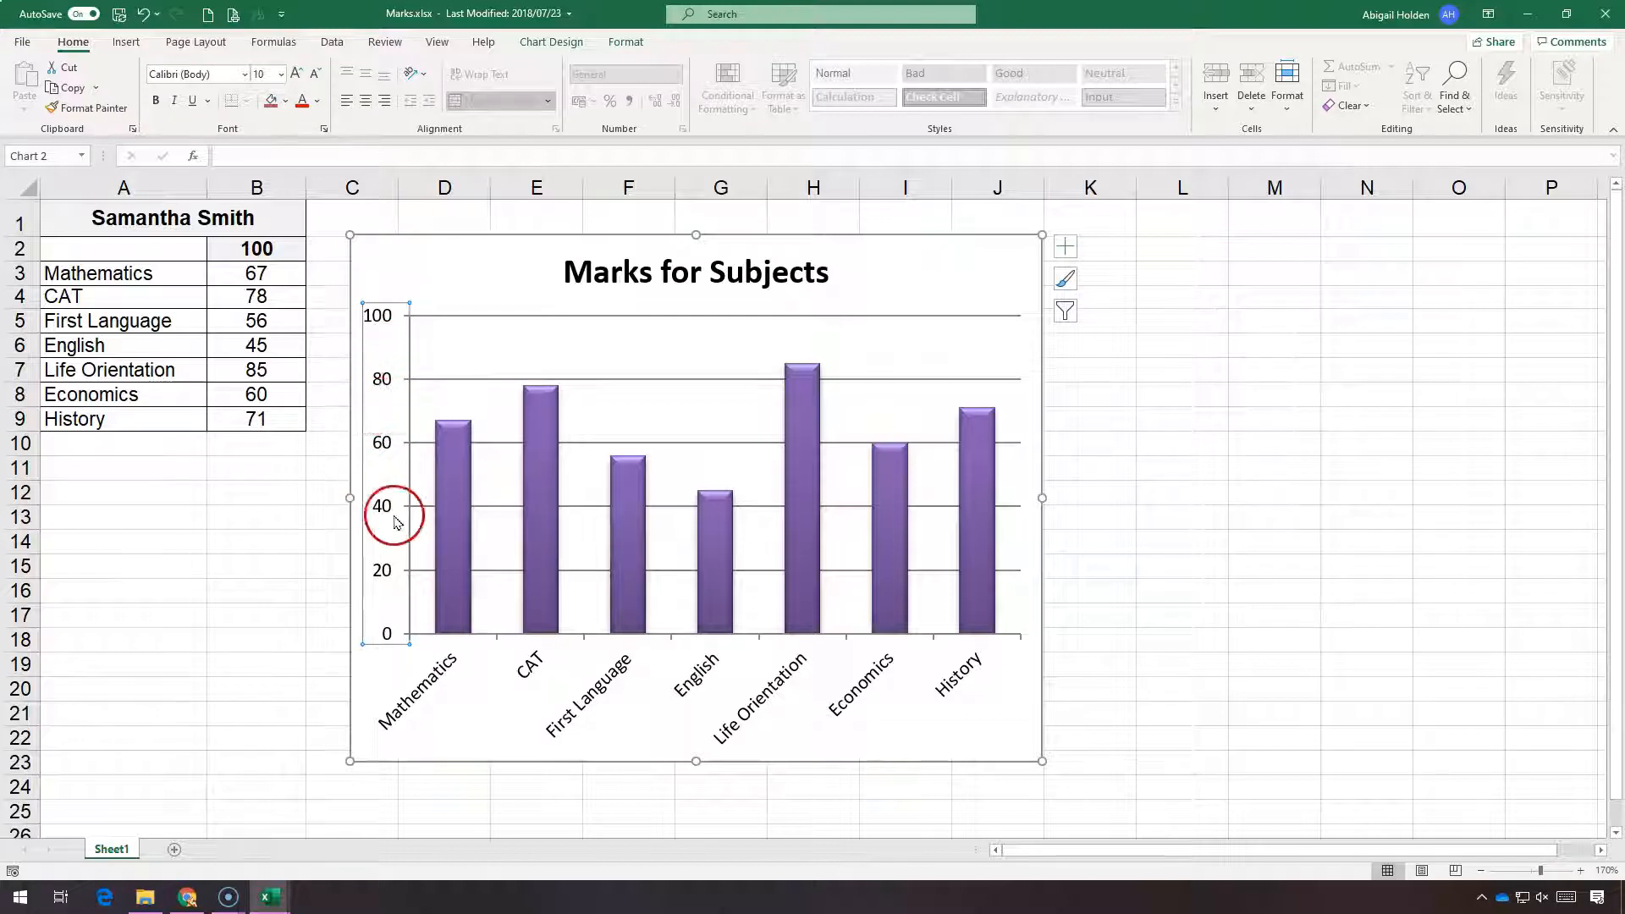
right_click(378, 374)
key(Escape)
click(378, 375)
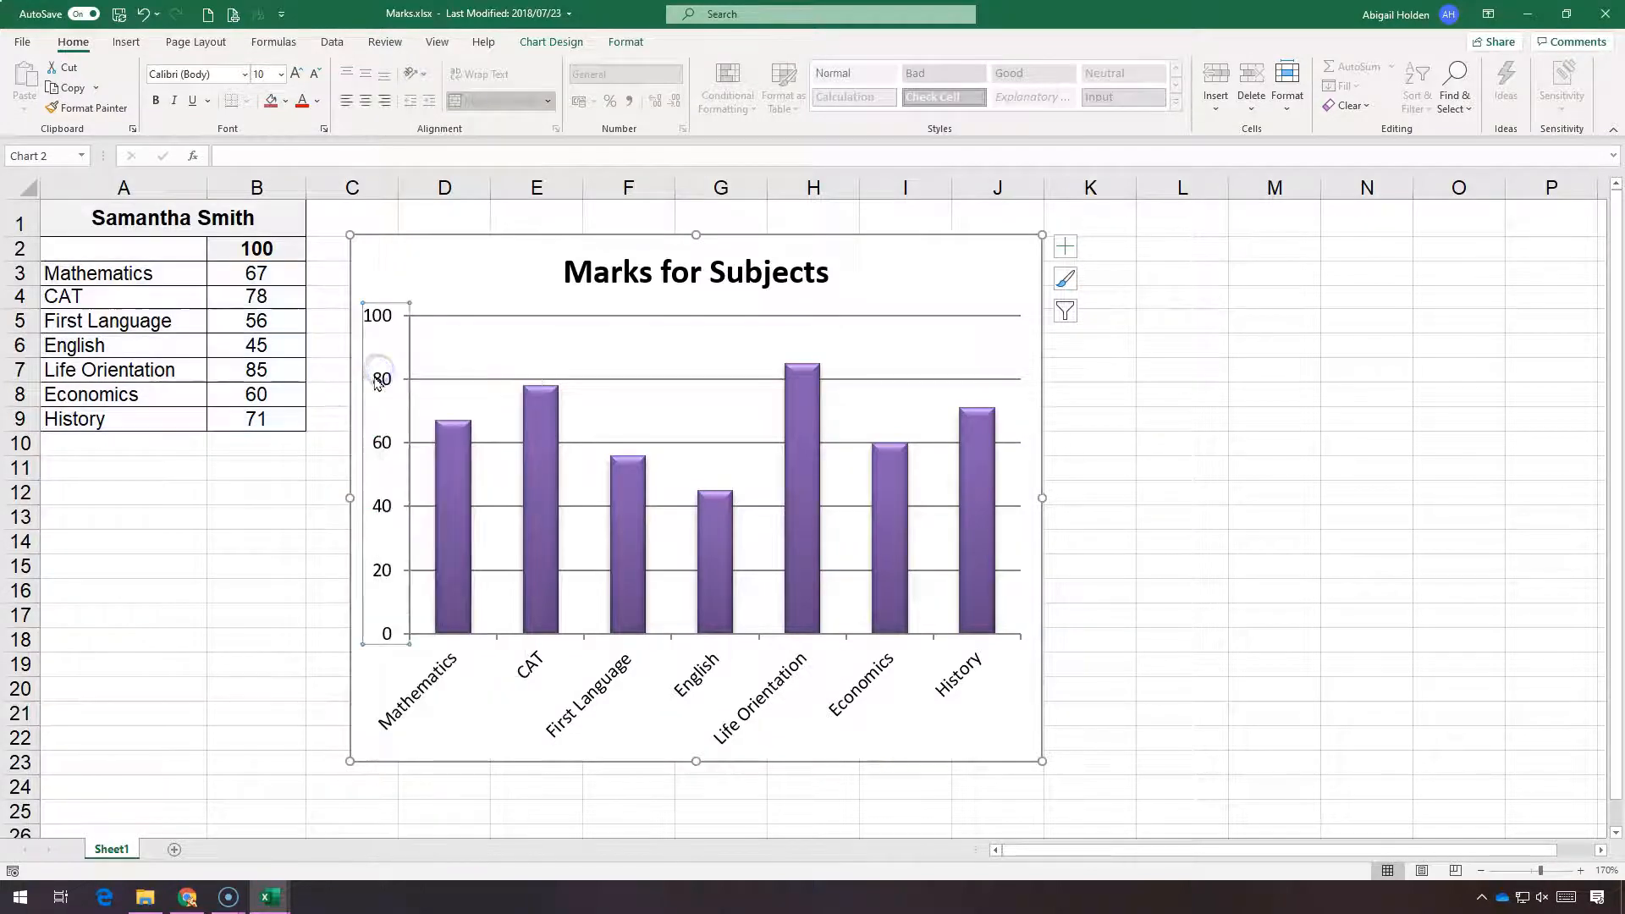
right_click(378, 376)
click(438, 586)
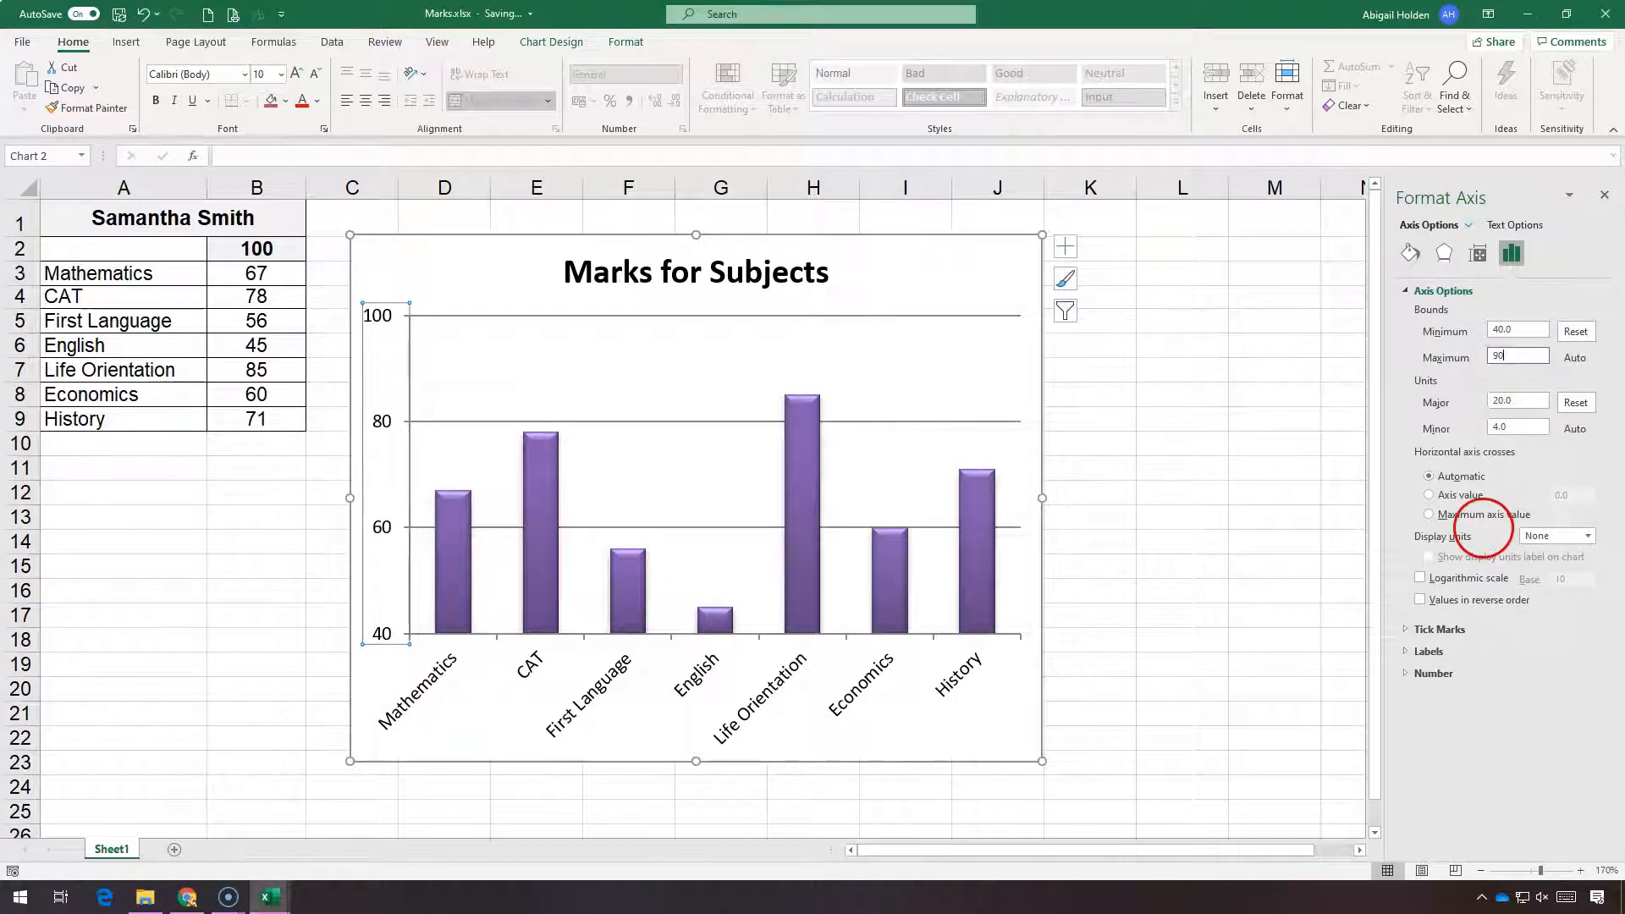
click(1533, 331)
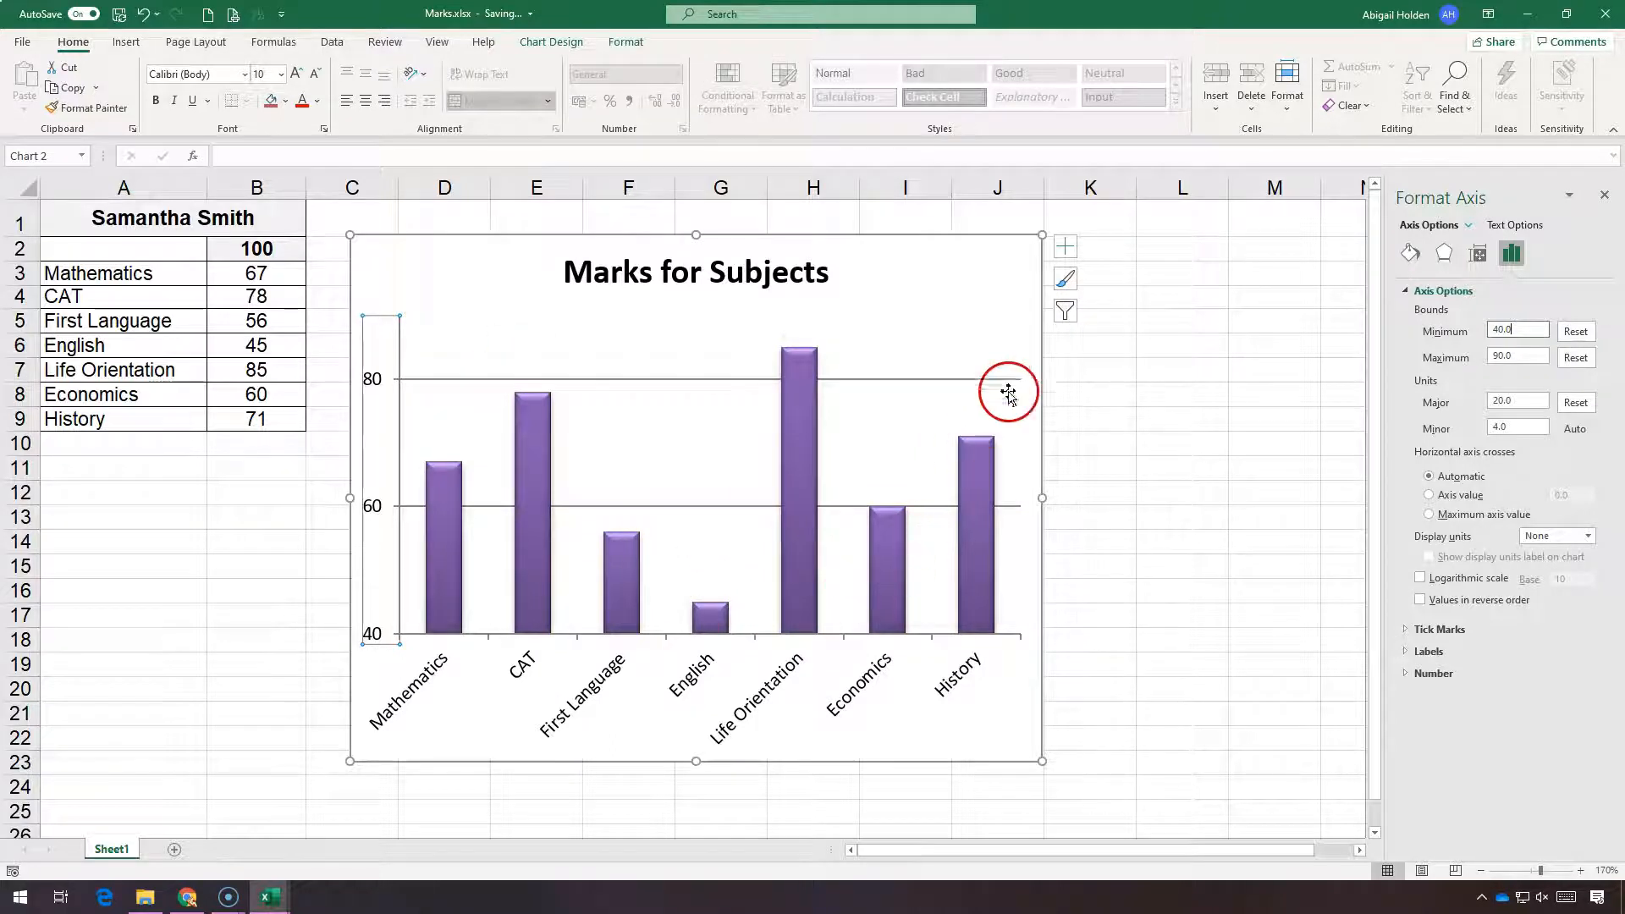
Change the Marks for Subjects chart from a column chart to a line chart.
click(584, 44)
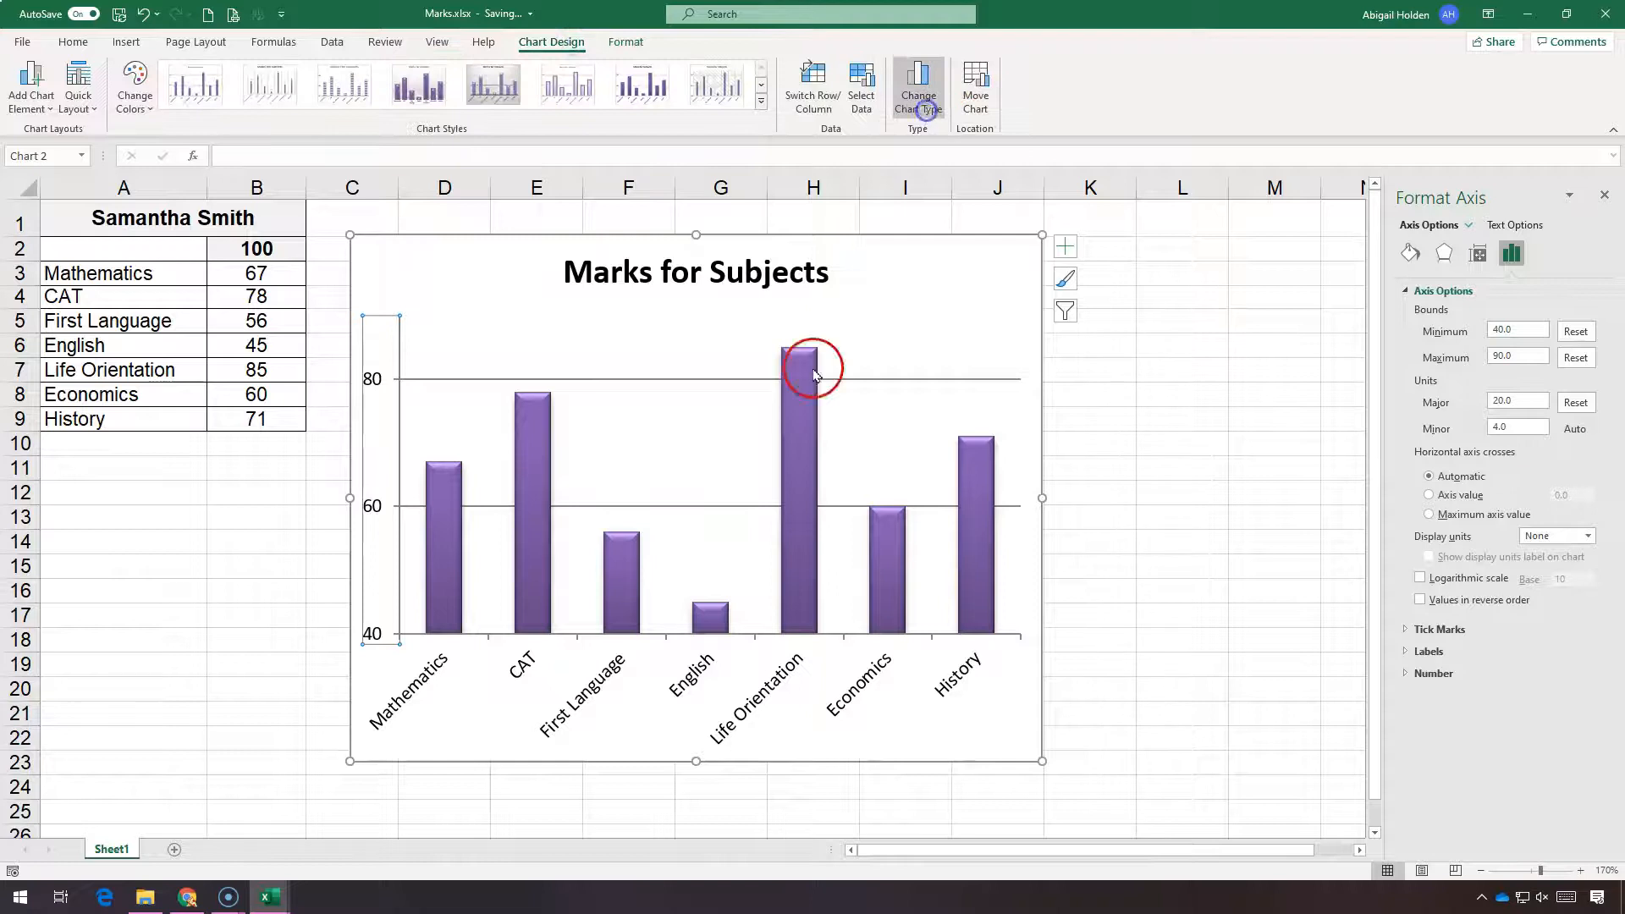
click(581, 322)
click(986, 681)
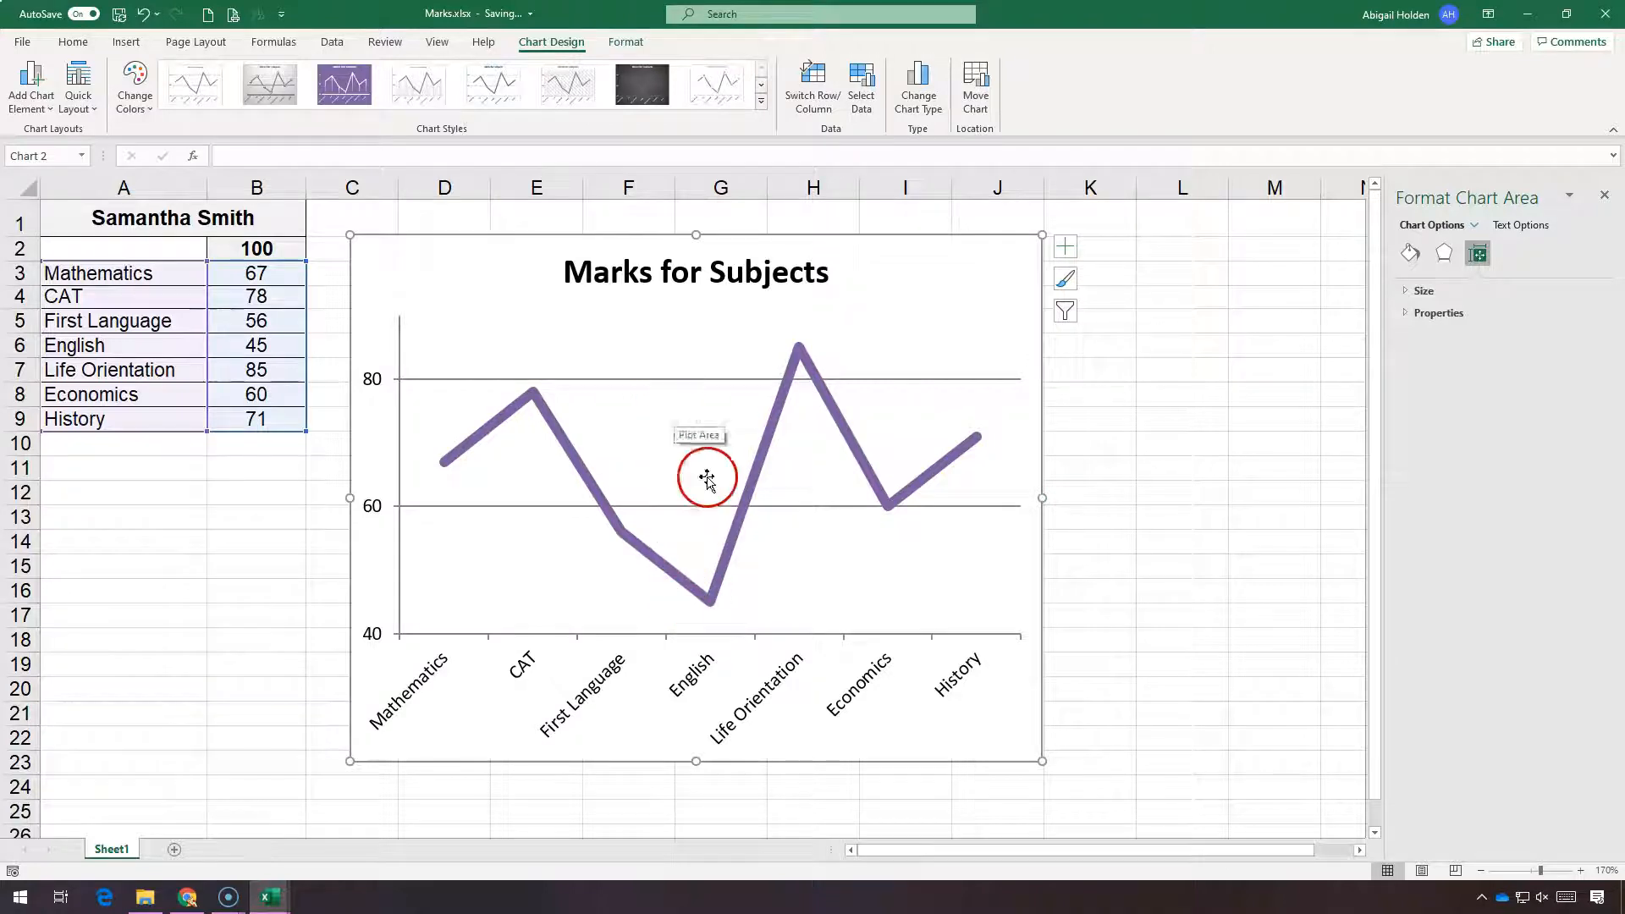
Set the minimum bound of the line chart's vertical axis to 30.
mouse_move(716, 605)
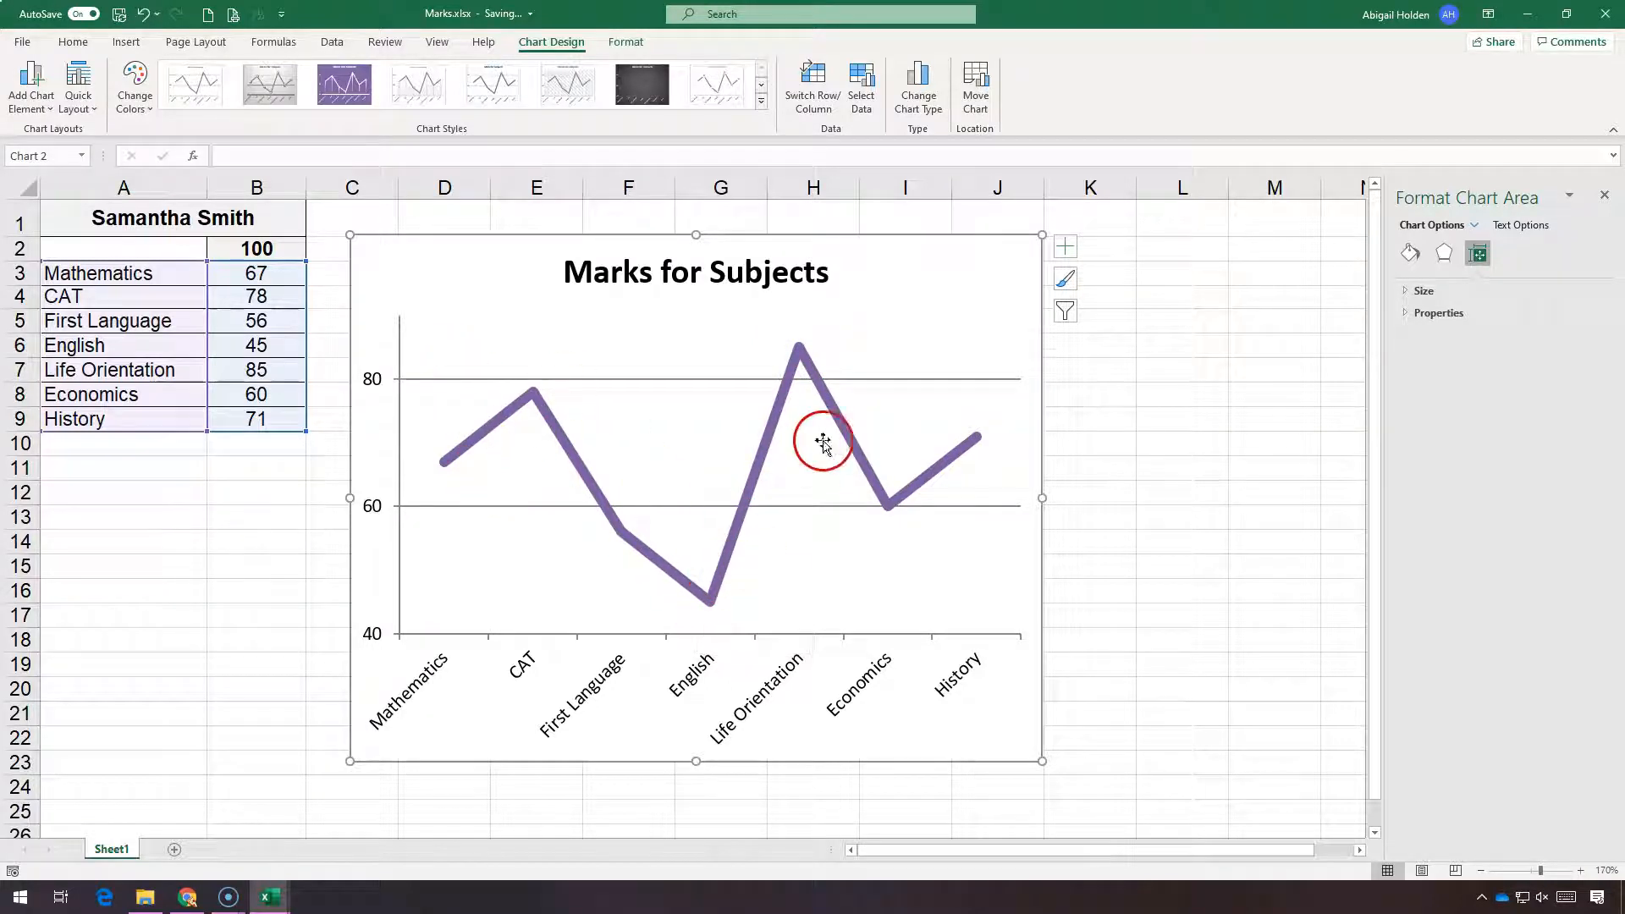
click(366, 519)
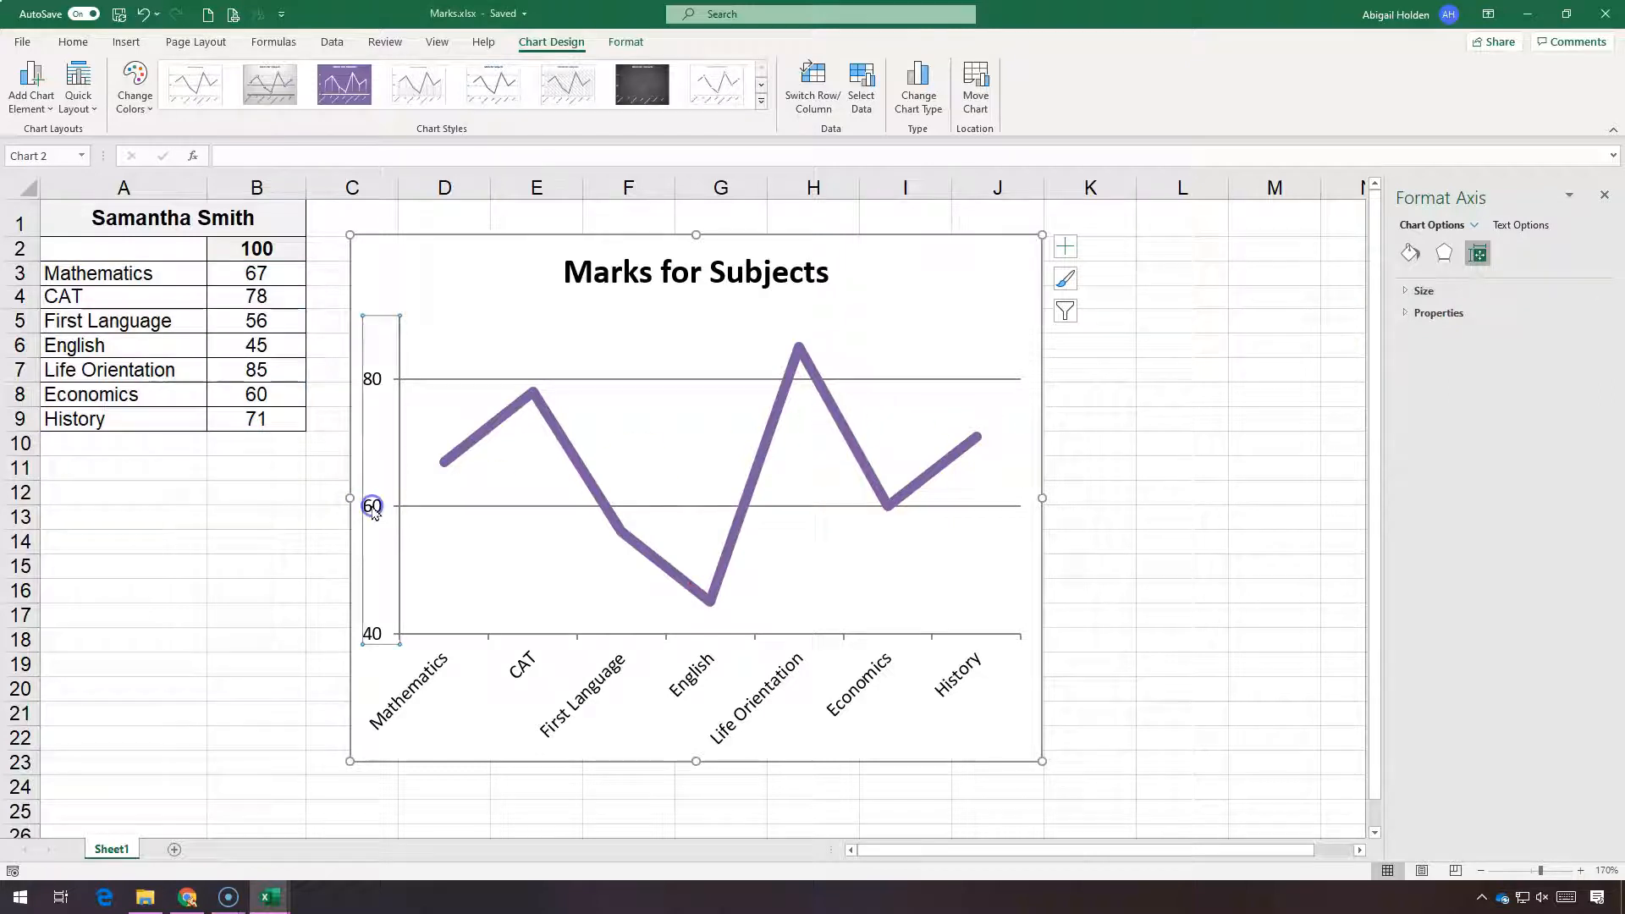
click(1409, 254)
click(1519, 257)
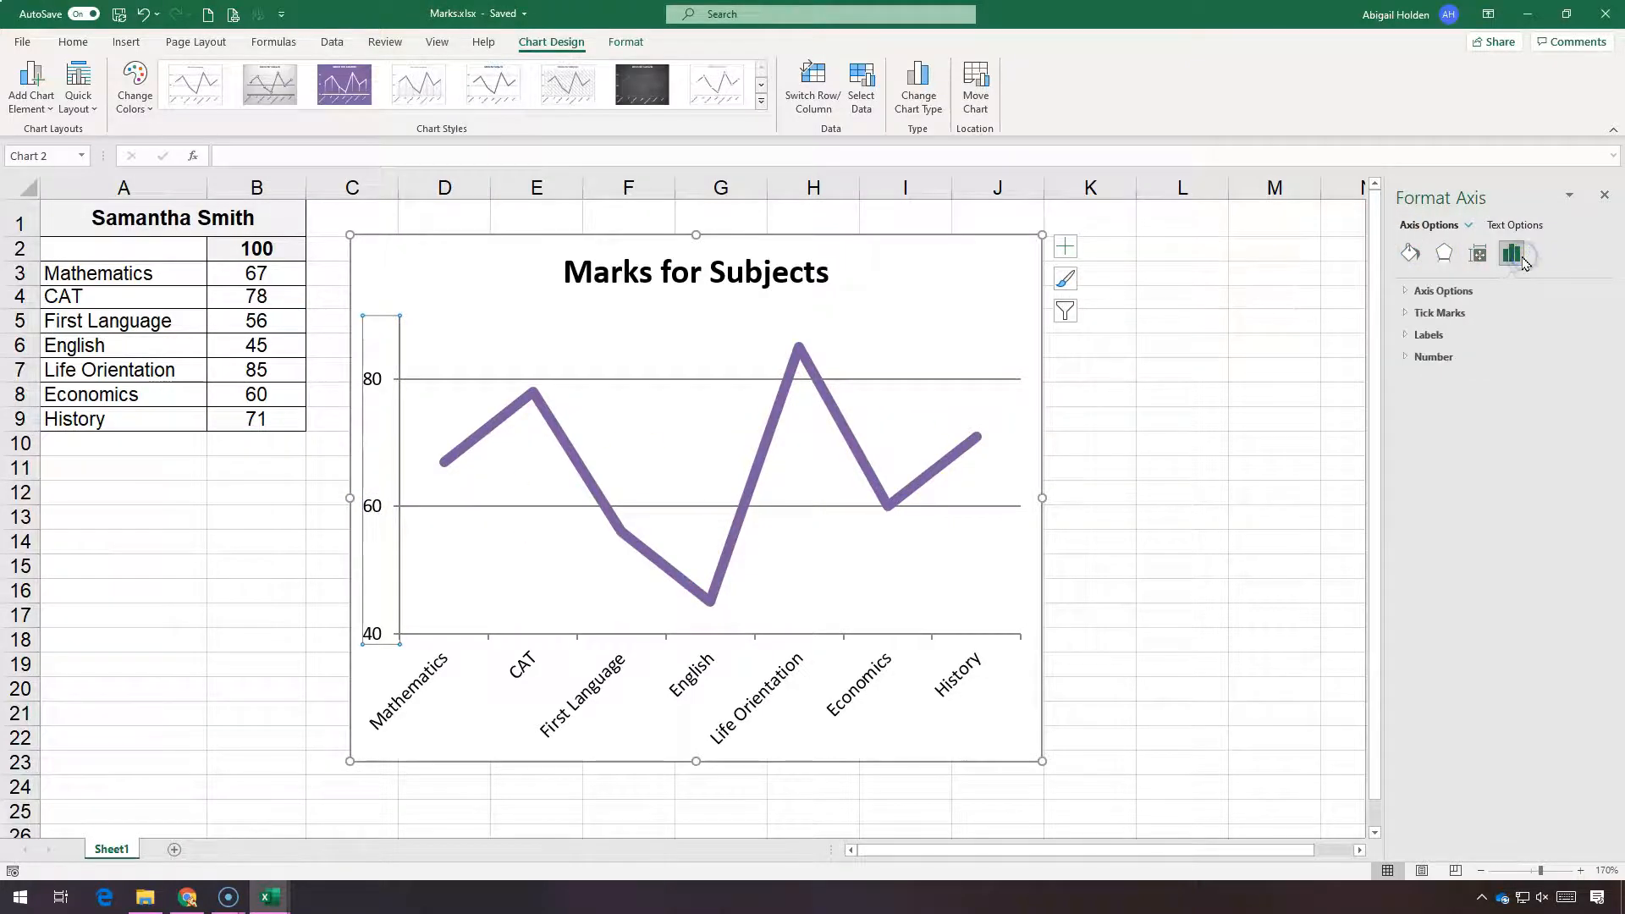
click(1456, 290)
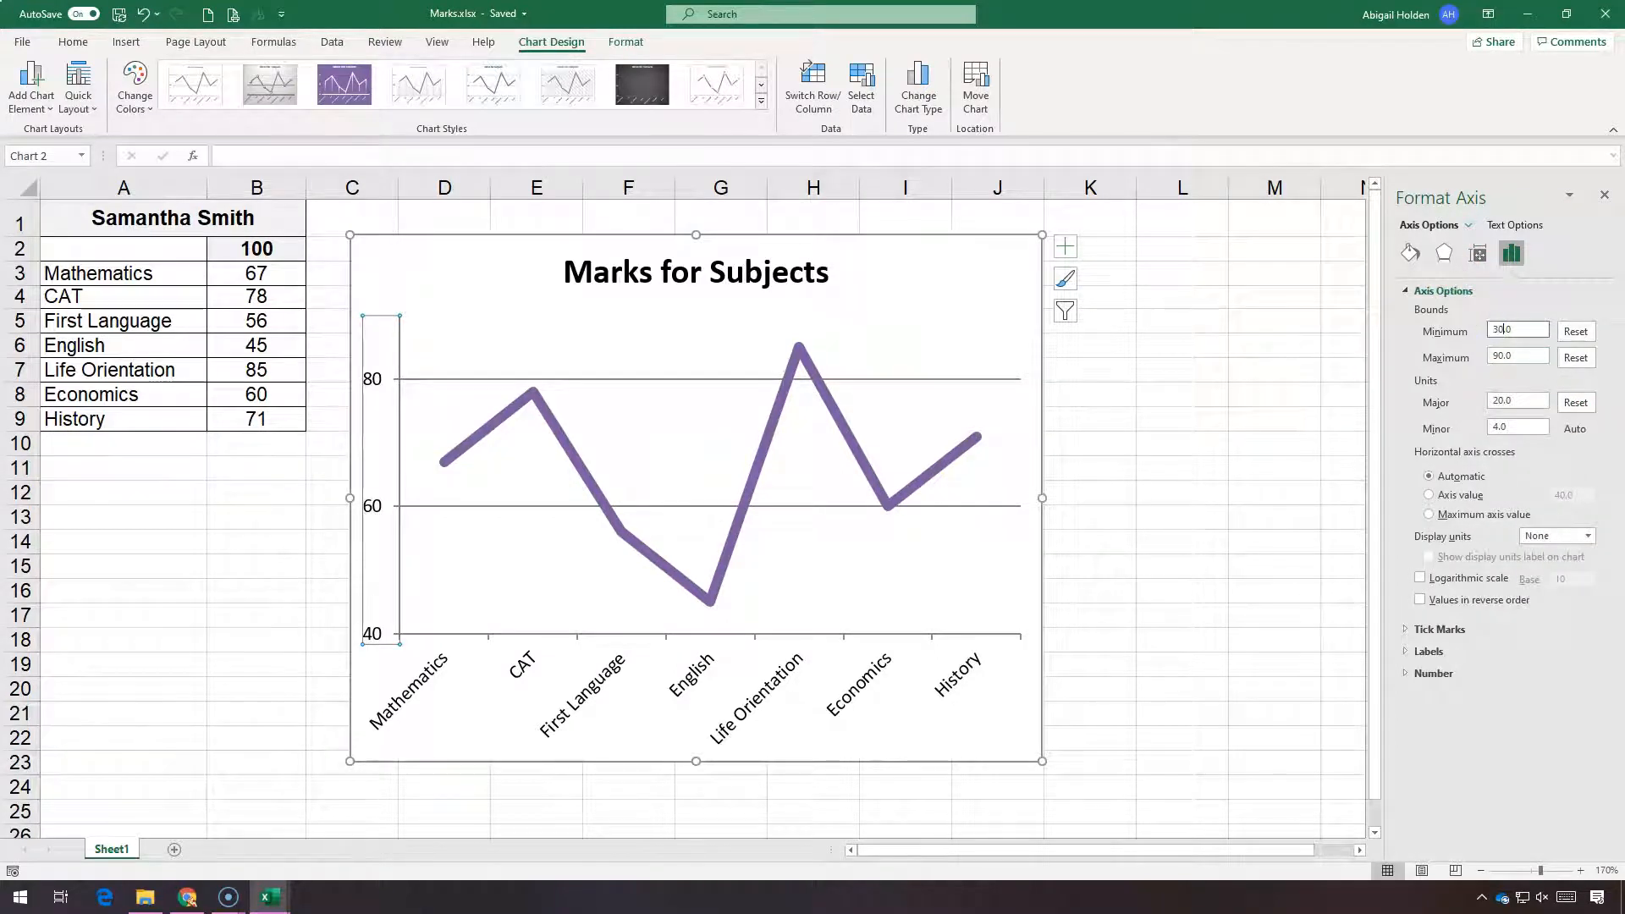
click(1534, 356)
click(1461, 330)
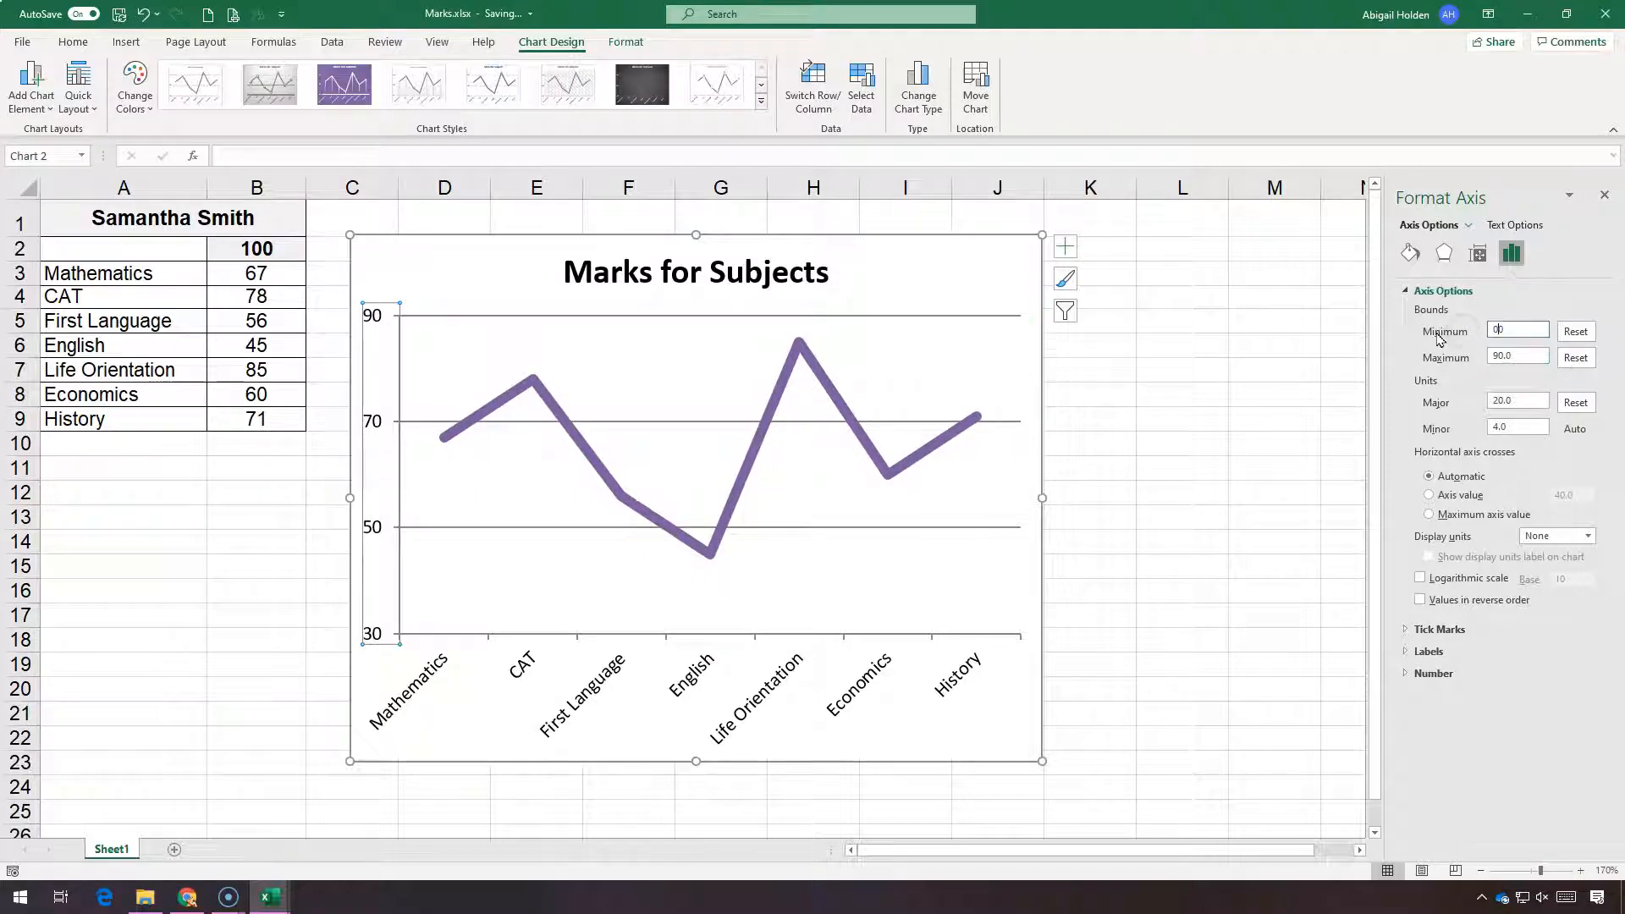
click(1521, 355)
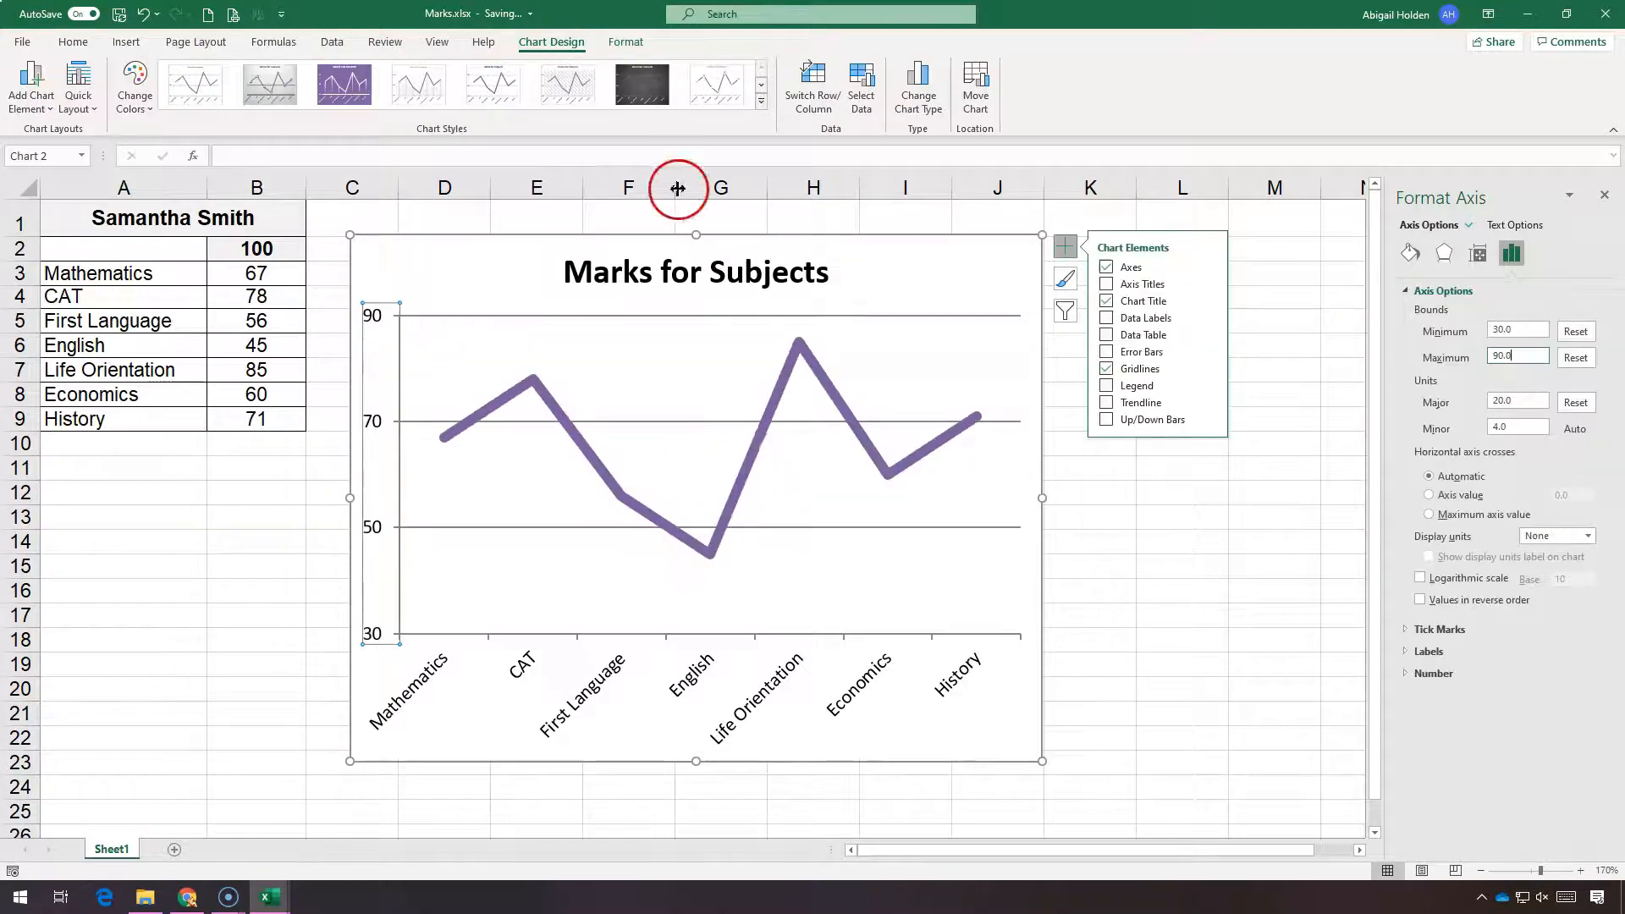
Hide the line chart's axes and restore only the primary horizontal axis.
click(1105, 267)
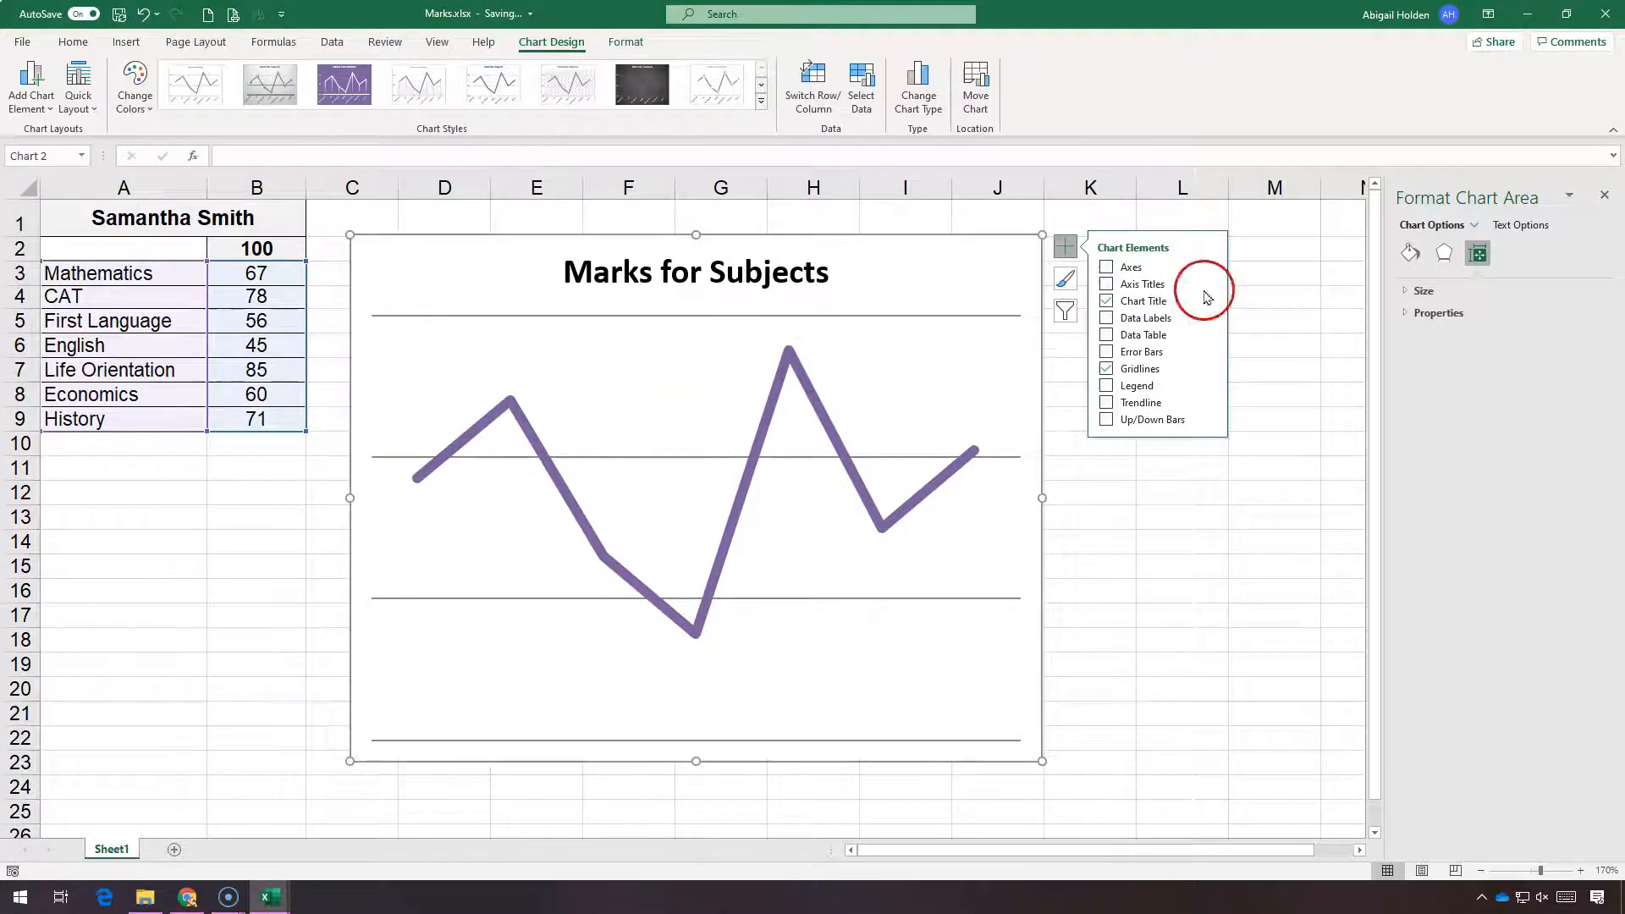
click(1211, 265)
click(1283, 269)
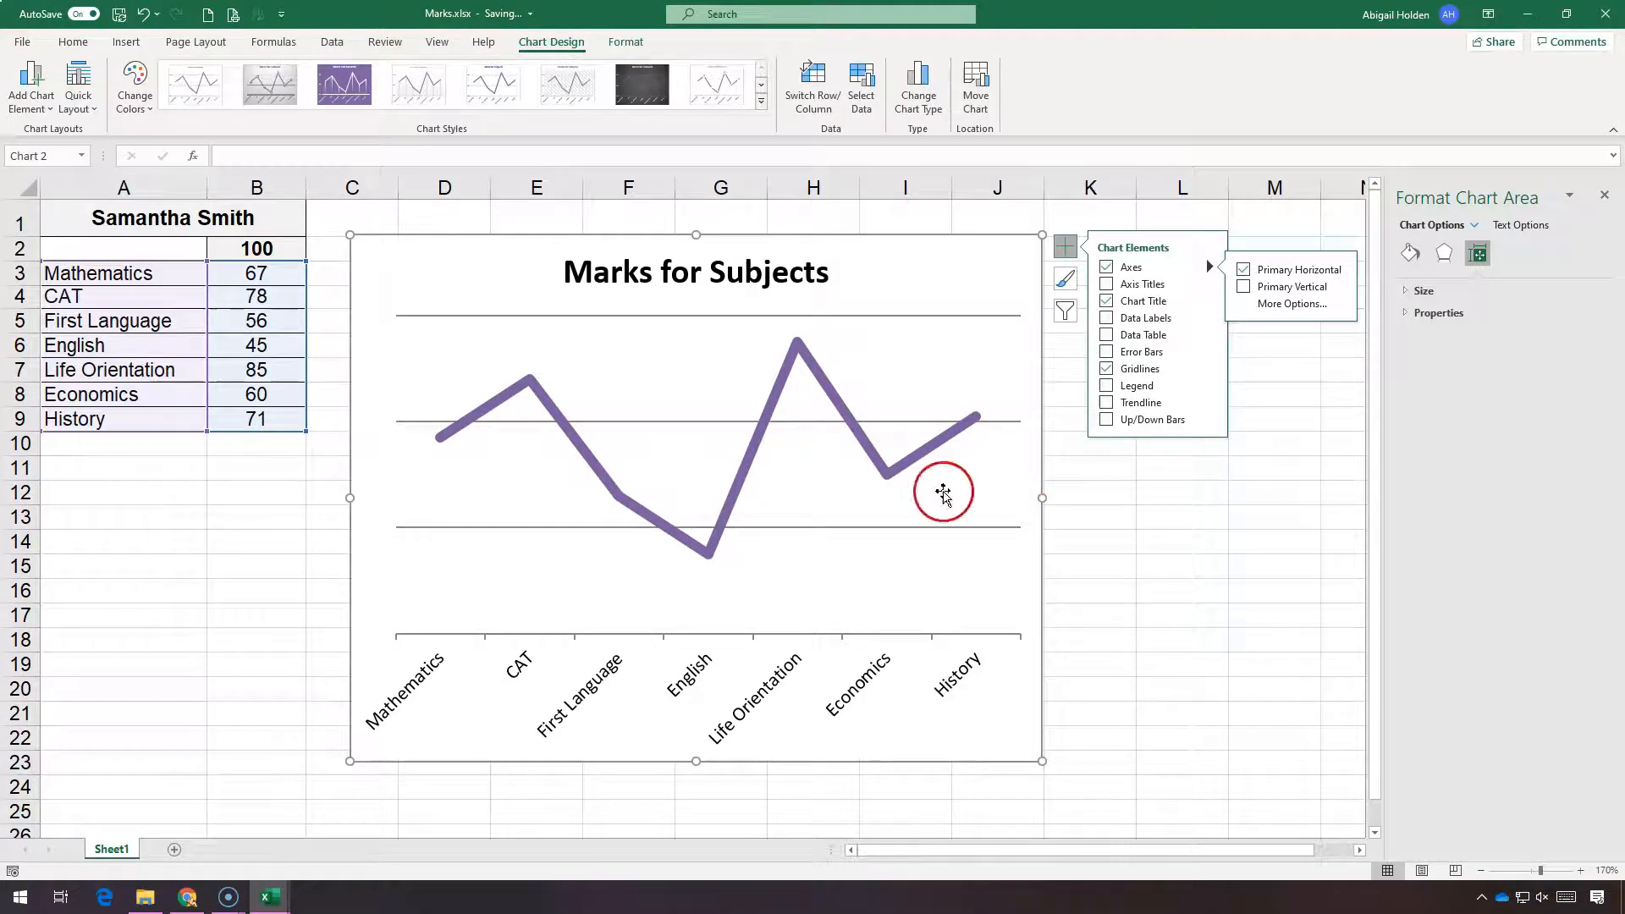
Switch to the Weather workbook and copy the precipitation and humidity combo chart.
click(270, 897)
click(209, 830)
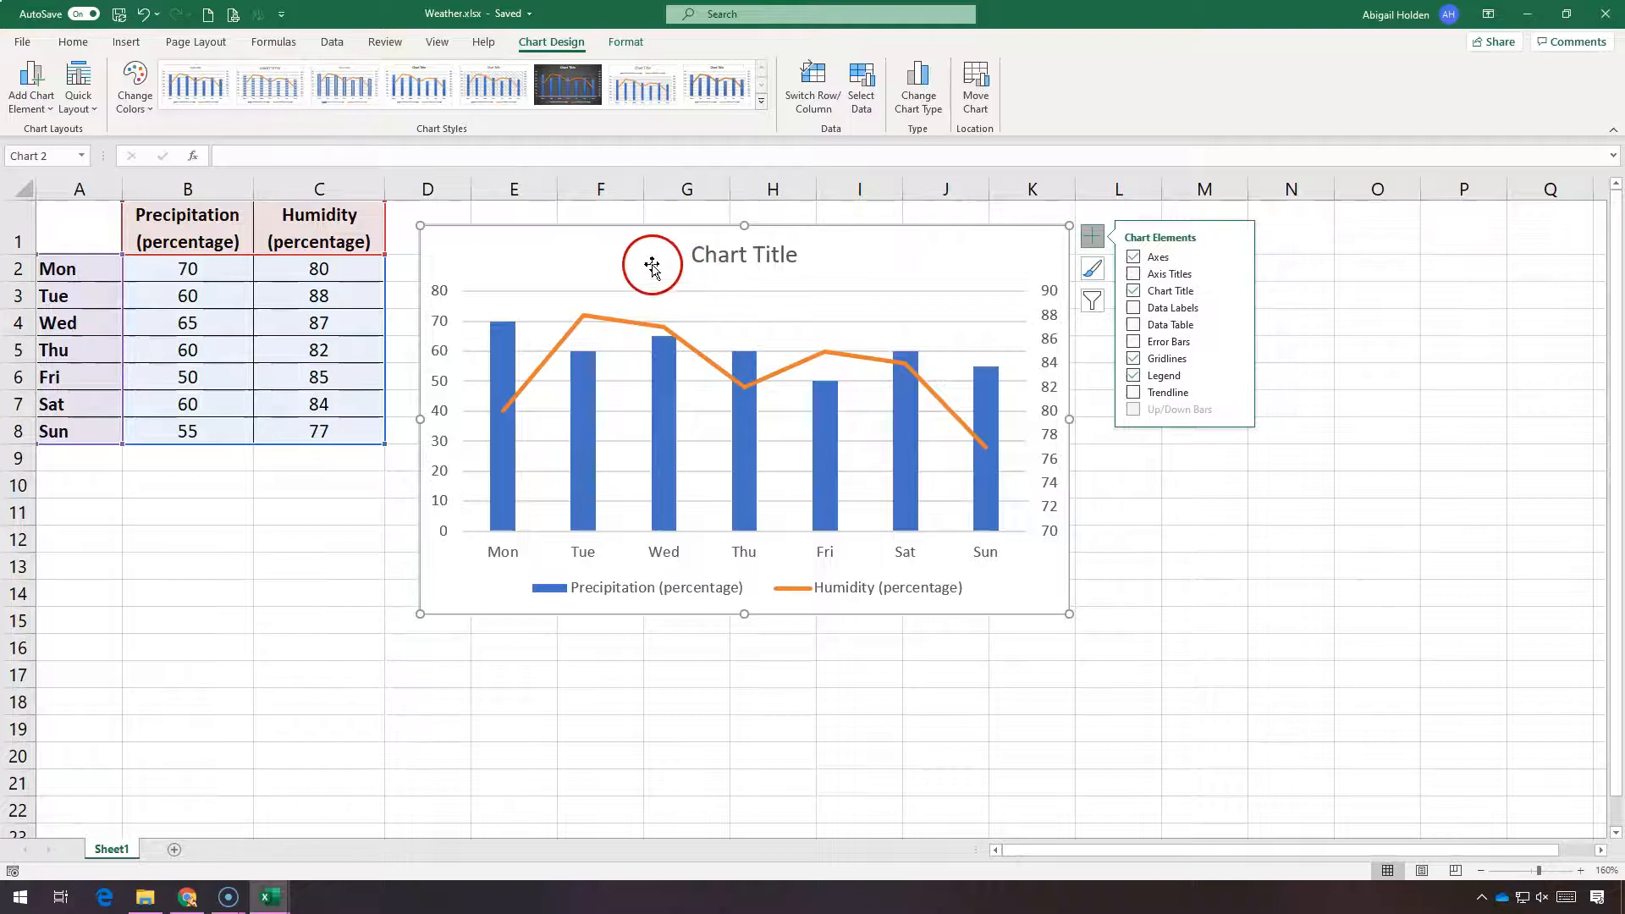
right_click(625, 240)
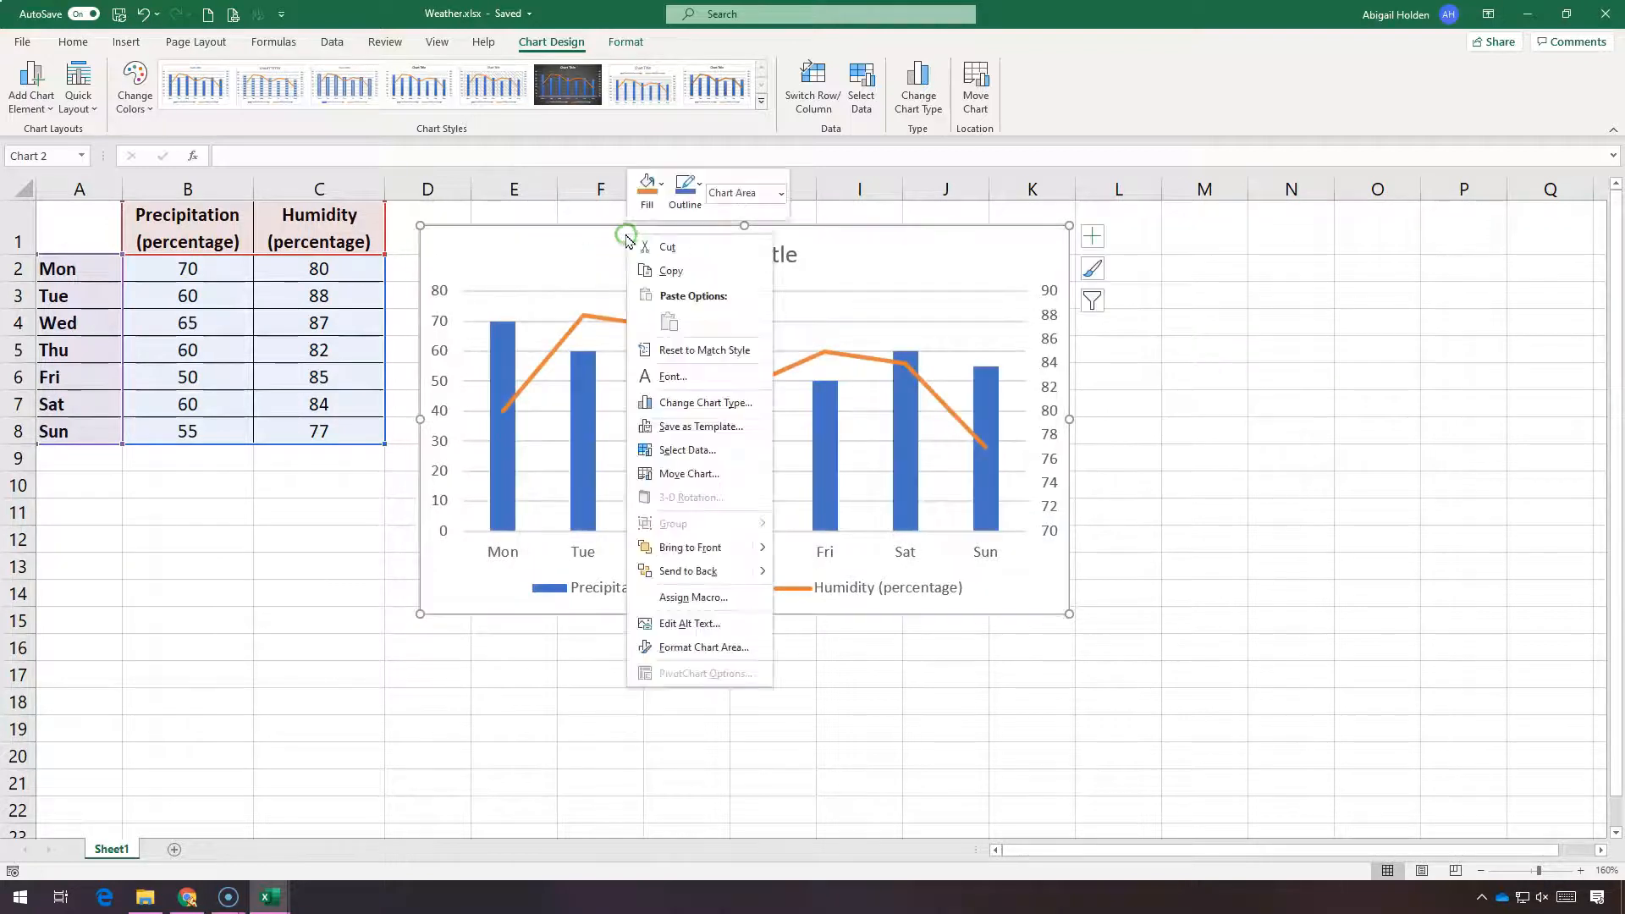
click(652, 273)
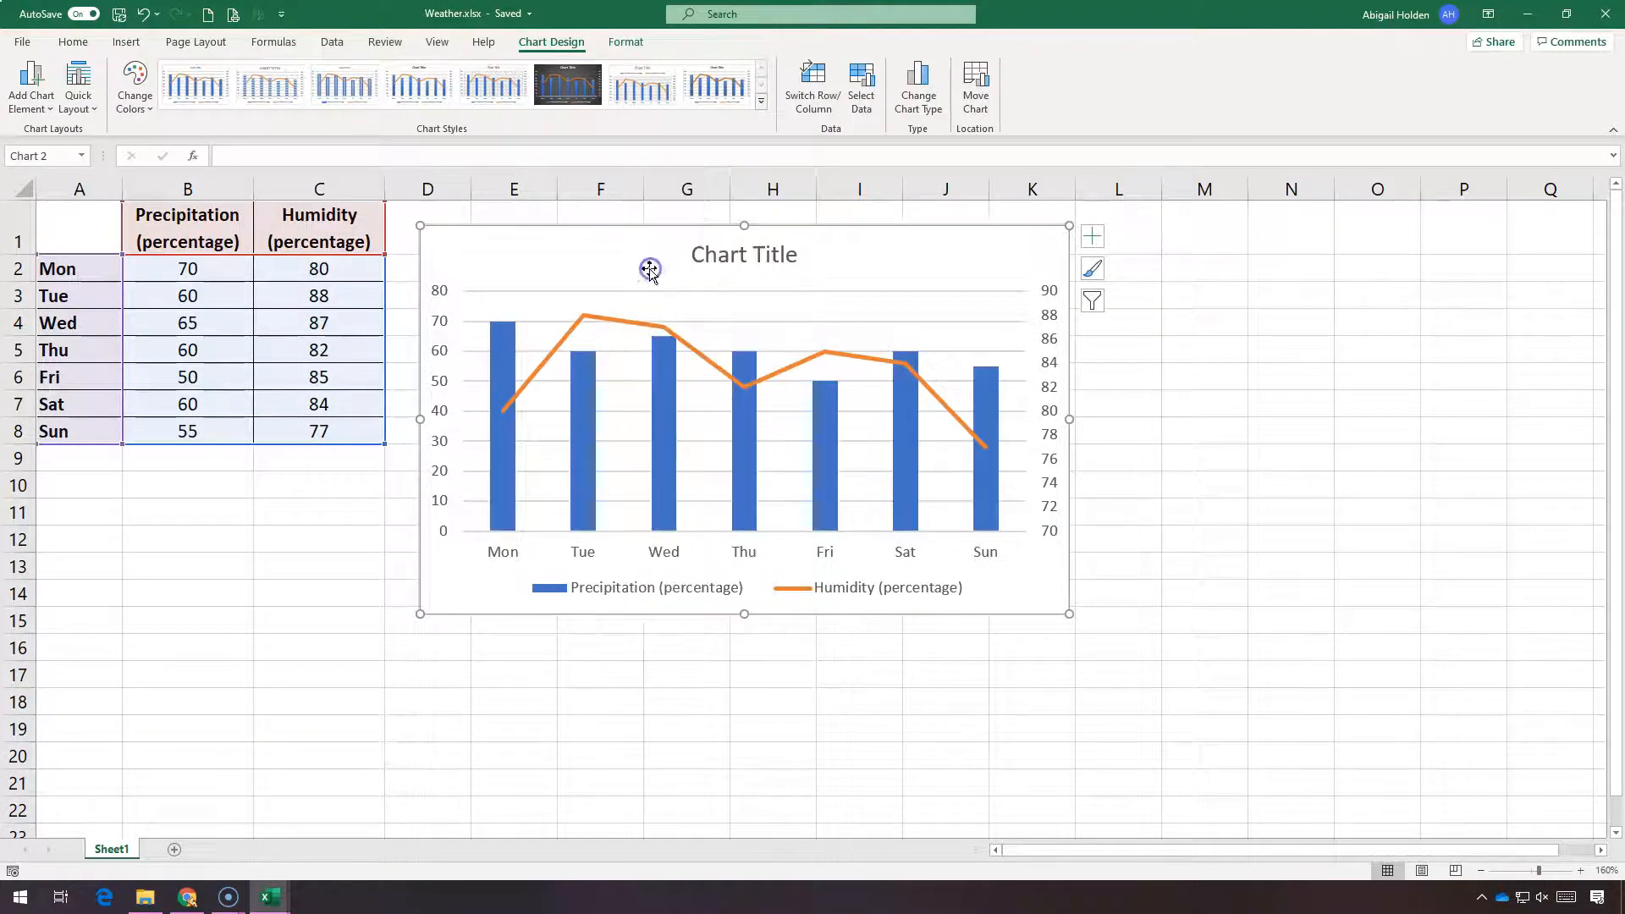
Paste the copied chart into the blank Word document as a picture and display its picture formatting options.
right_click(528, 275)
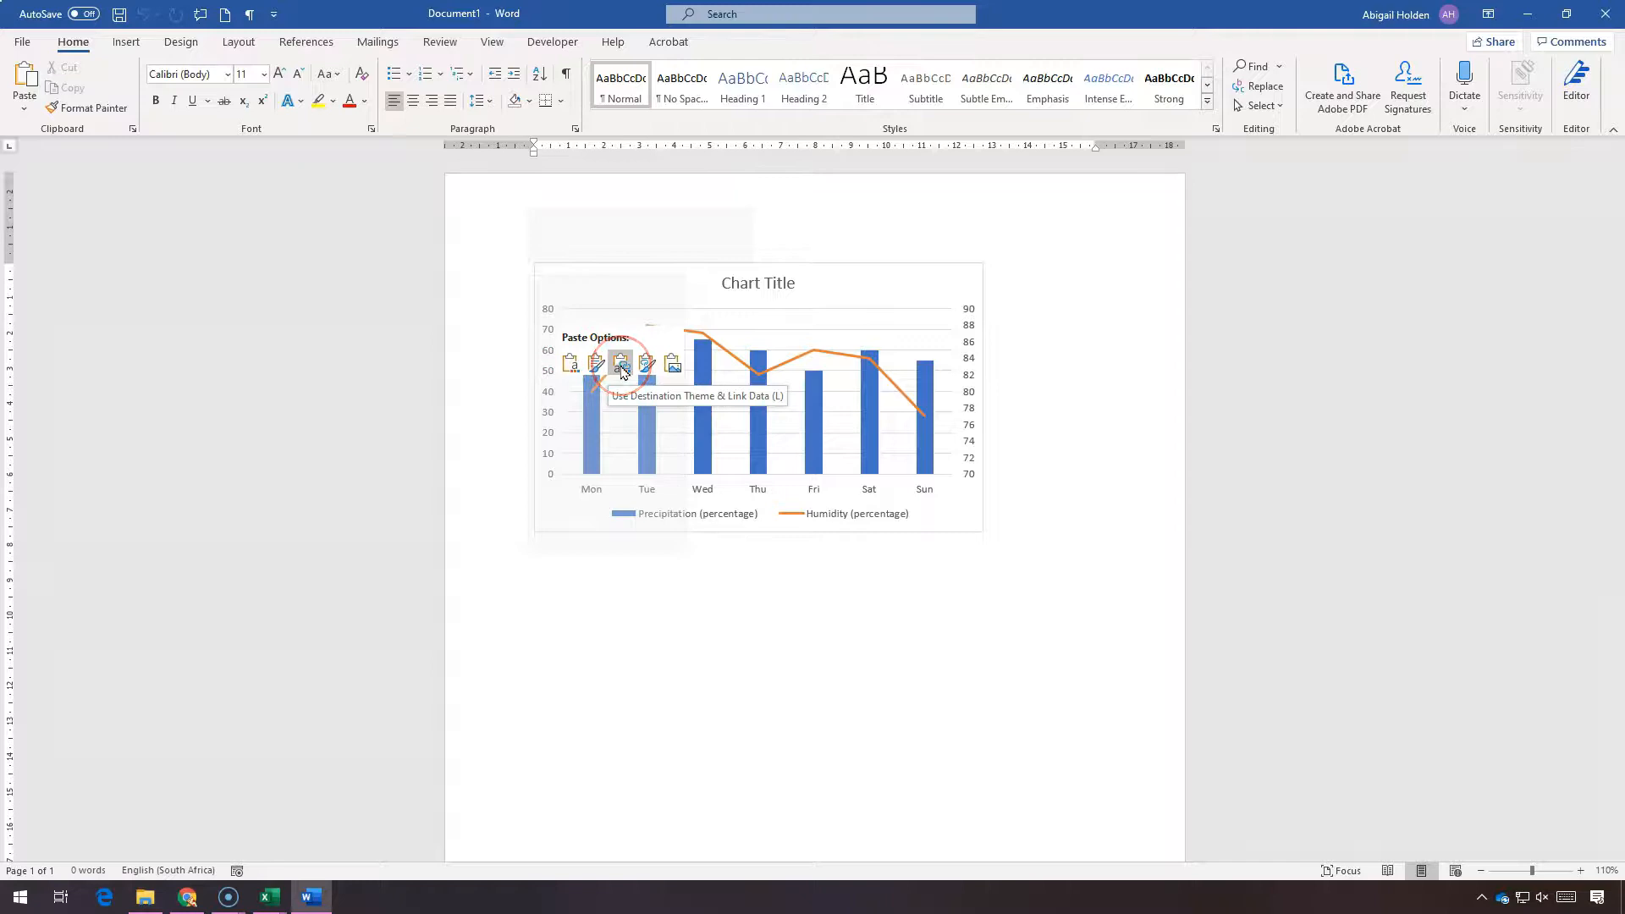
click(645, 364)
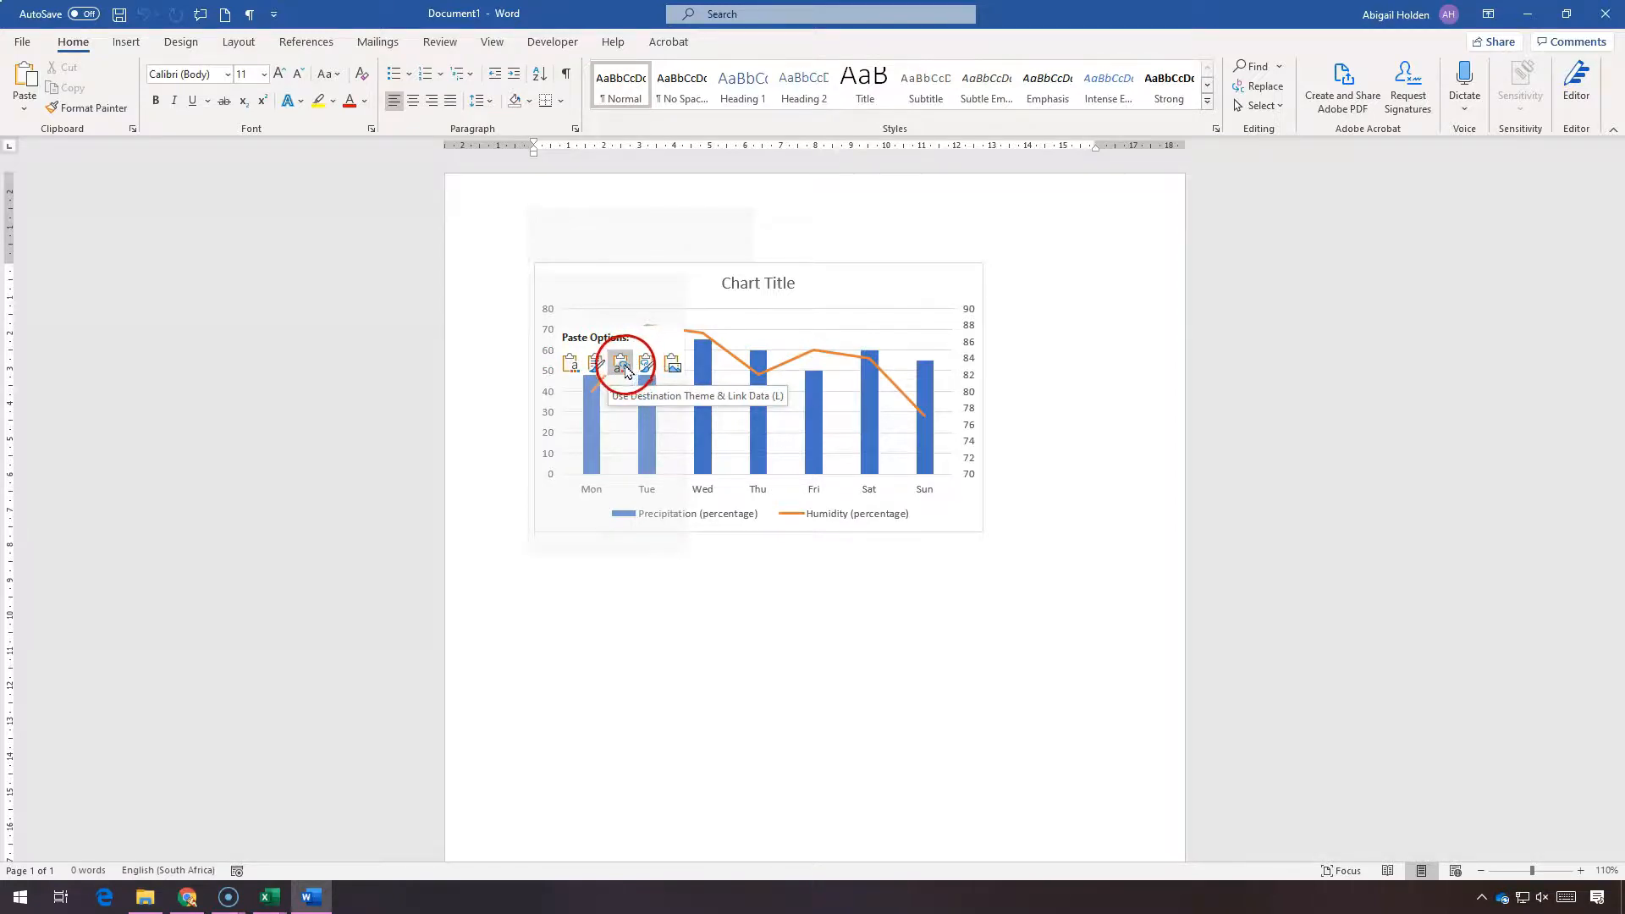
click(671, 364)
click(780, 355)
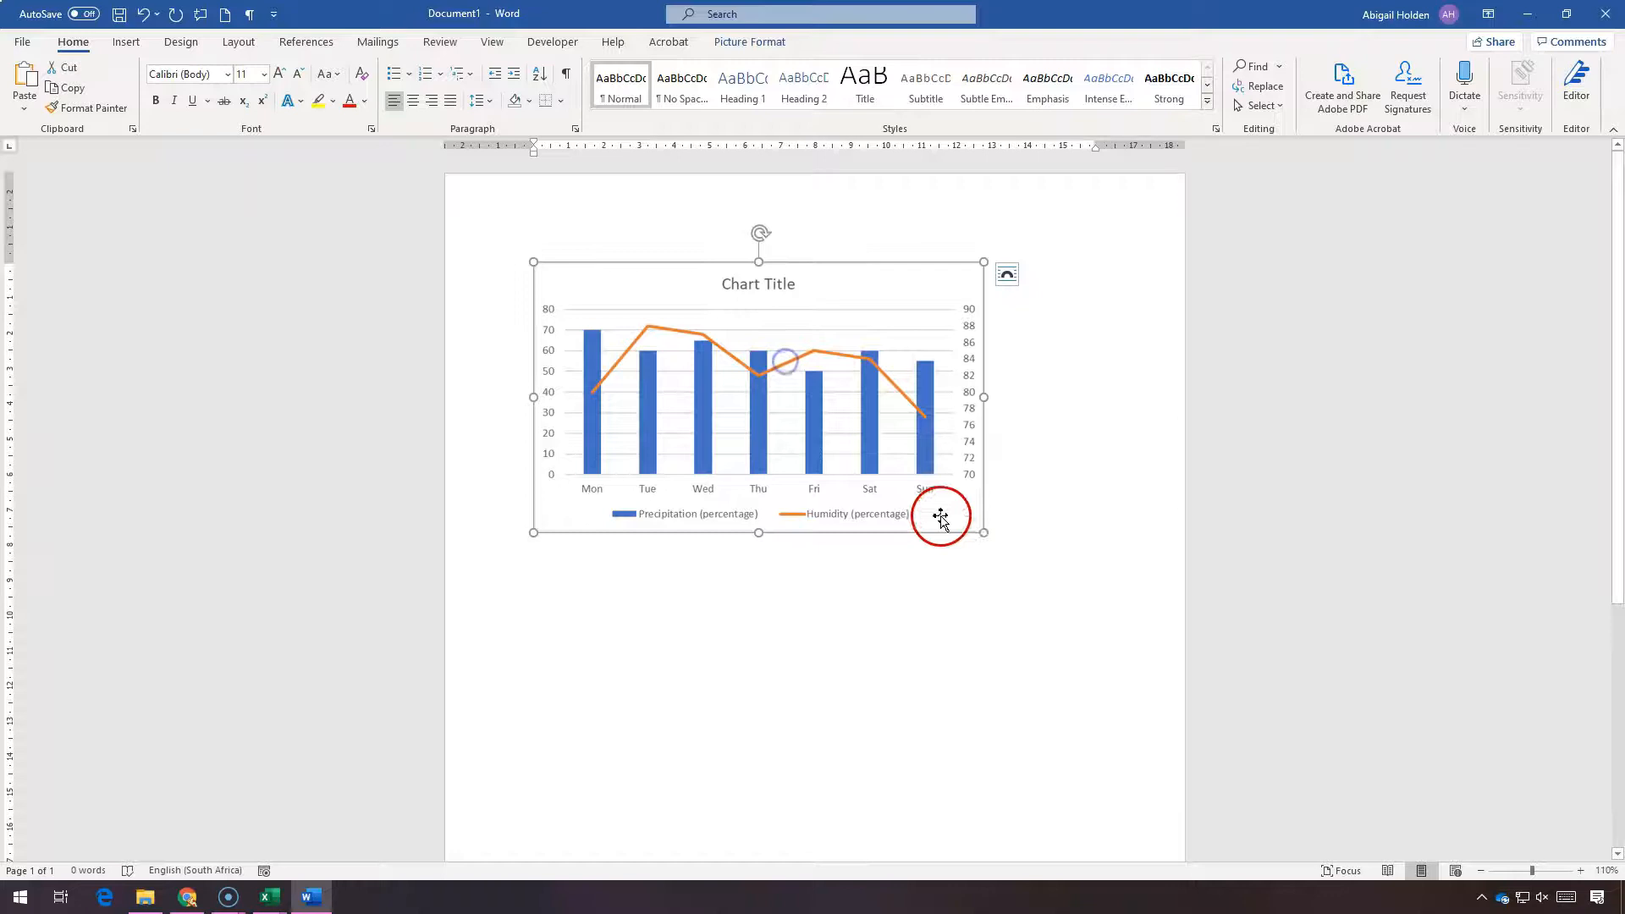
click(761, 41)
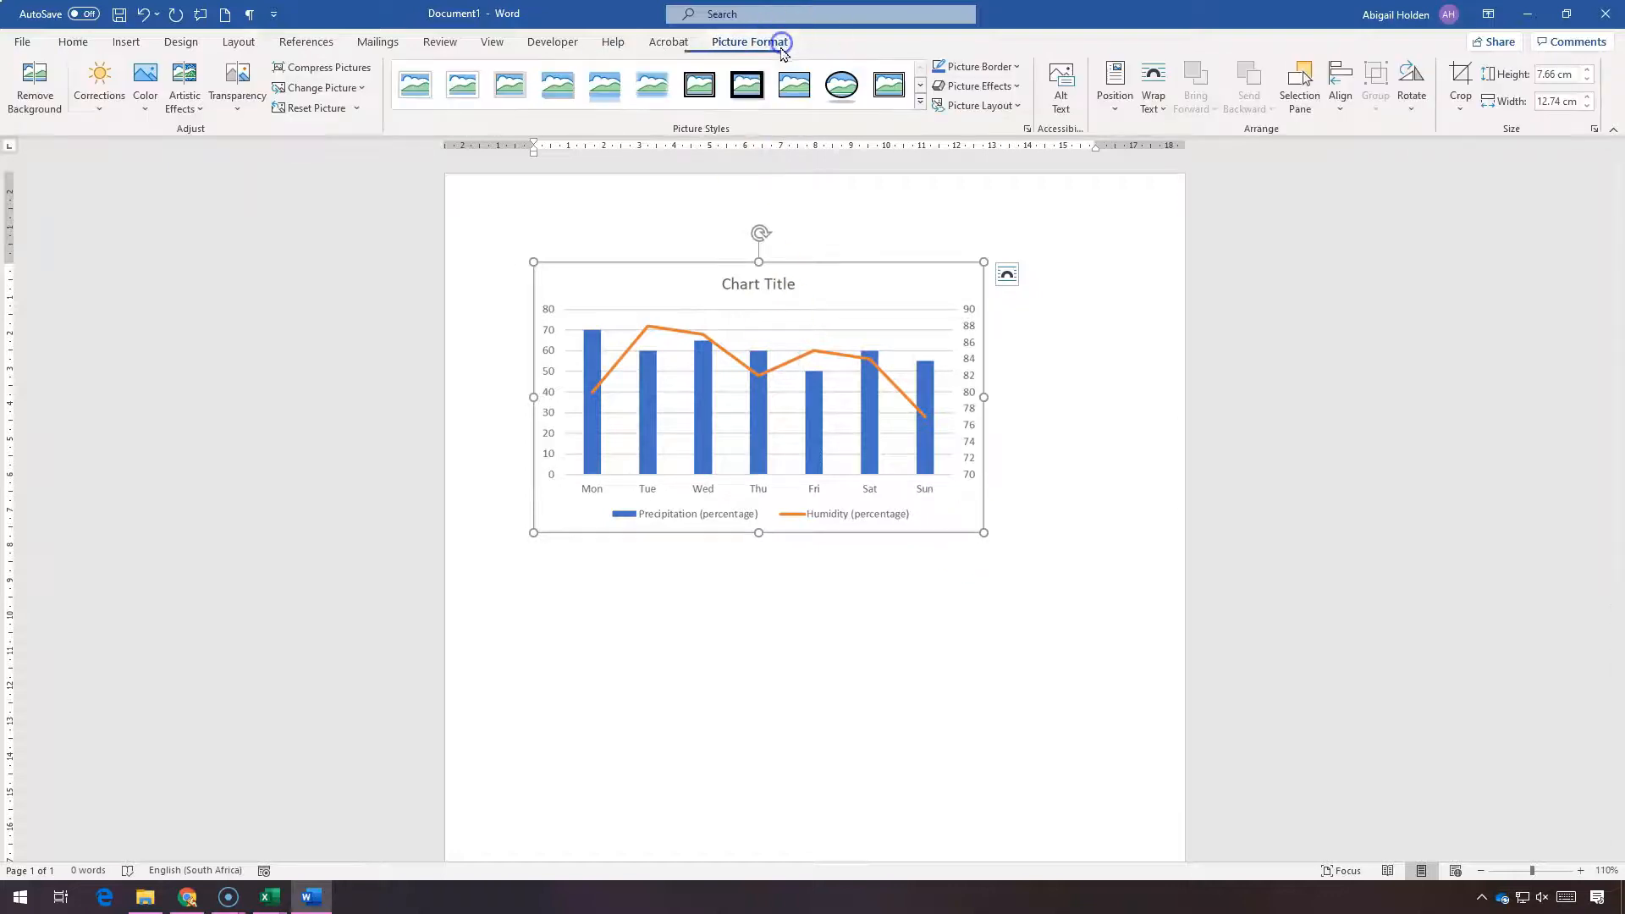
Paste the chart again below the picture, using the destination theme and linking its data.
drag(584, 266, 898, 606)
click(1032, 524)
click(983, 559)
right_click(540, 551)
click(623, 638)
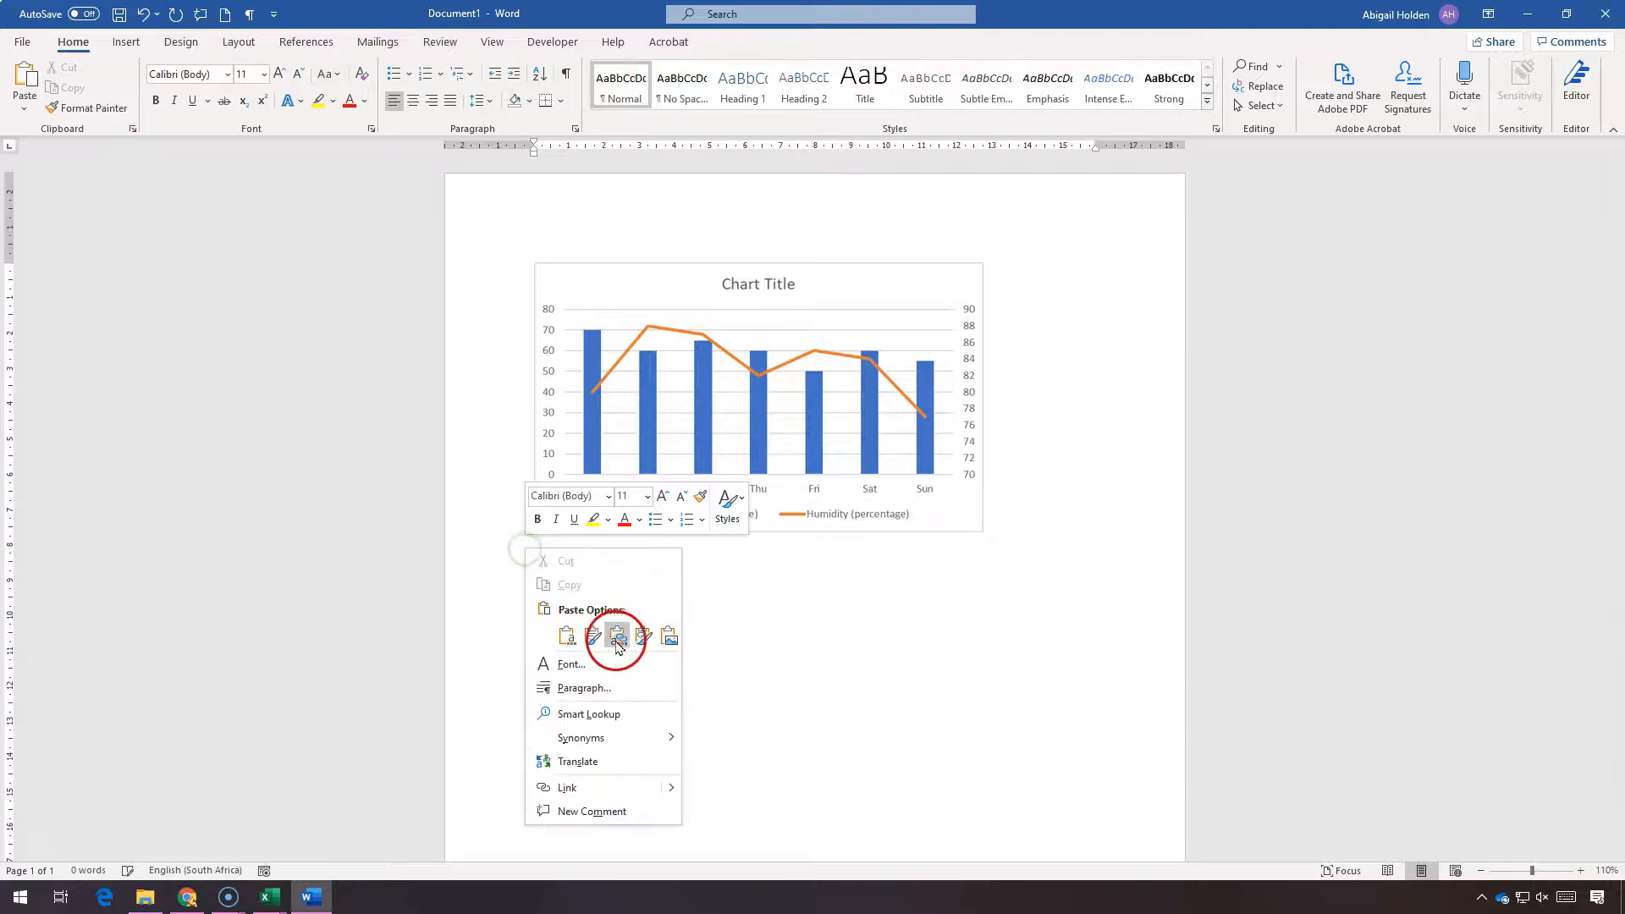
Compare the design and formatting options offered for the linked chart with those offered for the chart picture.
click(841, 642)
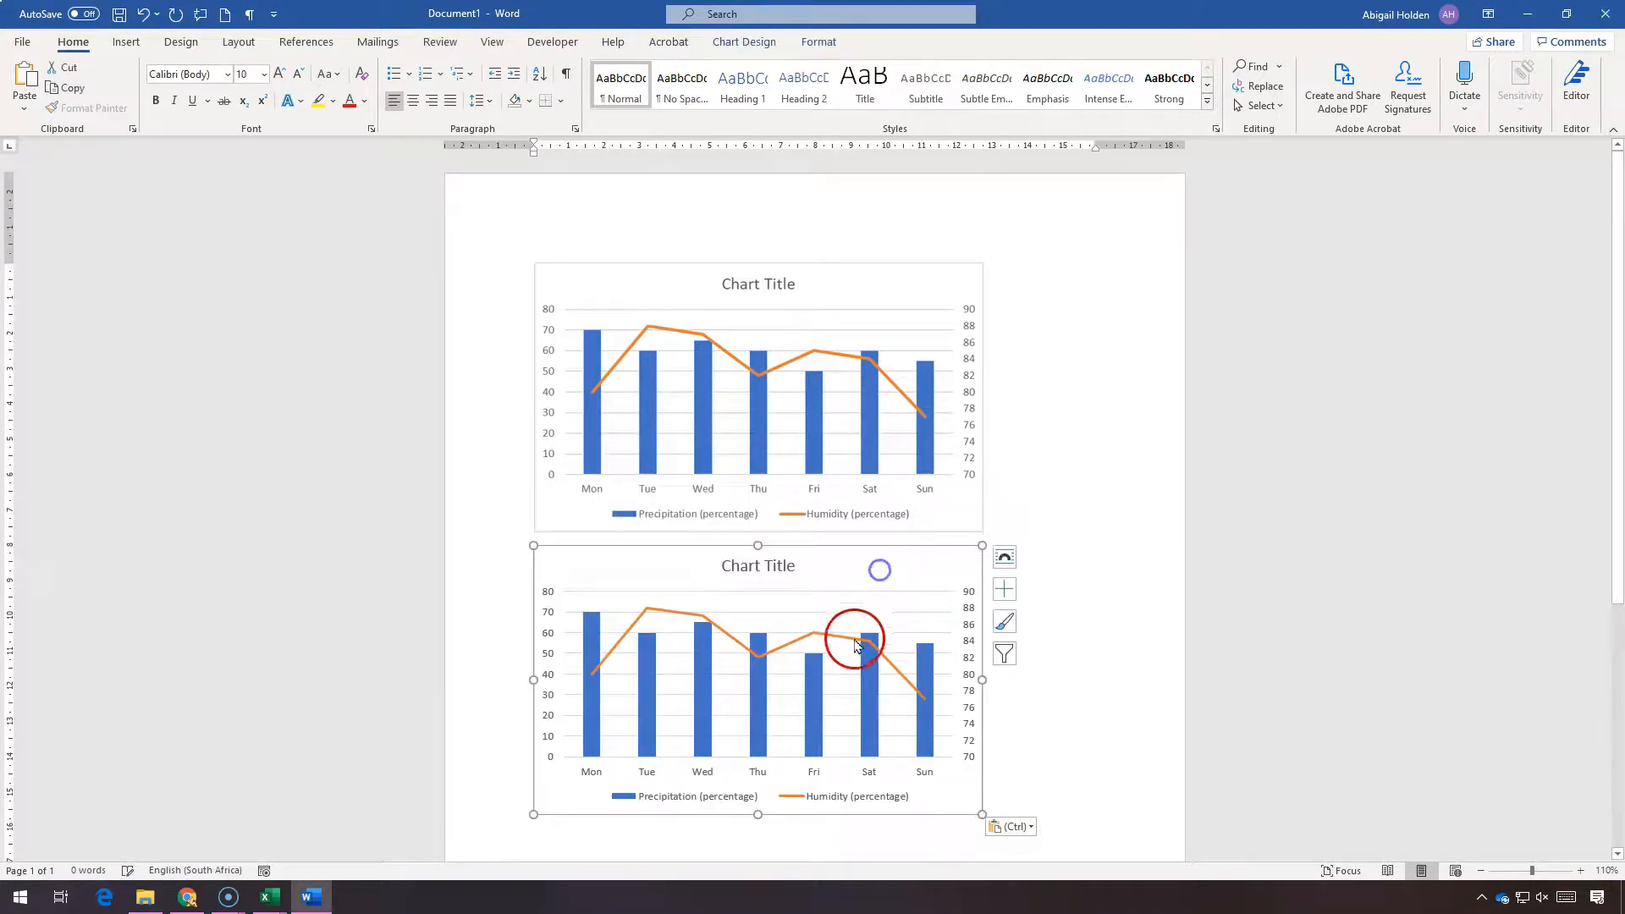
click(737, 40)
click(817, 43)
click(799, 288)
click(766, 42)
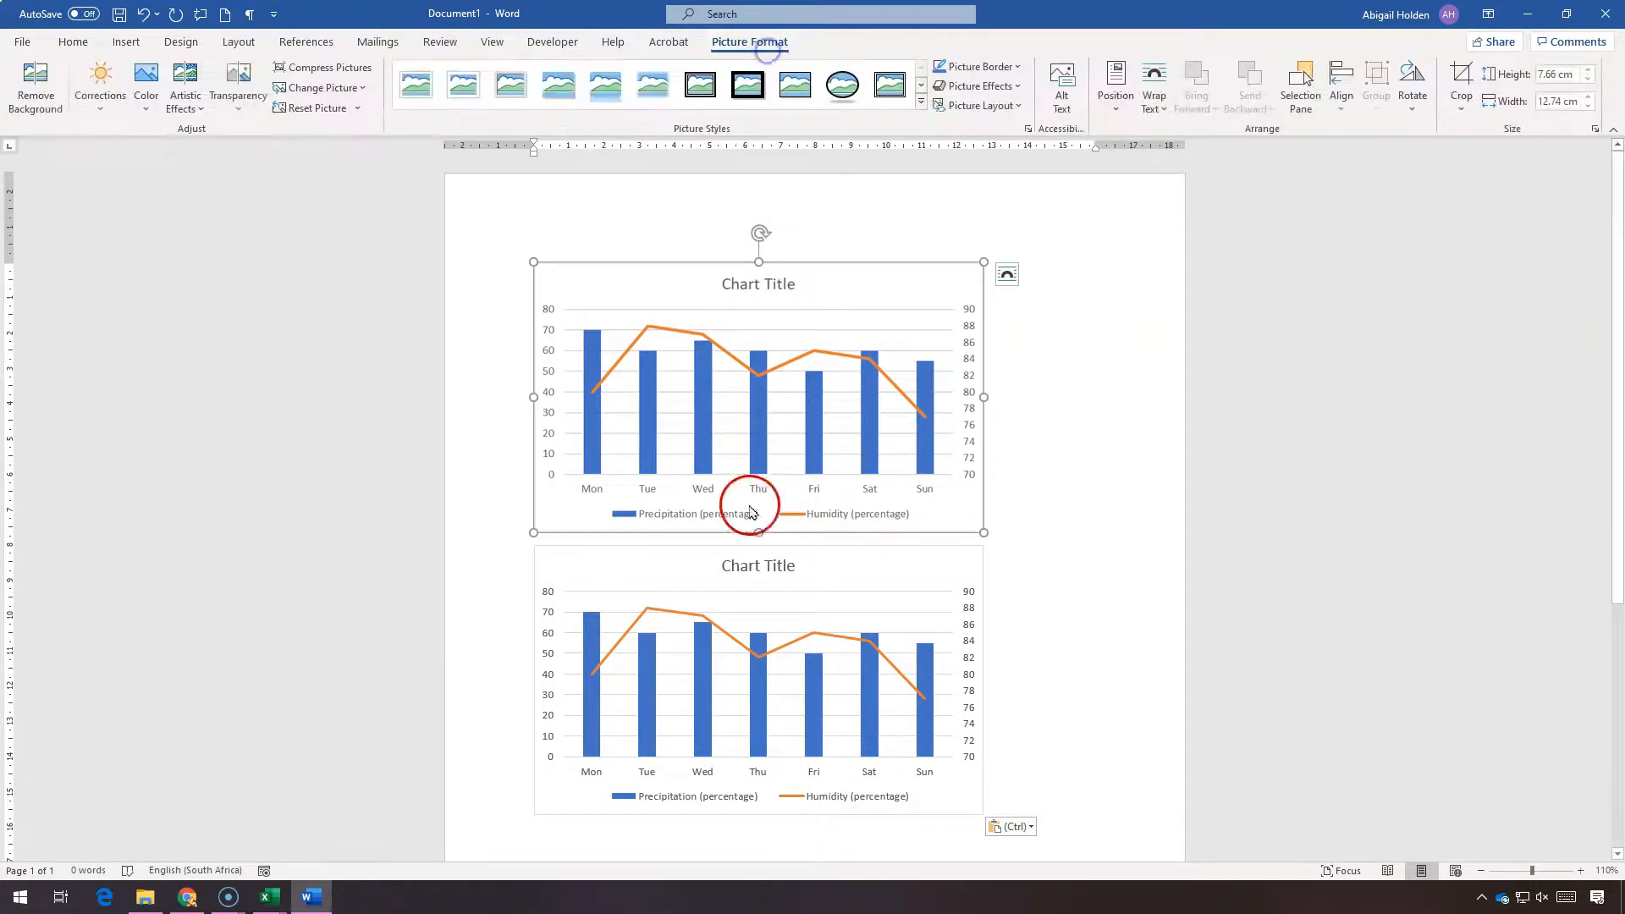
click(710, 657)
click(765, 561)
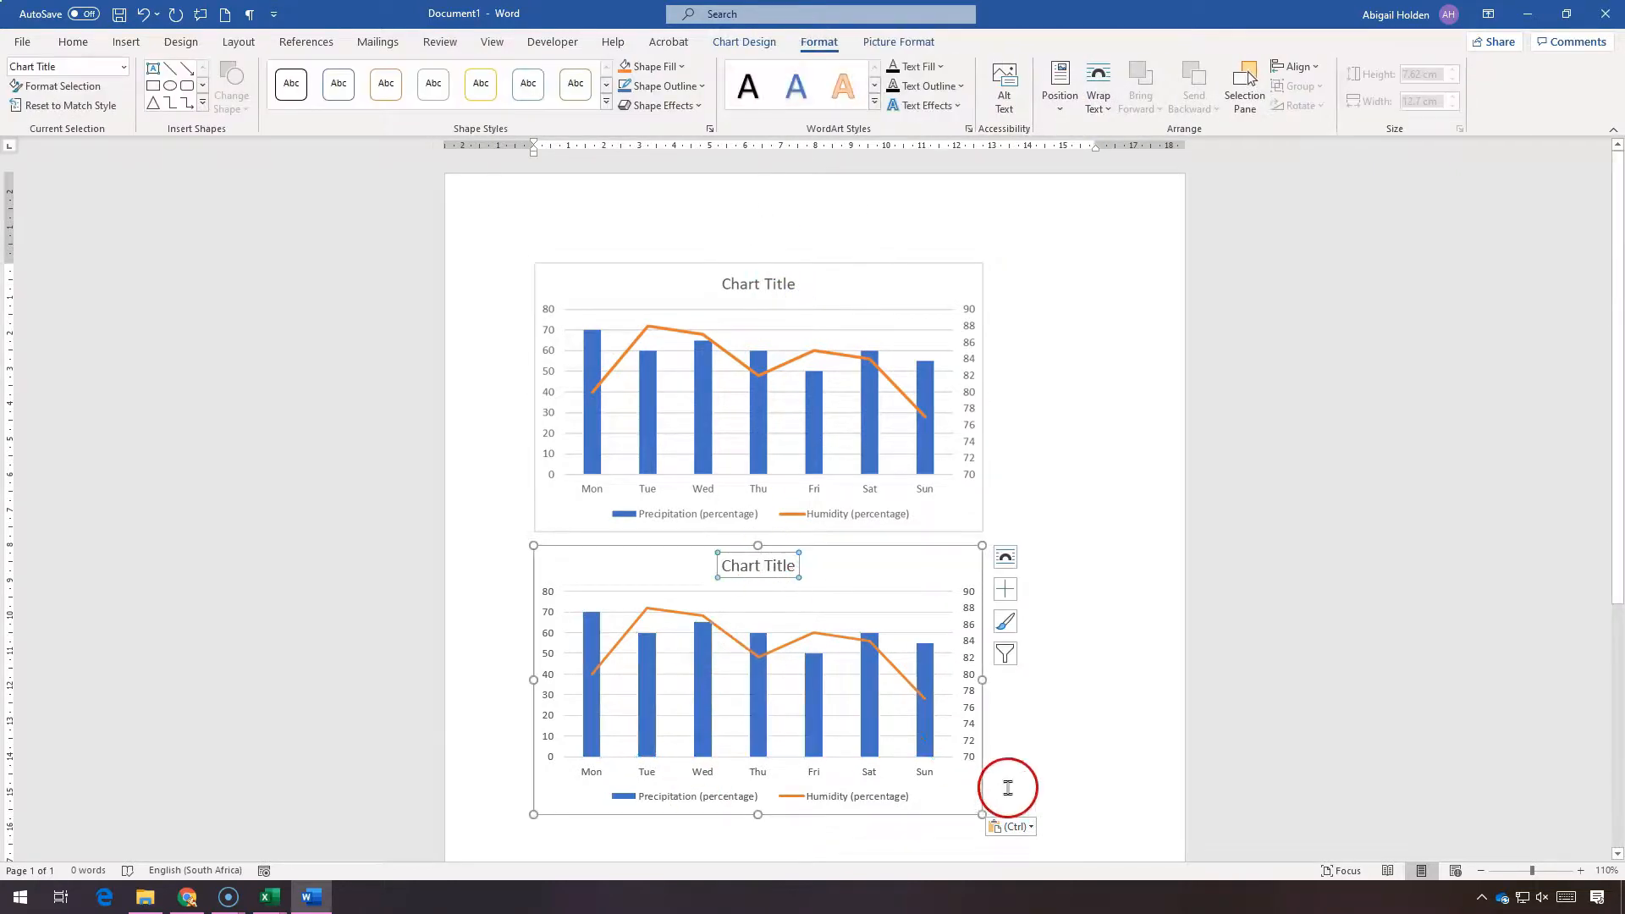
Shrink the linked chart to about 10.57 cm wide by 7.45 cm high, and enlarge the chart picture above it.
click(936, 573)
drag(982, 814, 907, 767)
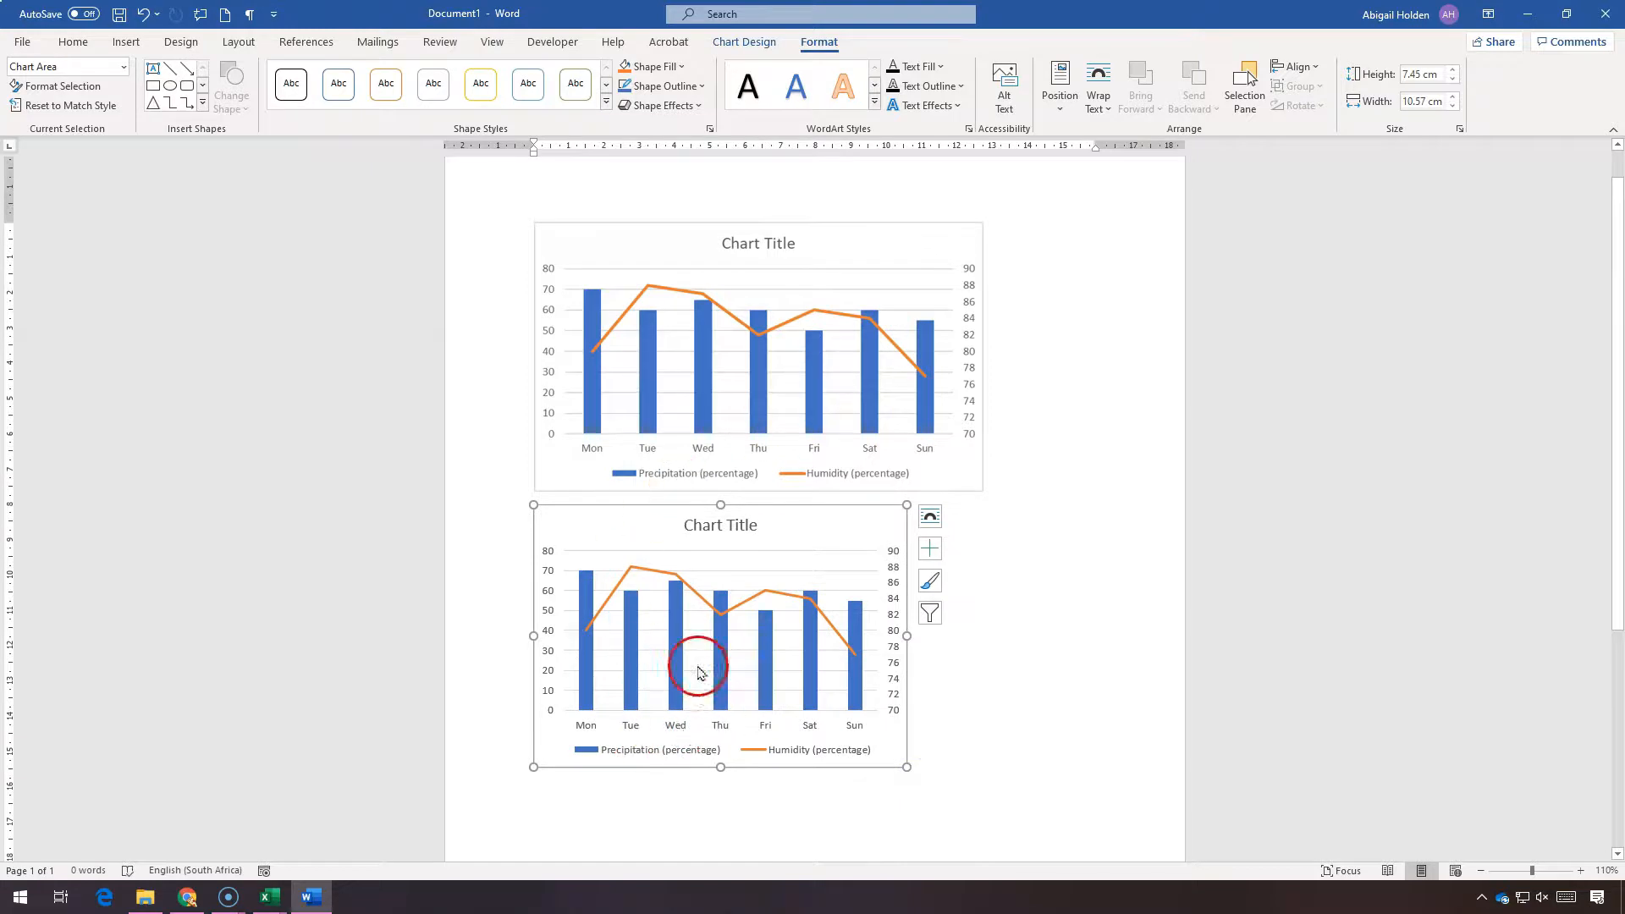
click(956, 373)
drag(975, 482, 1024, 554)
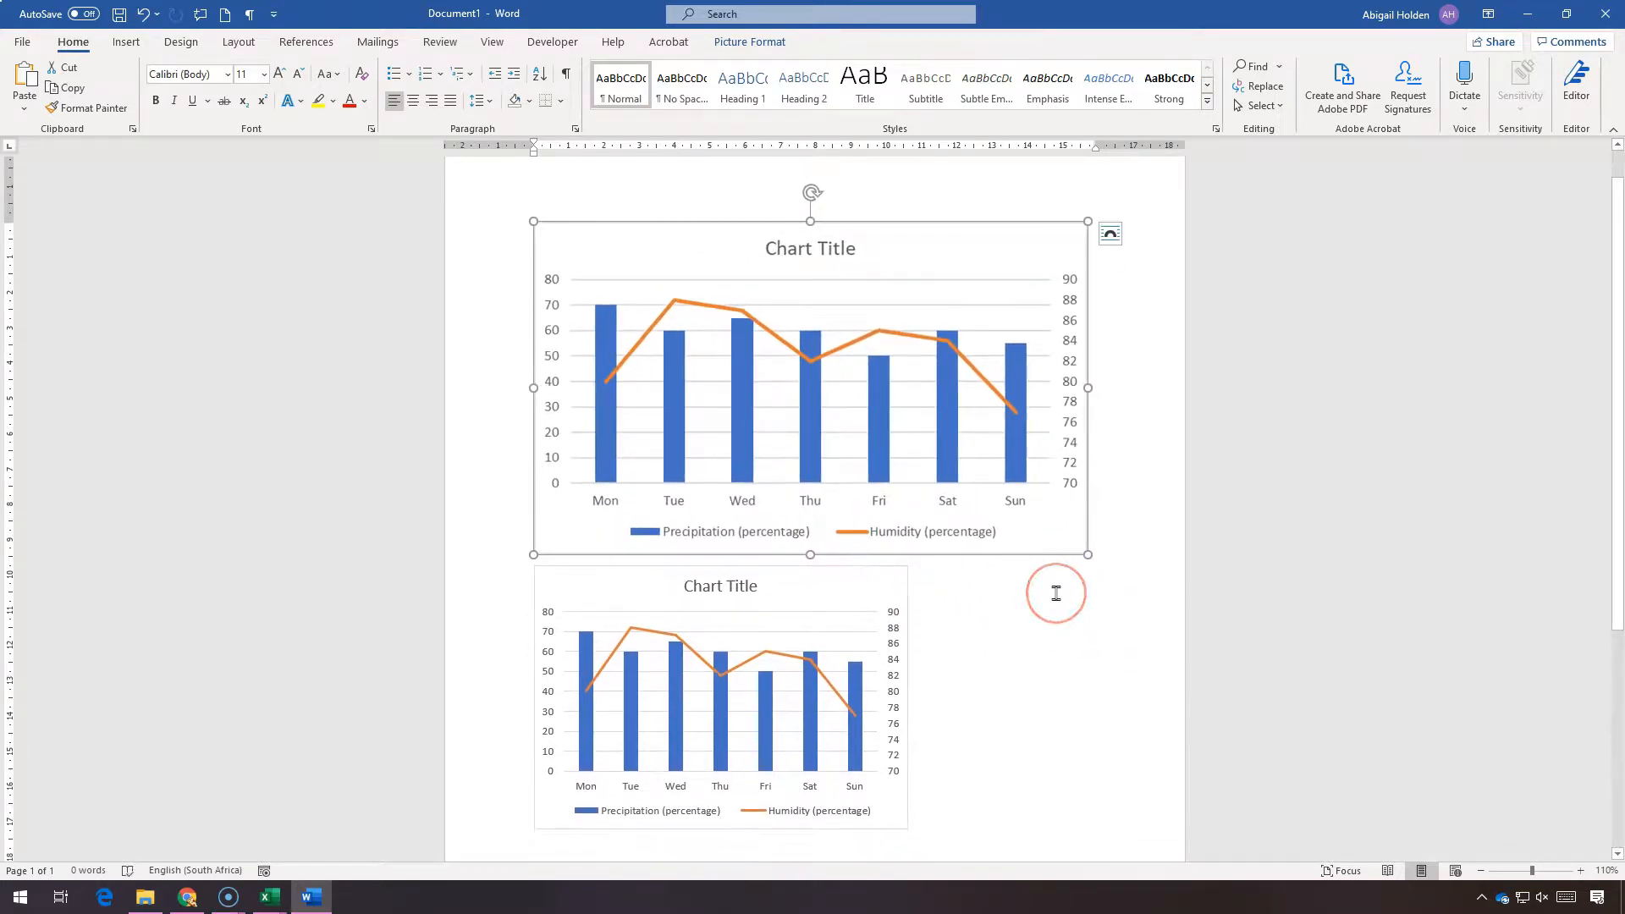
Set Thursday's precipitation to 40 in the Weather workbook and return to the Word document to check the linked chart.
click(776, 590)
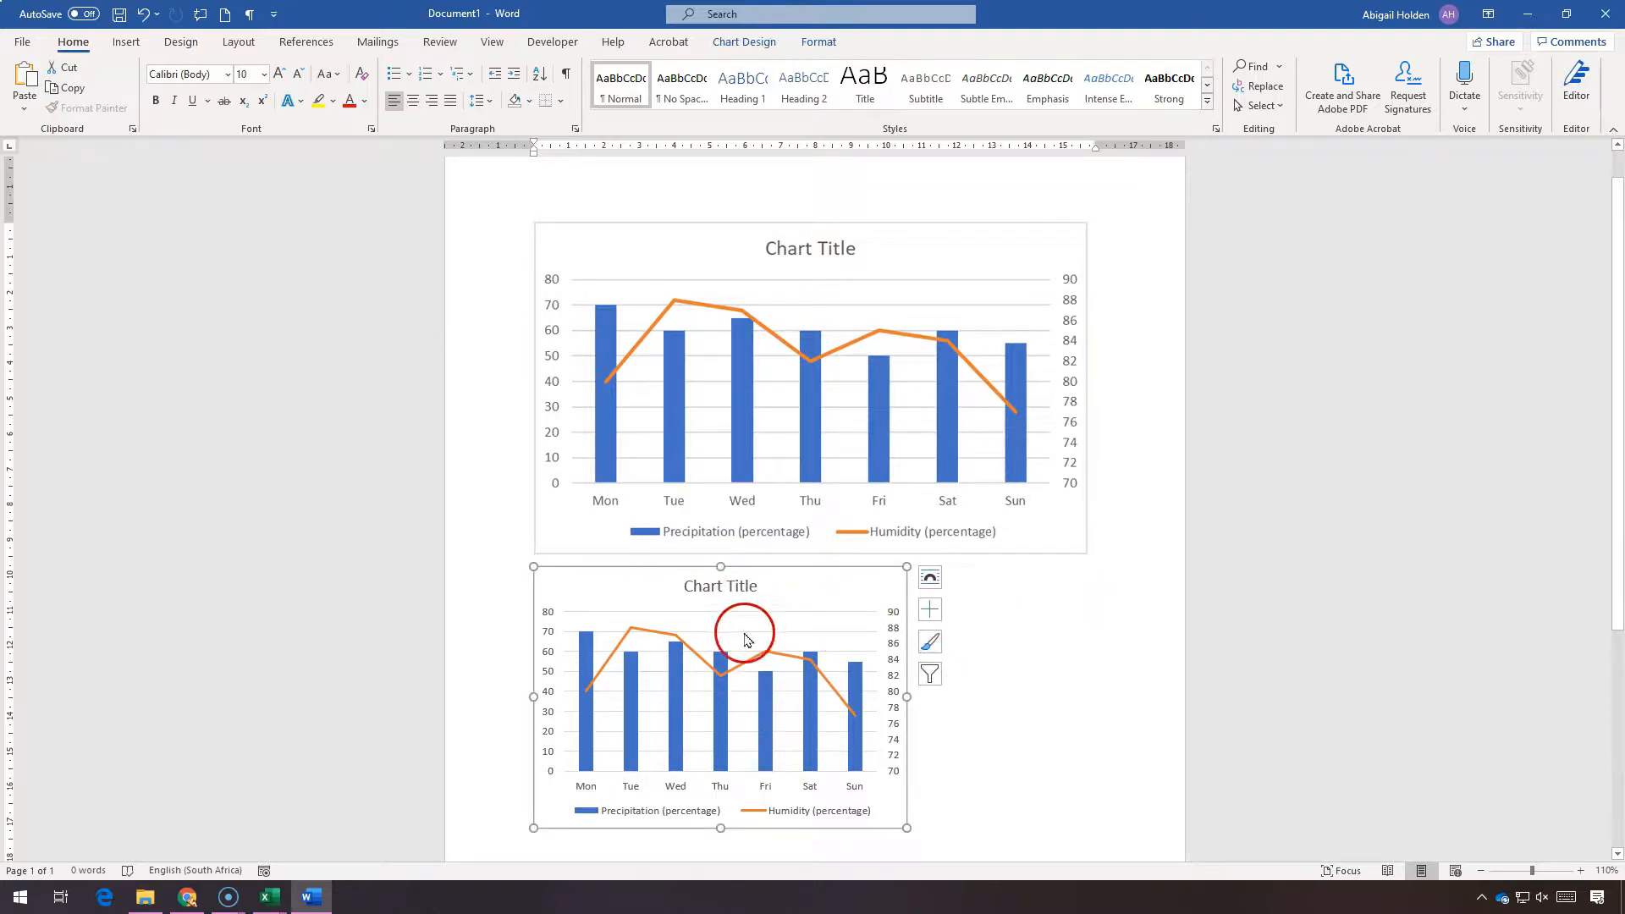
scroll(744, 634, down, 1)
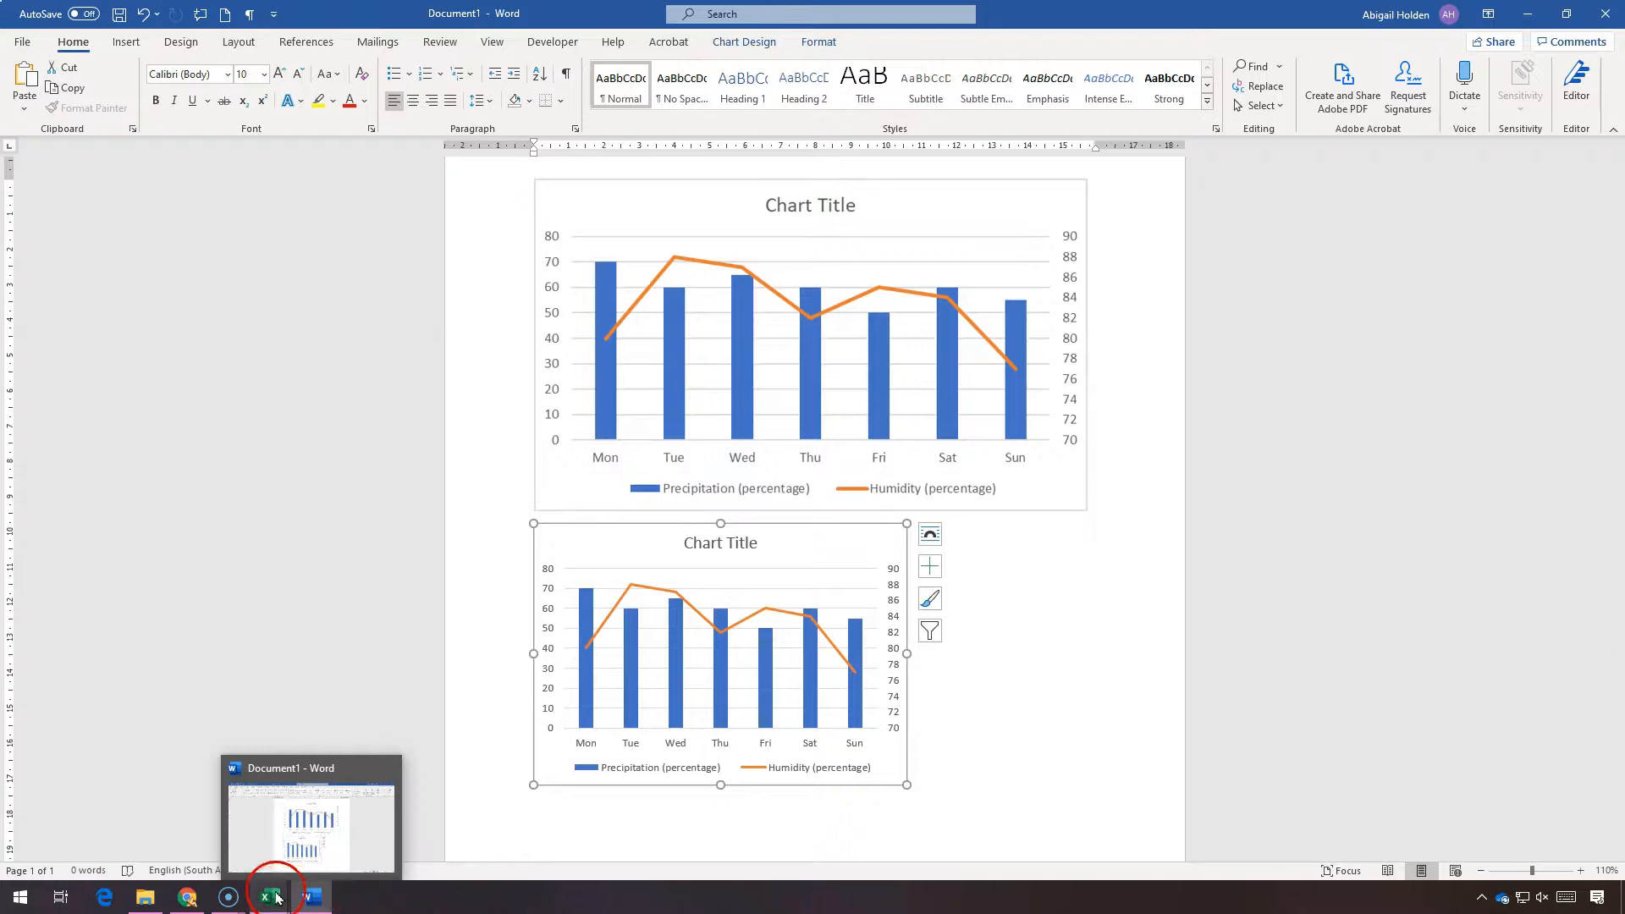
mouse_move(279, 898)
click(248, 820)
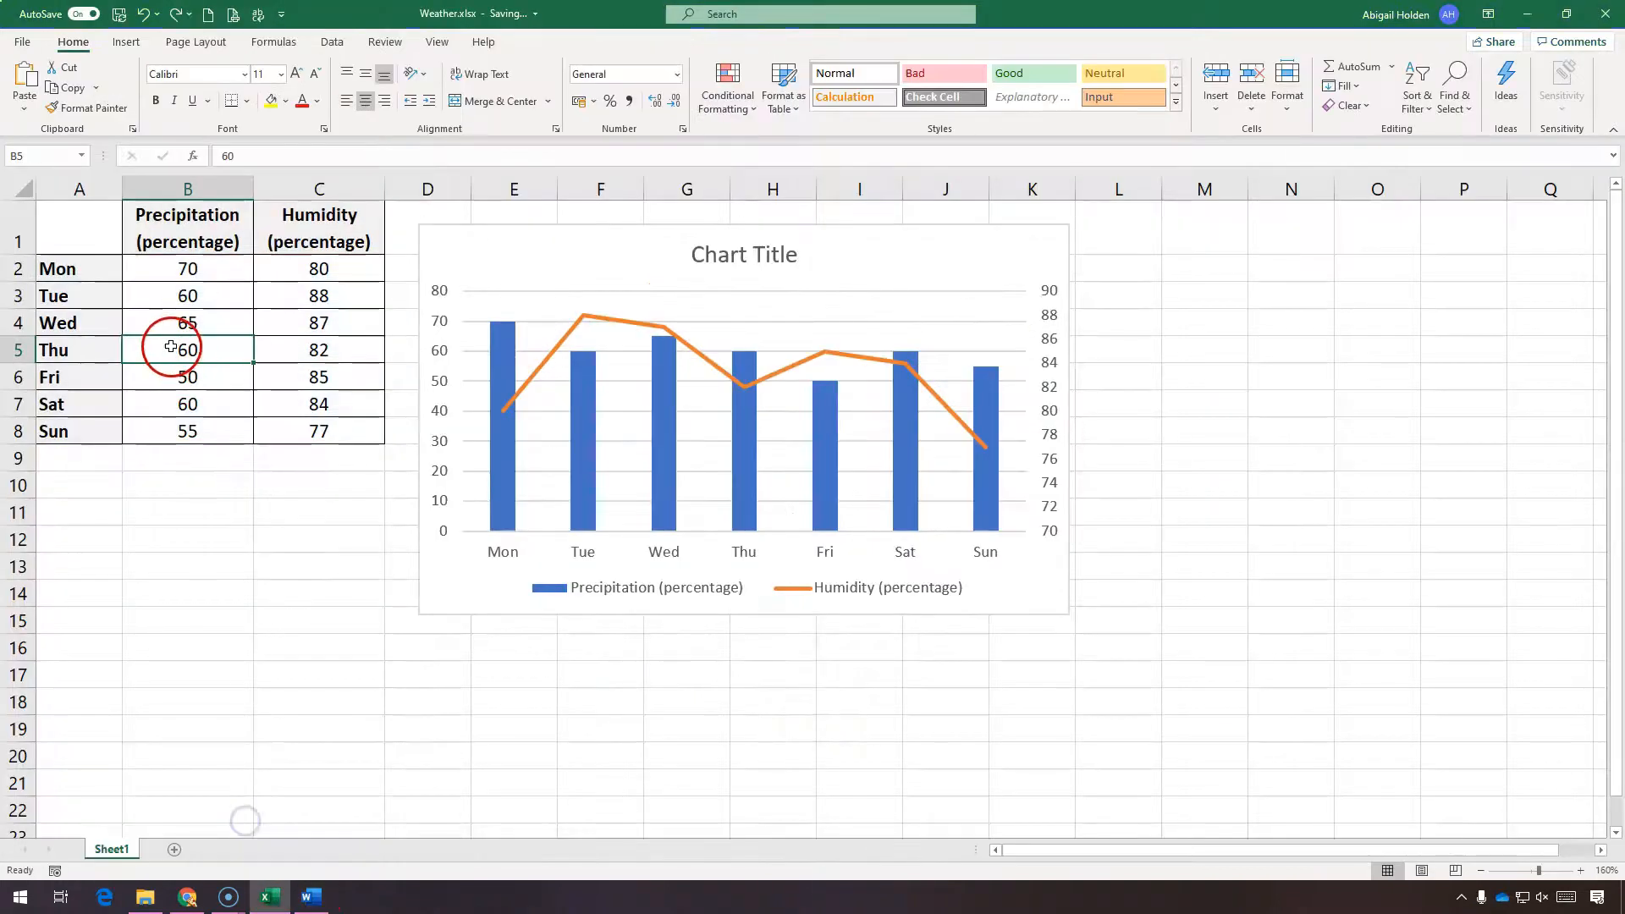
text(40)
key(Return)
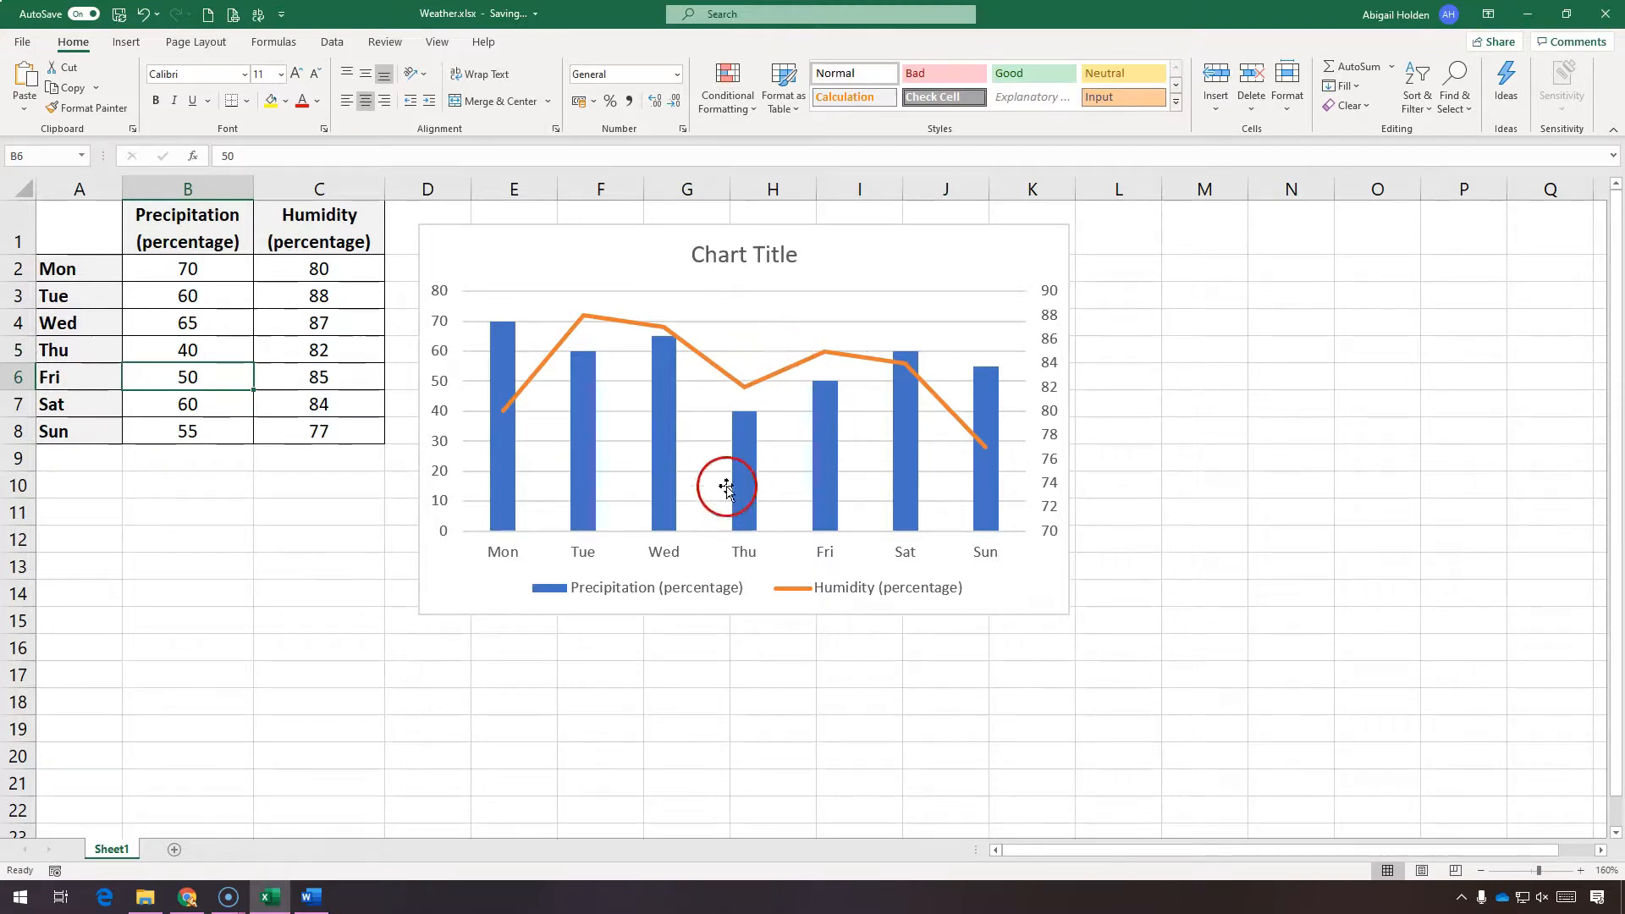
click(311, 899)
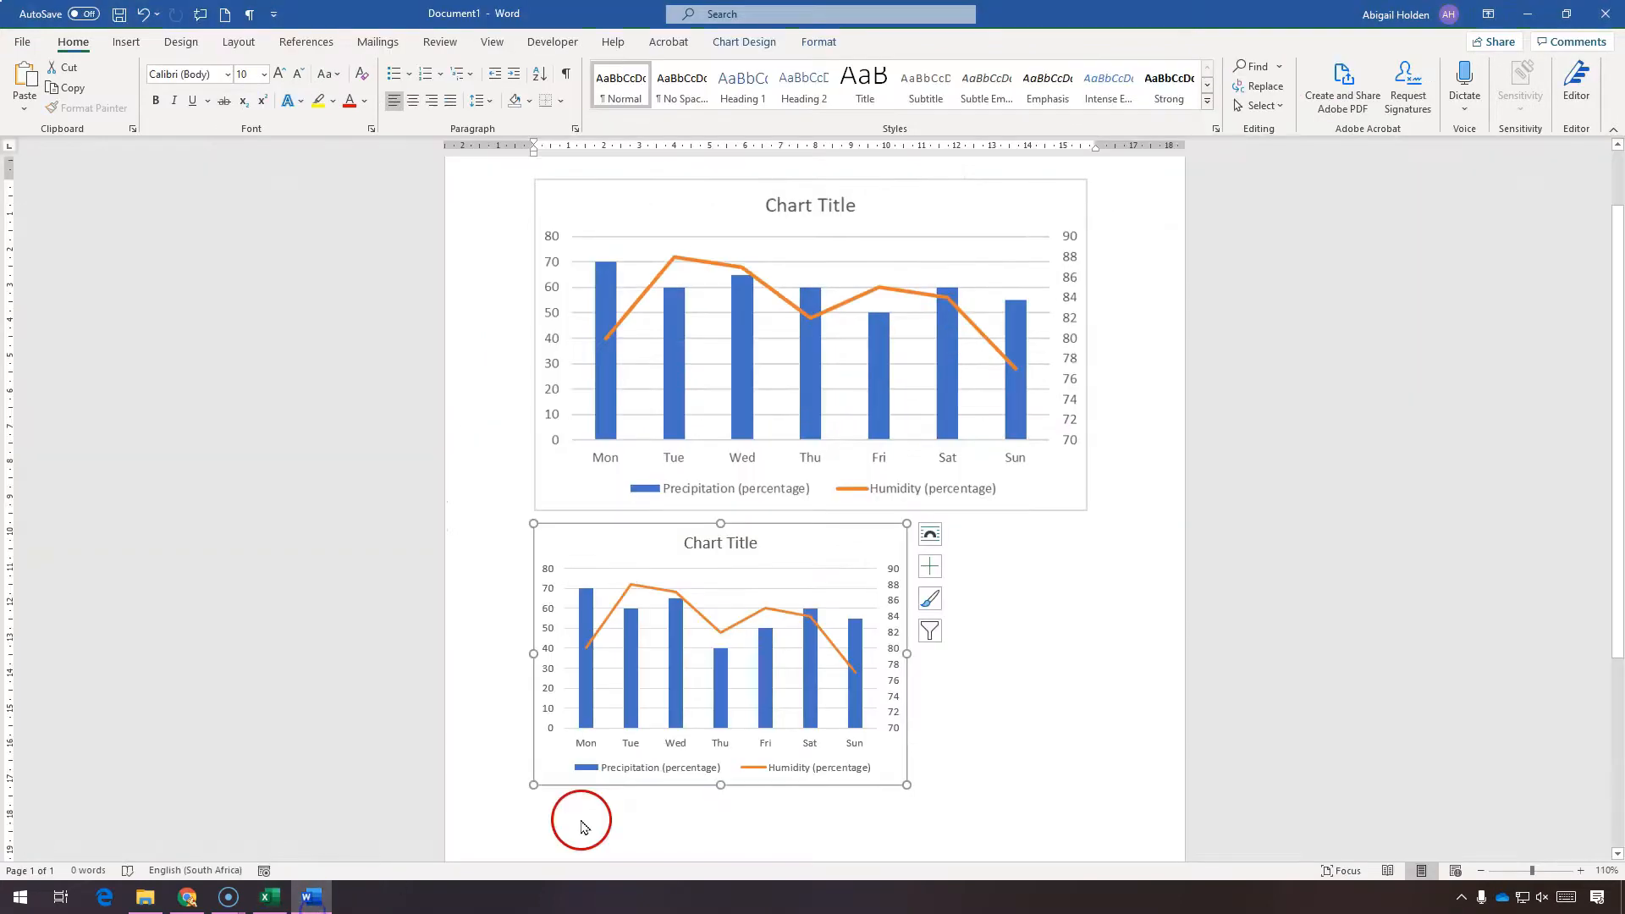